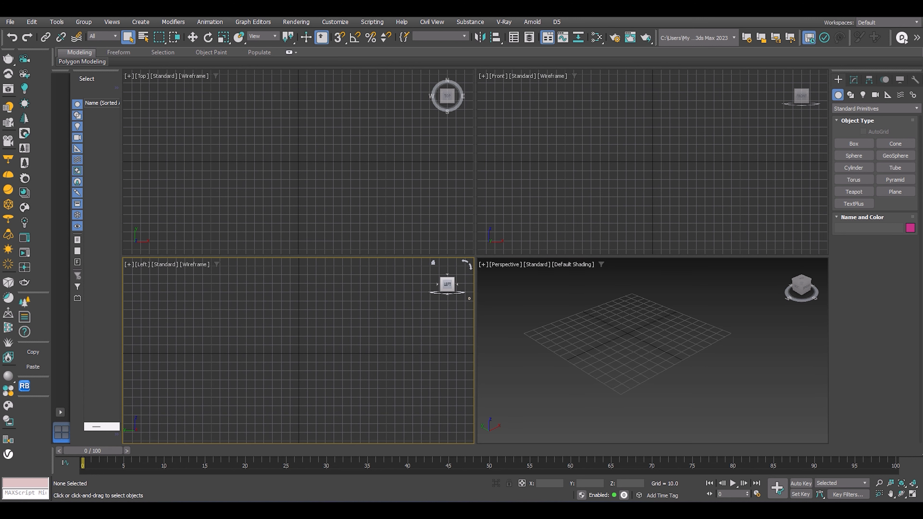
Switch to the 3ds Max window with the living room scene and select the potted plant by the window blinds
left_click(543, 408)
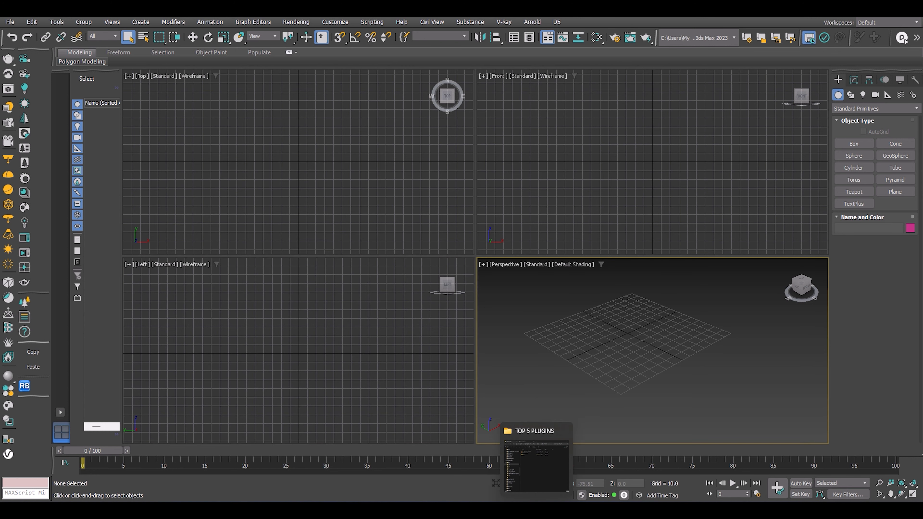
left_click(454, 460)
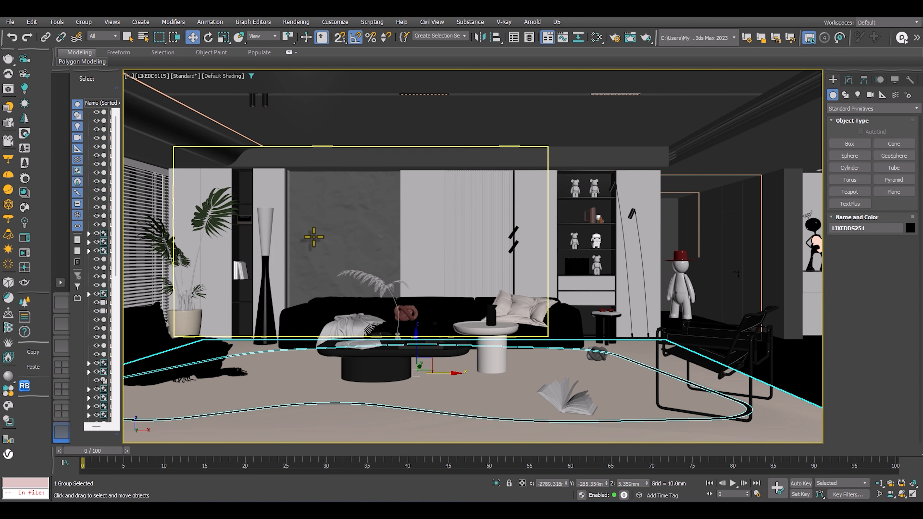
left_click(187, 322)
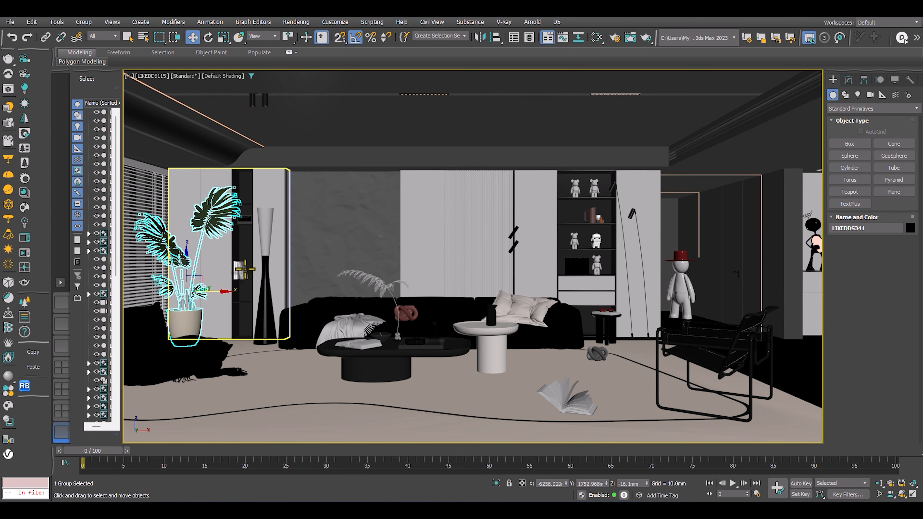
Try moving the potted plant along the X axis toward the sofa and undo the move
left_click(10, 22)
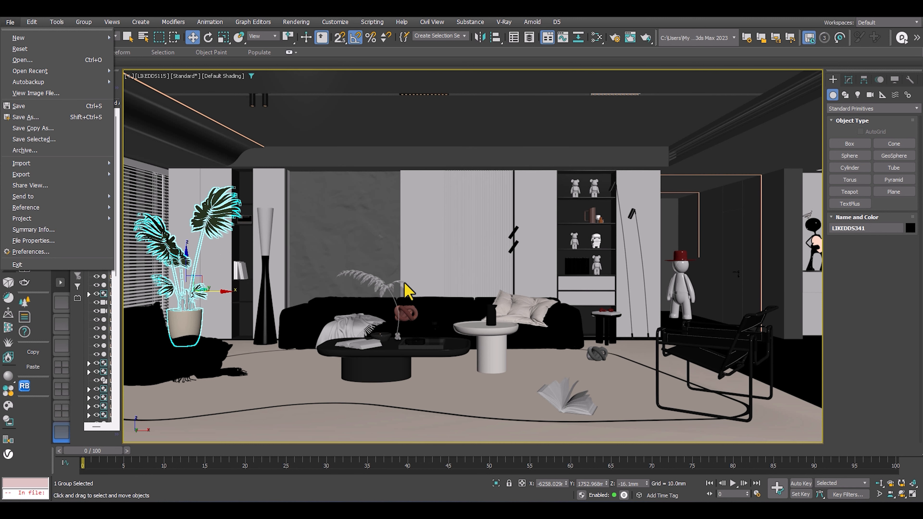
left_click(413, 320)
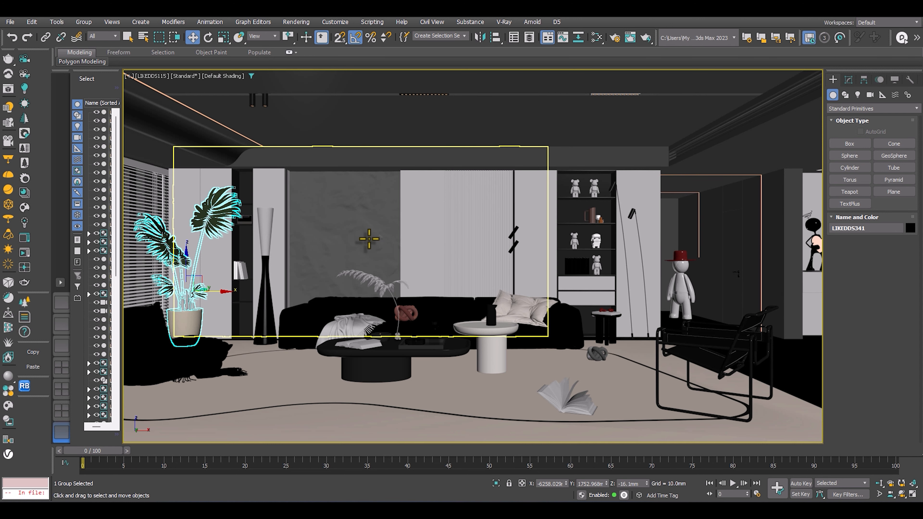
left_click_drag(213, 306, 294, 306)
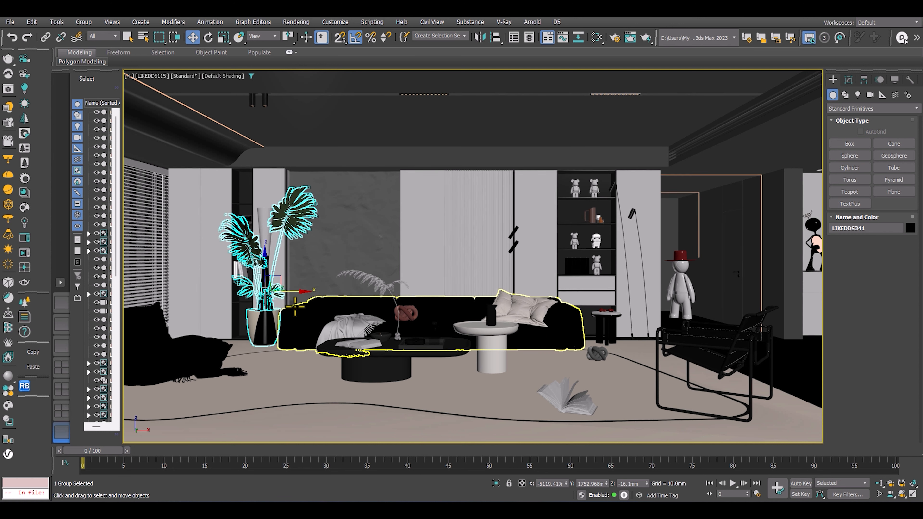
key("ctrl+z")
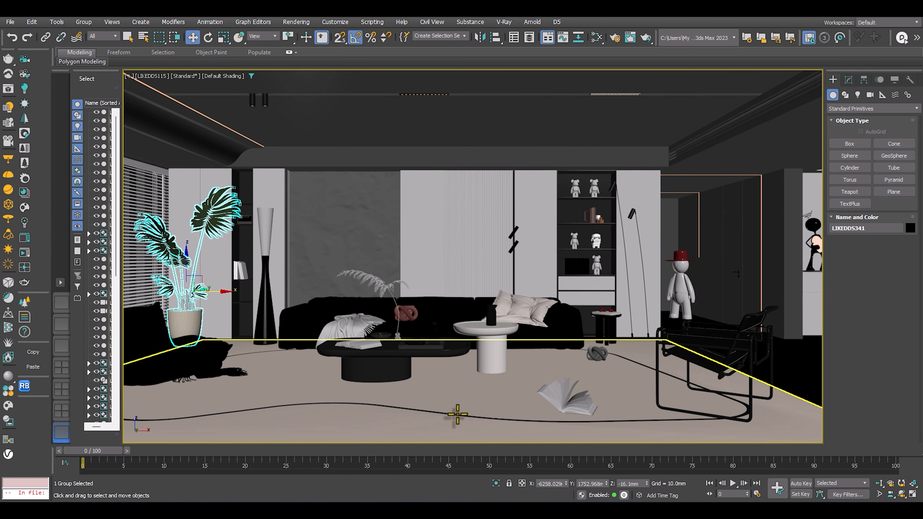
mouse_move(536, 511)
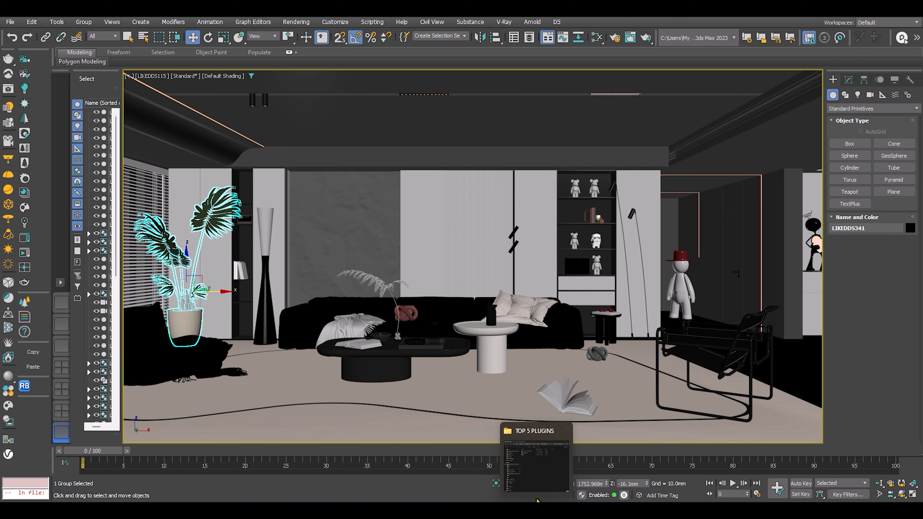
left_click_drag(210, 317, 134, 243)
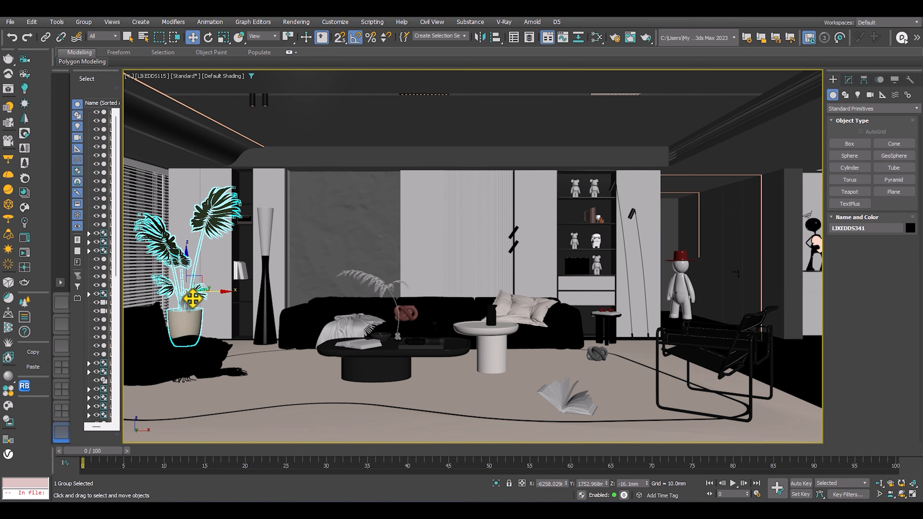
Add the coffee table group to the plant selection, copy both groups and paste them into the empty scene in the other 3ds Max window
left_click(376, 366, "ctrl")
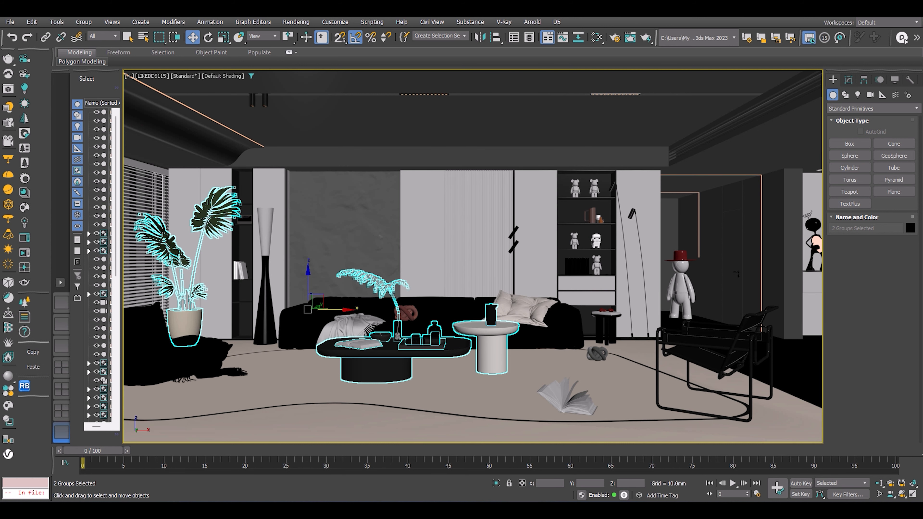
left_click(521, 488)
middle_click_drag(561, 313, 557, 346)
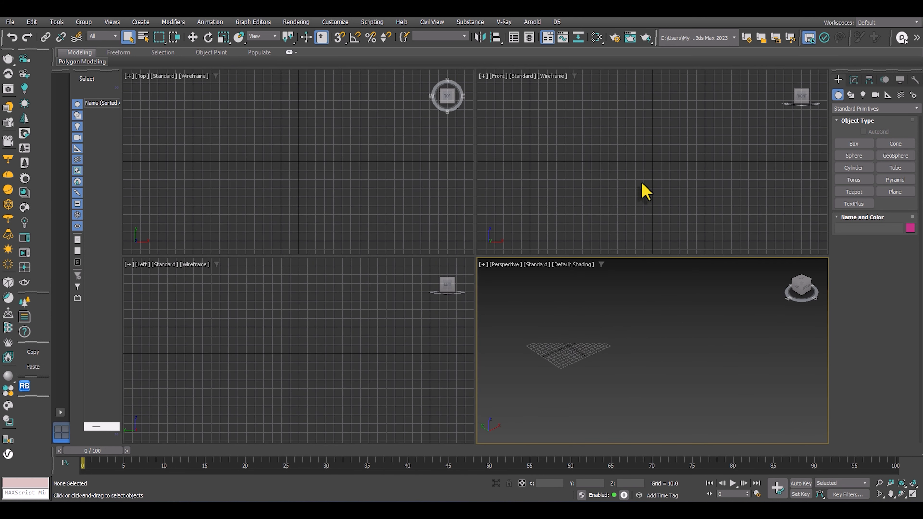
scroll(579, 383, "up", 5)
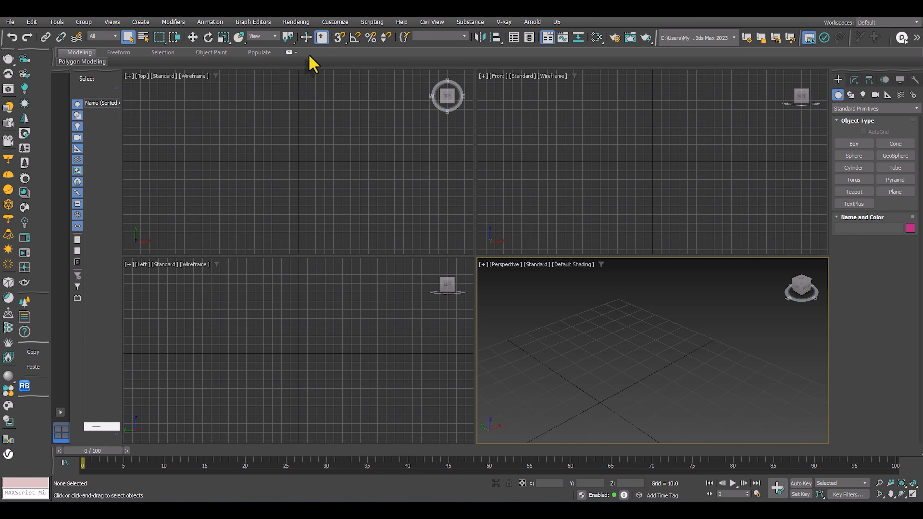
left_click(33, 367)
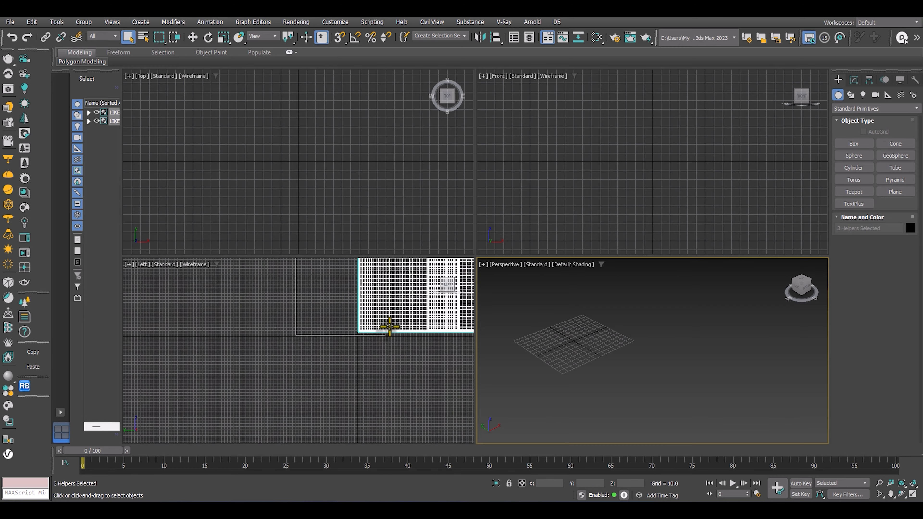
key("alt+w")
mouse_move(350, 381)
middle_mouse_down("alt")
mouse_move(511, 340)
mouse_move(472, 353)
mouse_move(531, 299)
mouse_move(505, 319)
mouse_move(377, 253)
mouse_move(423, 293)
mouse_move(377, 305)
mouse_move(435, 274)
mouse_move(450, 305)
middle_mouse_up("alt")
key("F3")
scroll(473, 353, "down", 3)
scroll(441, 278, "up", 3)
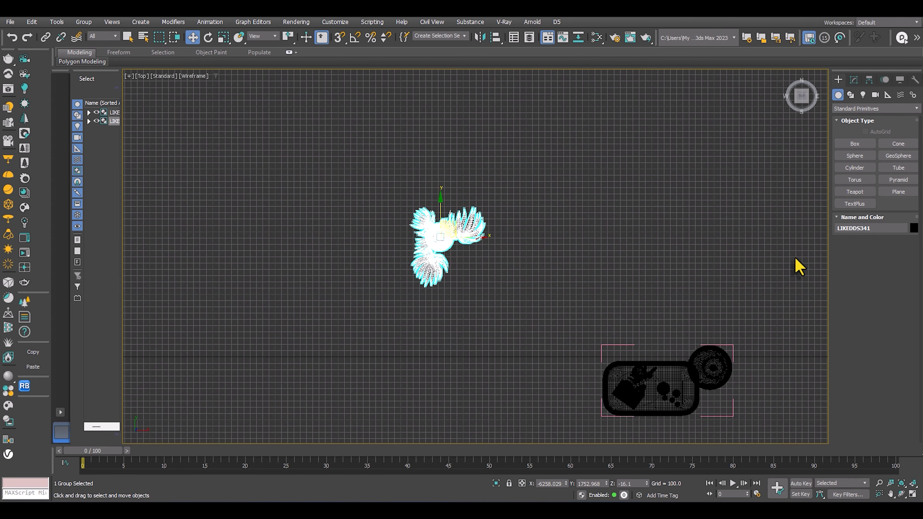
Clear the pasted objects from the scene and return the maximized viewport to the Top view
scroll(548, 233, "down", 5)
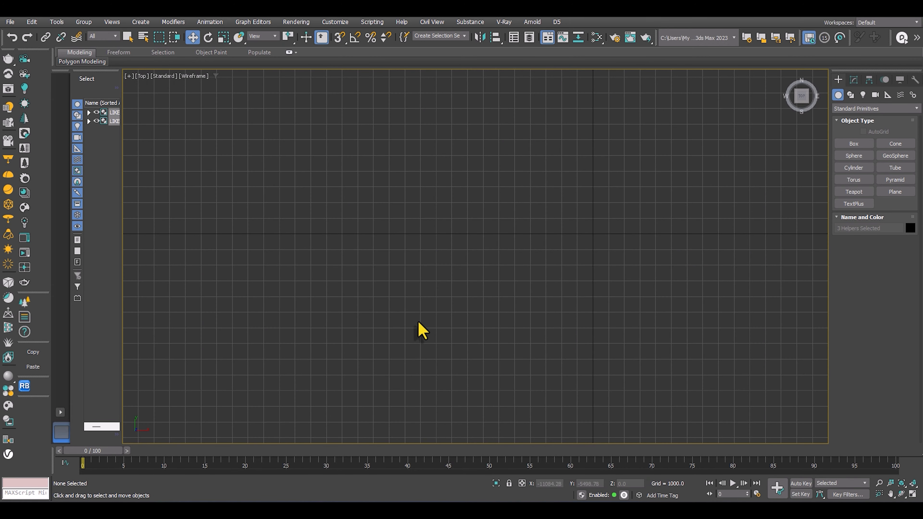
middle_click_drag(794, 132, 596, 186, "alt")
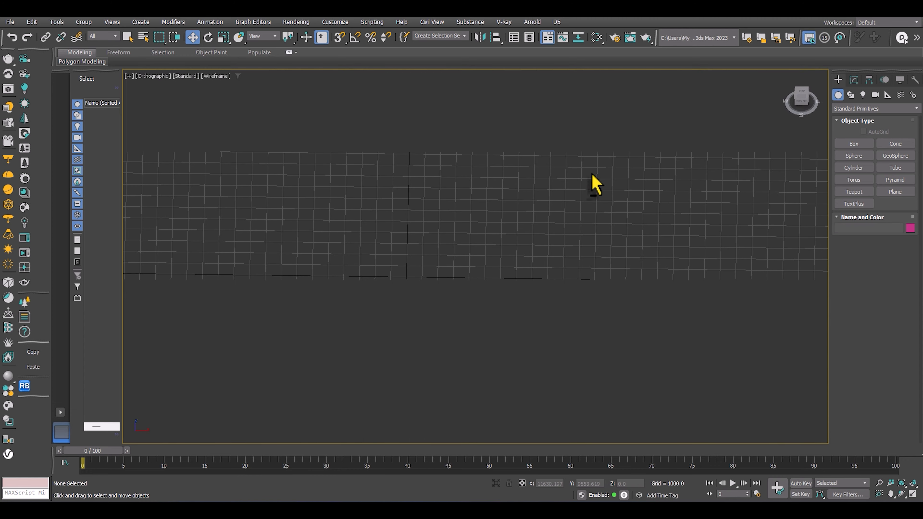
key("t")
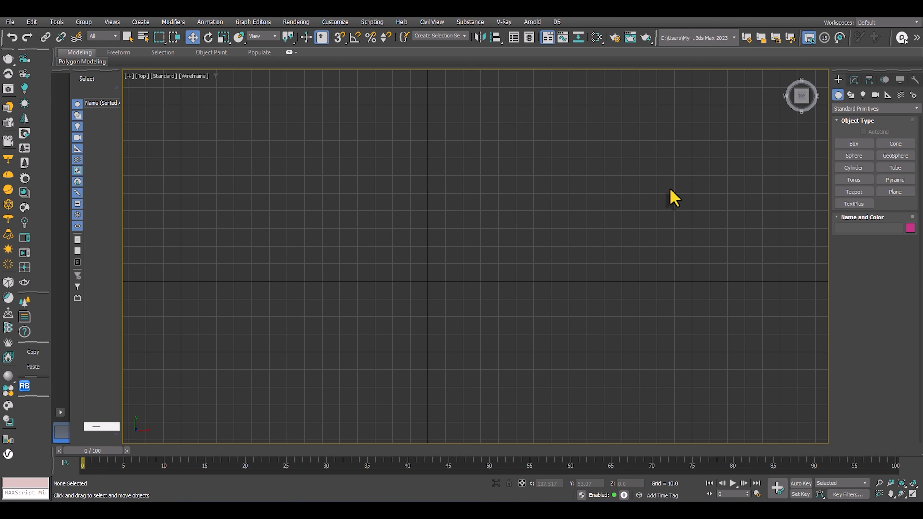
Draw a rectangle spline about 506 units long and 527 units wide in the Top view
left_click(851, 96)
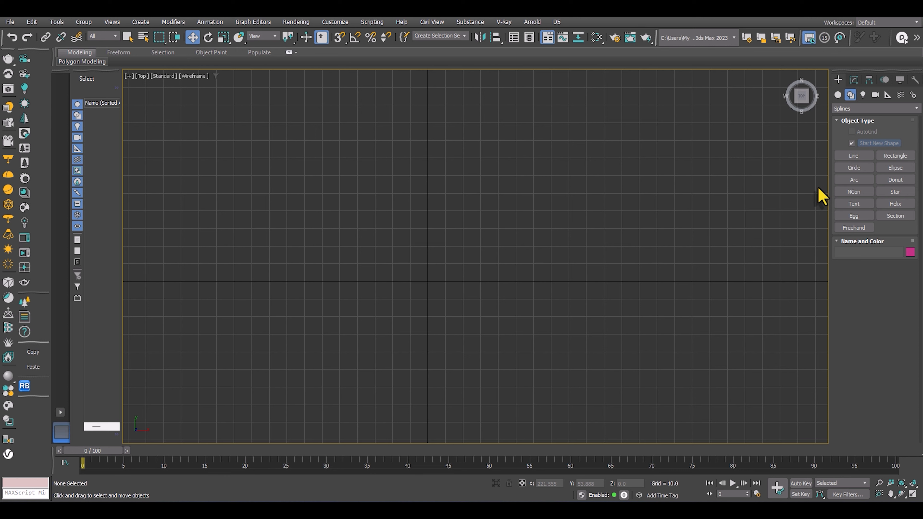
left_click(895, 156)
scroll(505, 186, "down", 5)
left_click_drag(321, 107, 650, 423)
middle_click_drag(646, 409, 597, 400)
right_click(613, 349)
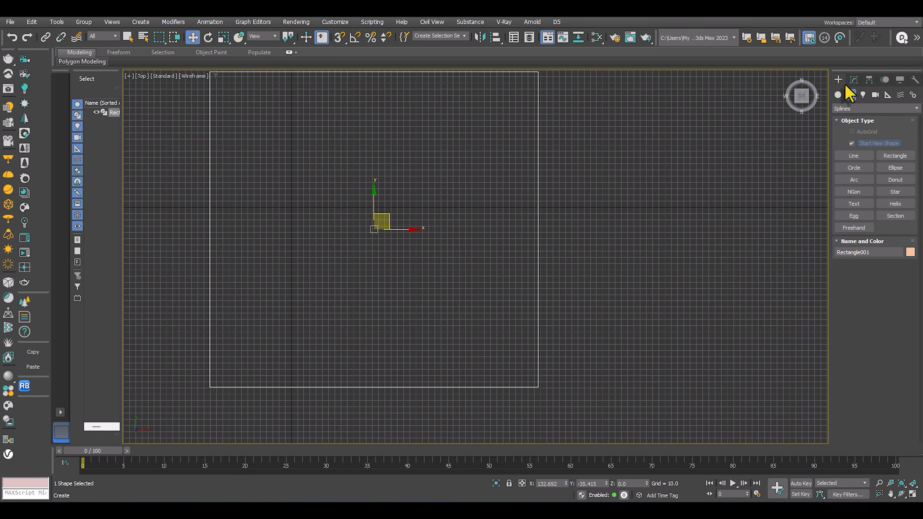
Bring up the rectangle's modification settings and switch the viewport to the Perspective view
left_click(854, 80)
key("p")
middle_click_drag(608, 196, 612, 231, "alt")
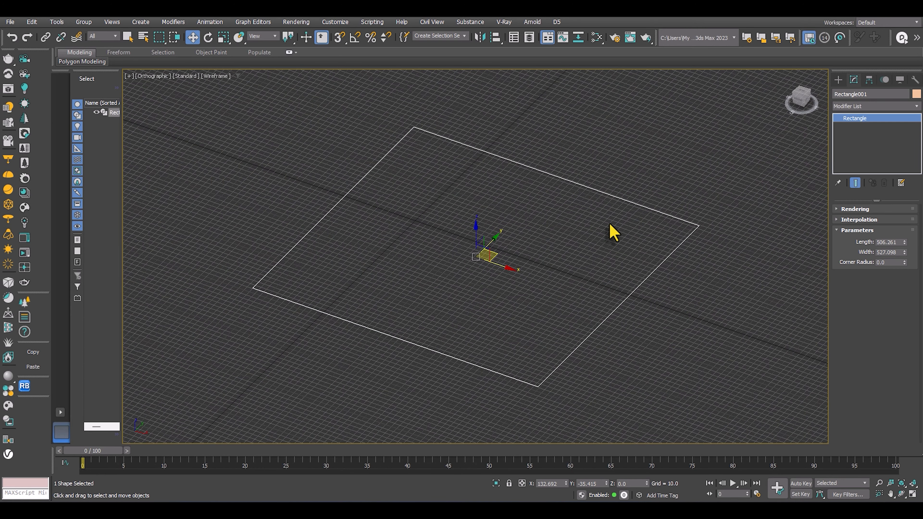
scroll(612, 231, "up", 5)
scroll(577, 265, "down", 4)
middle_click_drag(581, 274, 511, 270, "alt")
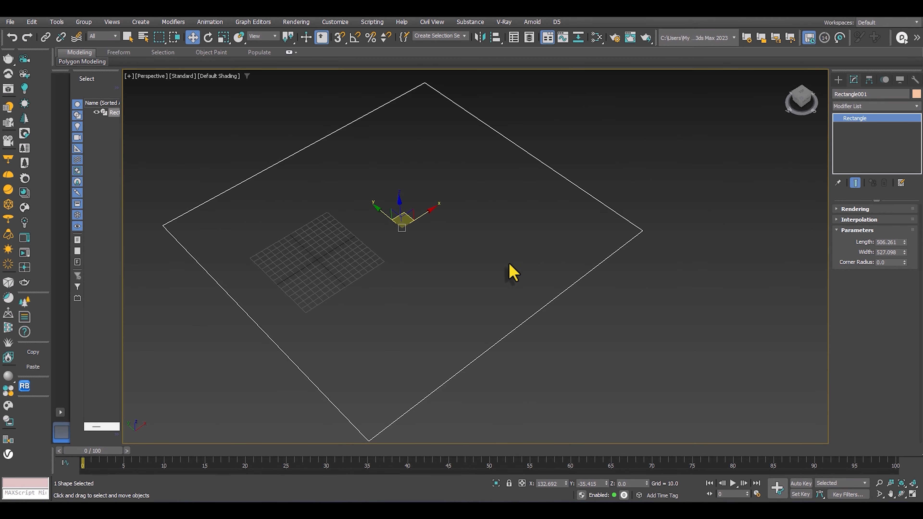
middle_click_drag(503, 233, 523, 228, "alt")
Apply the FloorGenerator modifier to the rectangle
left_click(868, 105)
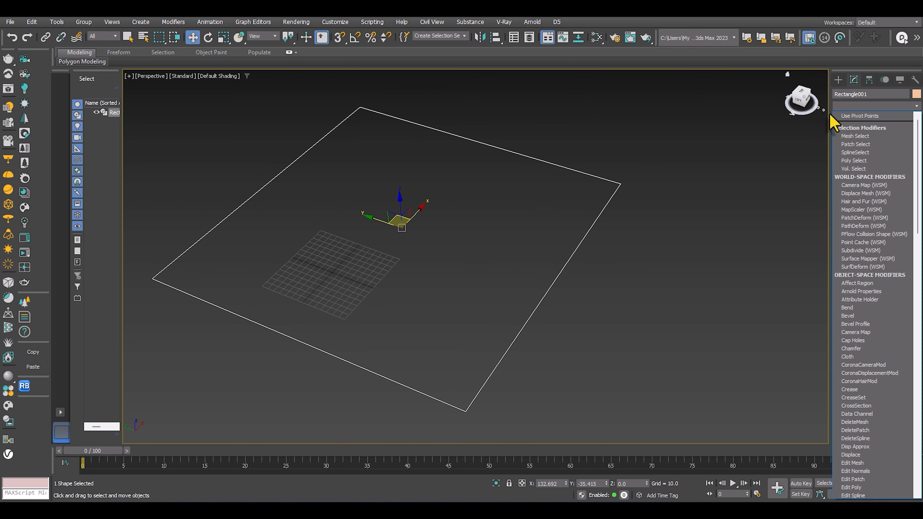
type("fl")
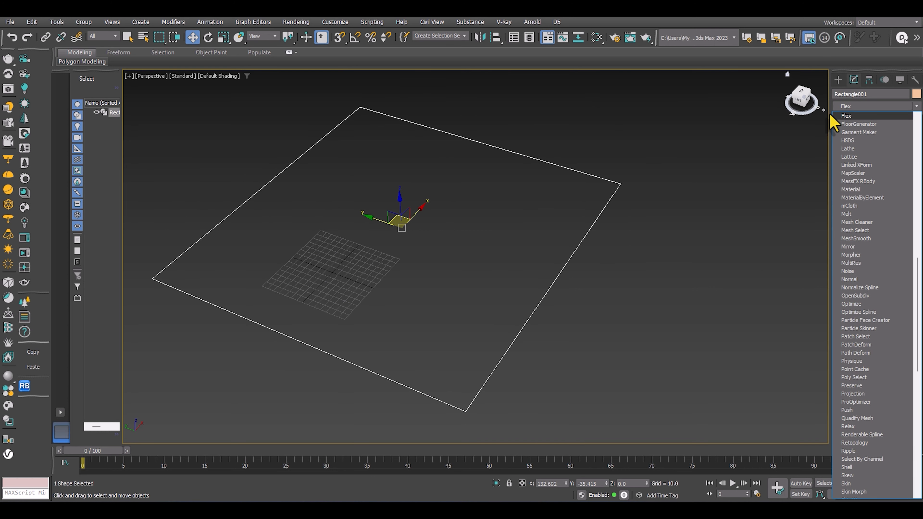
type("o")
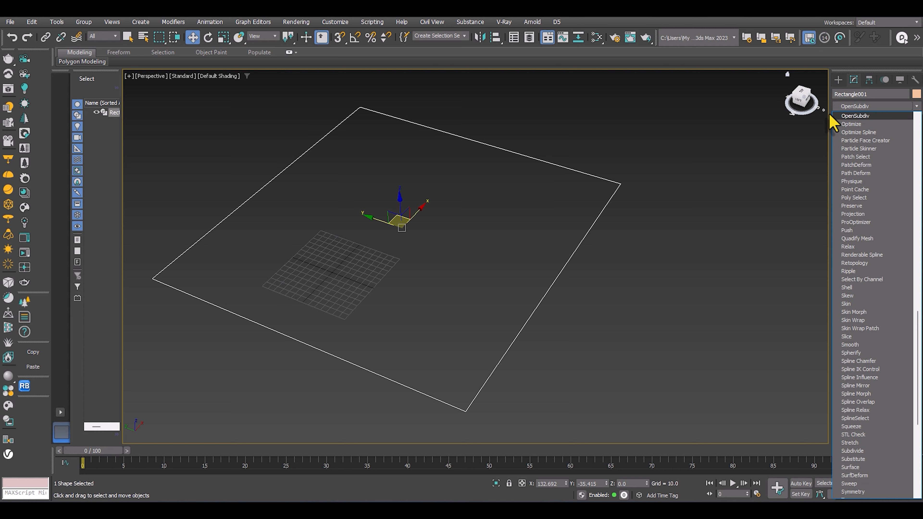
left_click(863, 106)
left_click(860, 107)
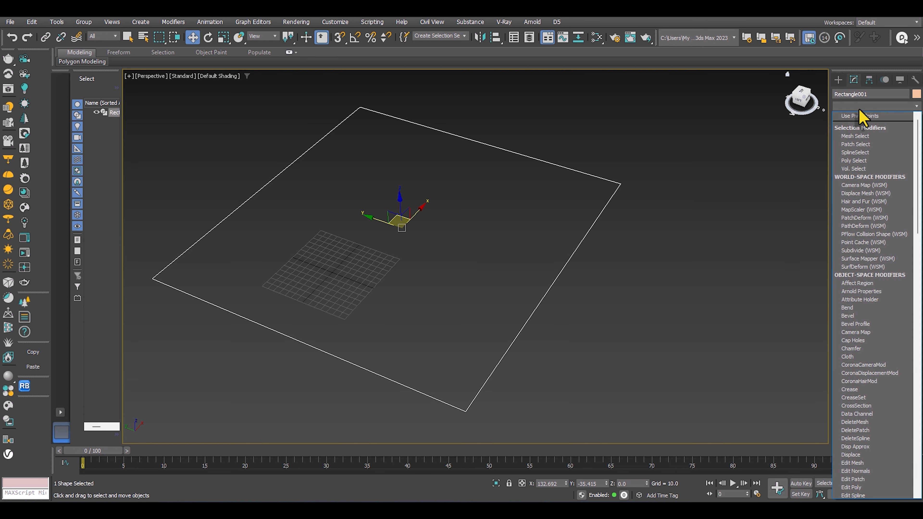
scroll(860, 111, "down", 1)
key("f")
scroll(859, 140, "down", 1)
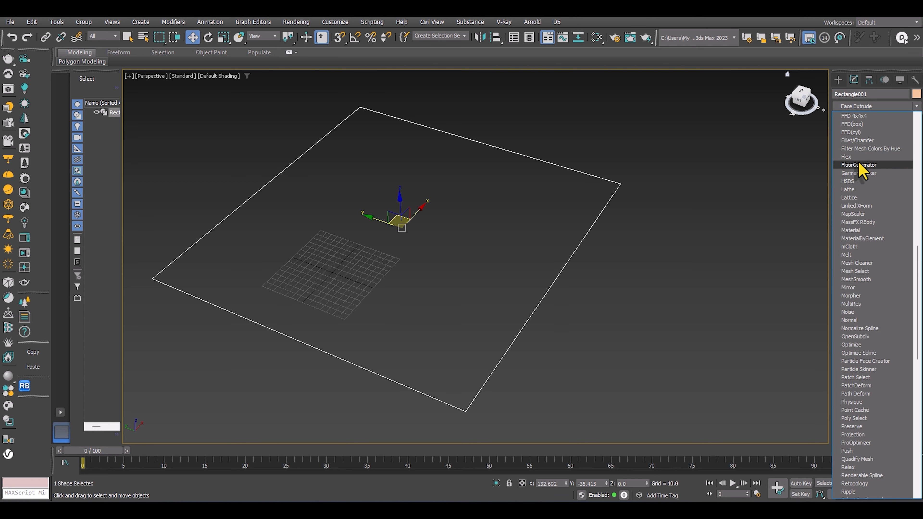
left_click(860, 165)
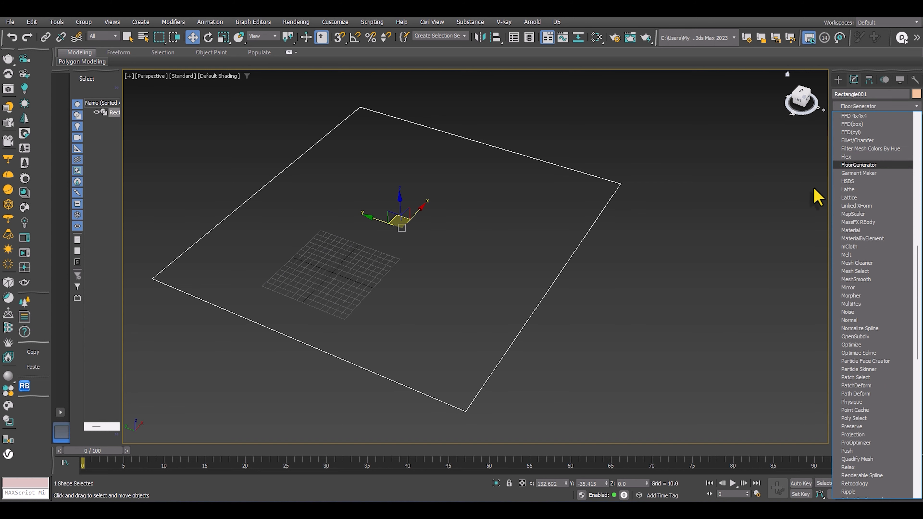
Set the floor boards' maximum length to 140, the length spread to 0.19 and the width spread to 0.32
middle_click_drag(600, 243, 586, 300, "alt")
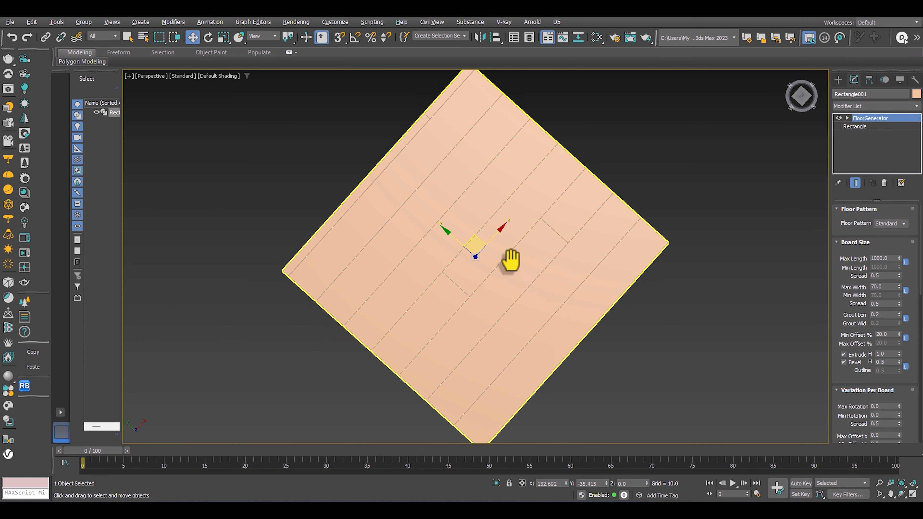
middle_click_drag(511, 262, 706, 243, "alt")
scroll(503, 252, "up", 2)
scroll(707, 243, "down", 2)
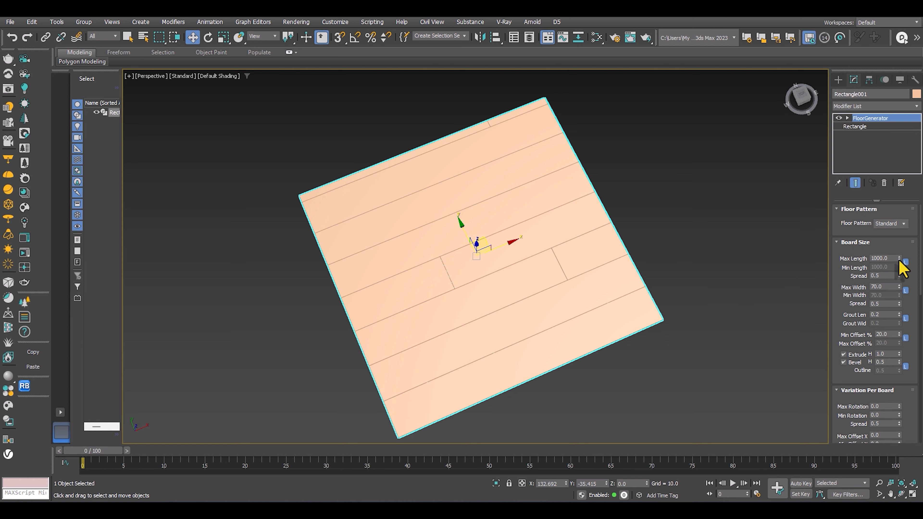
left_click_drag(900, 260, 898, 279)
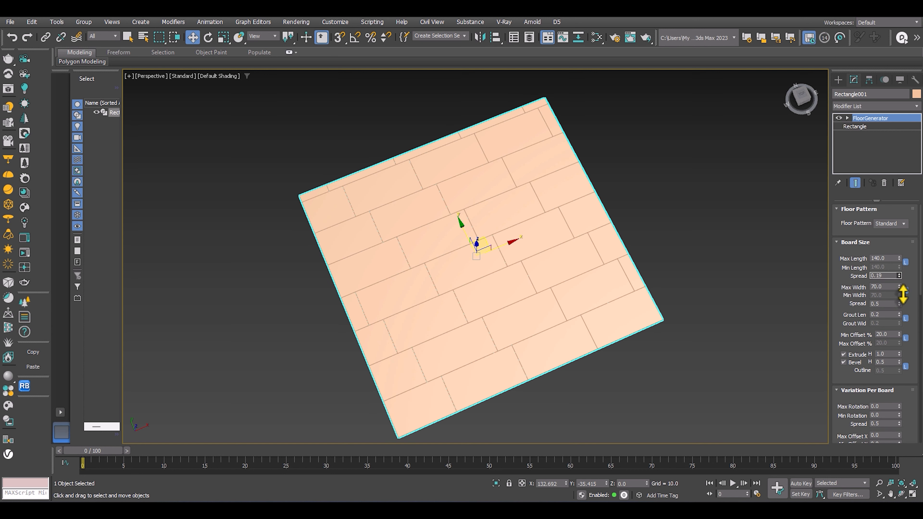
left_click_drag(902, 313, 902, 315)
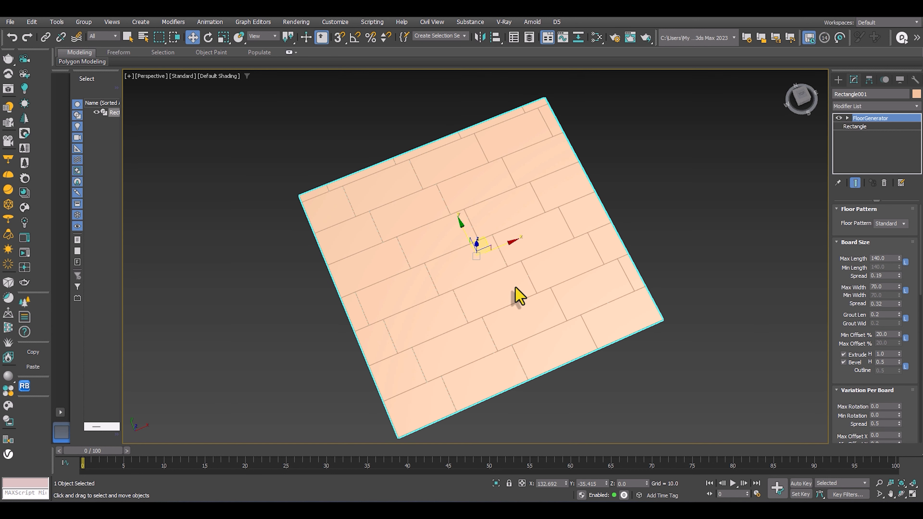
Widen the parameter area to show all FloorGenerator settings and set the general scale to 35%
middle_click_drag(515, 288, 499, 254, "alt")
scroll(515, 262, "up", 2)
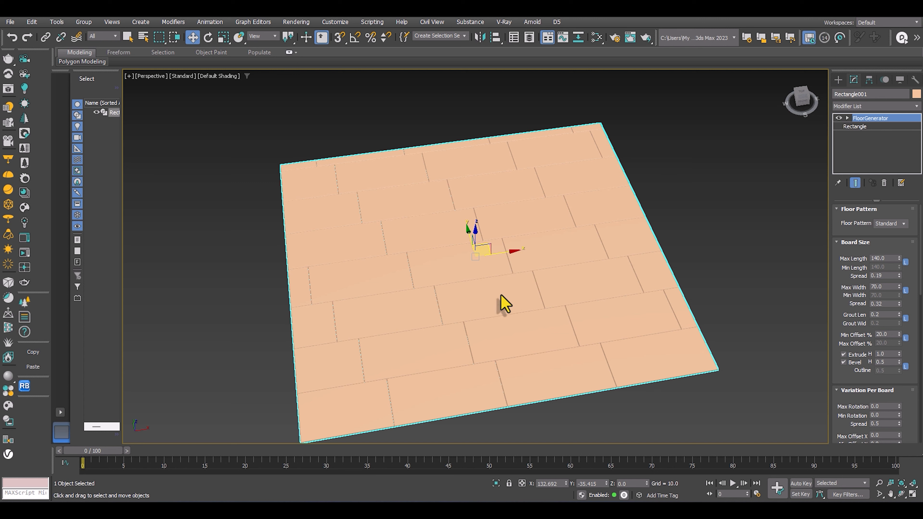
middle_click_drag(501, 303, 465, 308, "alt")
left_click_drag(849, 318, 667, 293)
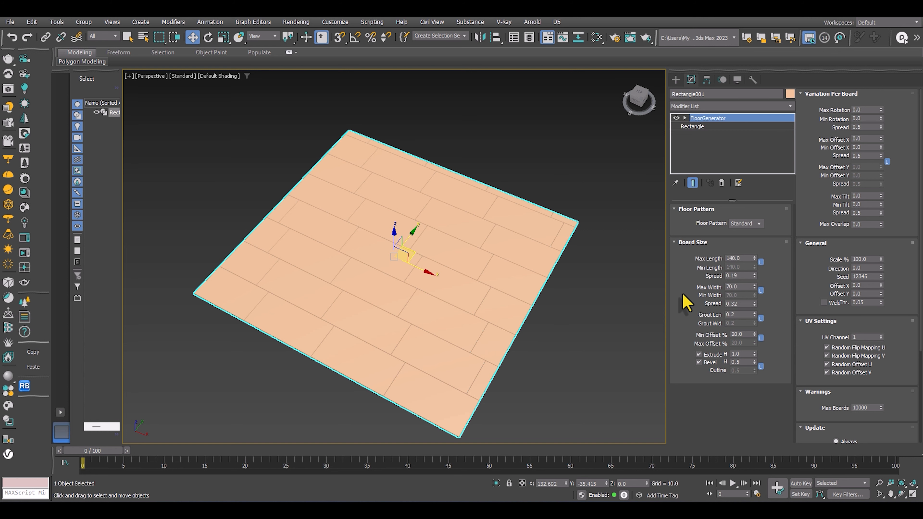
left_click_drag(881, 261, 882, 290)
Examine the board joints and overall pattern of the scaled floor up close and from several angles
scroll(443, 323, "up", 4)
mouse_move(443, 324)
middle_mouse_down()
mouse_move(451, 373)
mouse_move(461, 325)
middle_mouse_up()
scroll(421, 272, "up", 5)
middle_click_drag(420, 272, 408, 305)
scroll(348, 247, "down", 5)
scroll(380, 174, "down", 5)
scroll(374, 179, "up", 5)
middle_click_drag(375, 178, 447, 210, "alt")
scroll(447, 211, "down", 2)
scroll(447, 214, "down", 3)
middle_click_drag(480, 274, 476, 237, "alt")
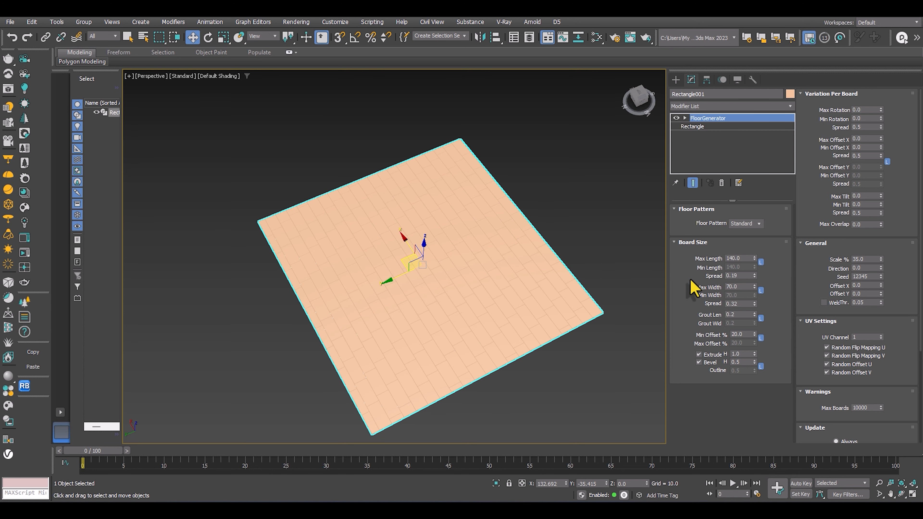
Delete the generated floor object
key("Delete")
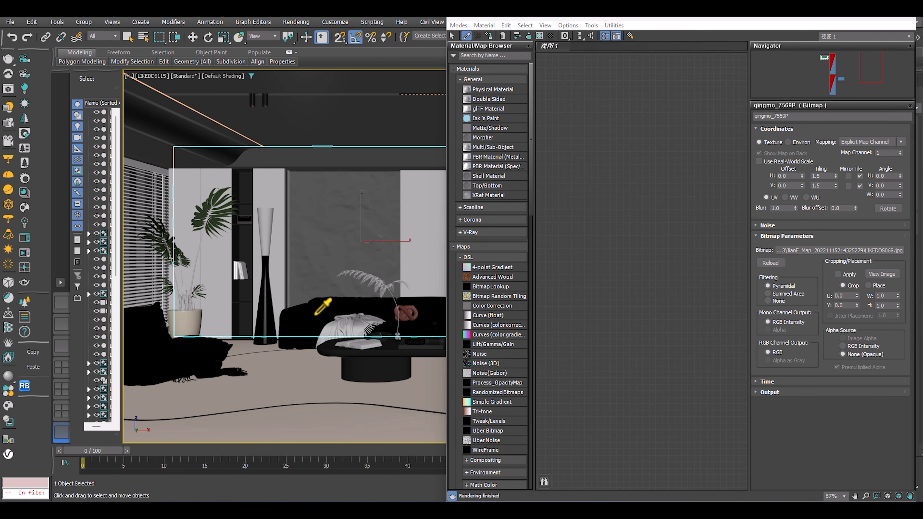
Pick the sofa's material from the scene into the node view and move its material and Falloff nodes apart
left_click(320, 305)
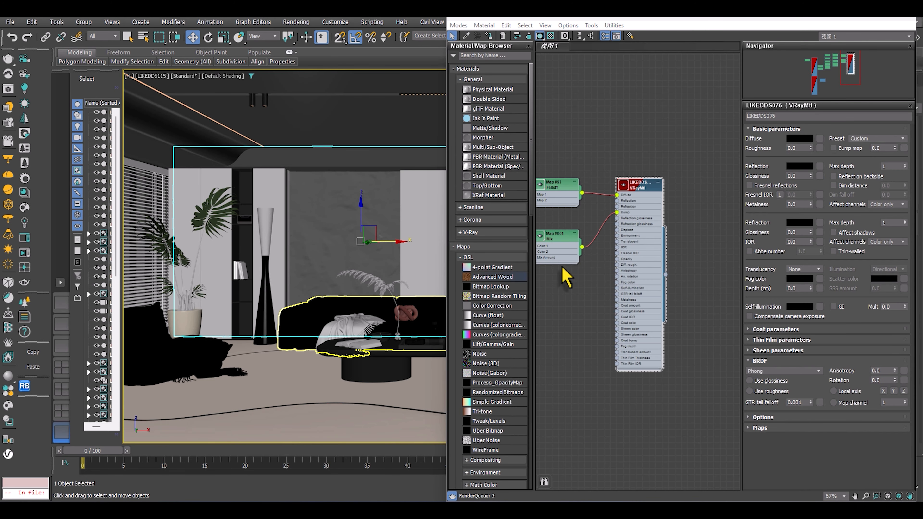
left_click_drag(647, 196, 712, 143)
left_click_drag(559, 193, 594, 122)
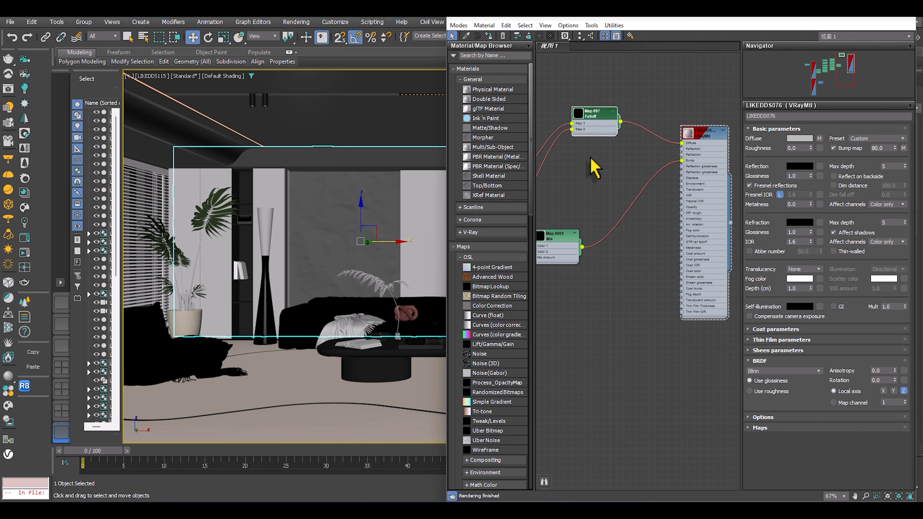
Open the parameters of the bitmap node feeding the upper VRayMtl of the sofa's Multi/Sub-Object material
scroll(654, 201, "down", 10)
scroll(606, 218, "up", 1)
middle_click_drag(606, 218, 672, 179)
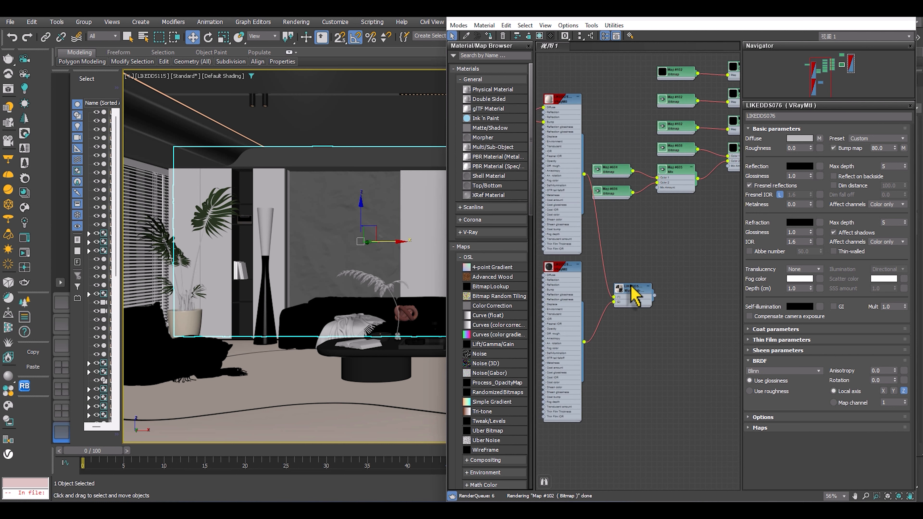
middle_click_drag(631, 286, 665, 278)
middle_click_drag(595, 99, 657, 151)
double_click(592, 160)
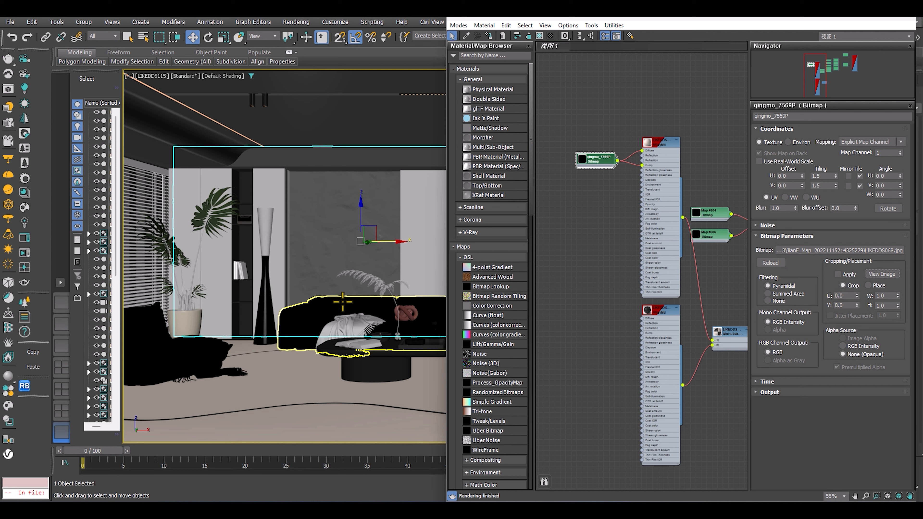
Select the floor lamp, review the file status of all scene maps in an enlarged Asset Tracking window, and close it
left_click(261, 294)
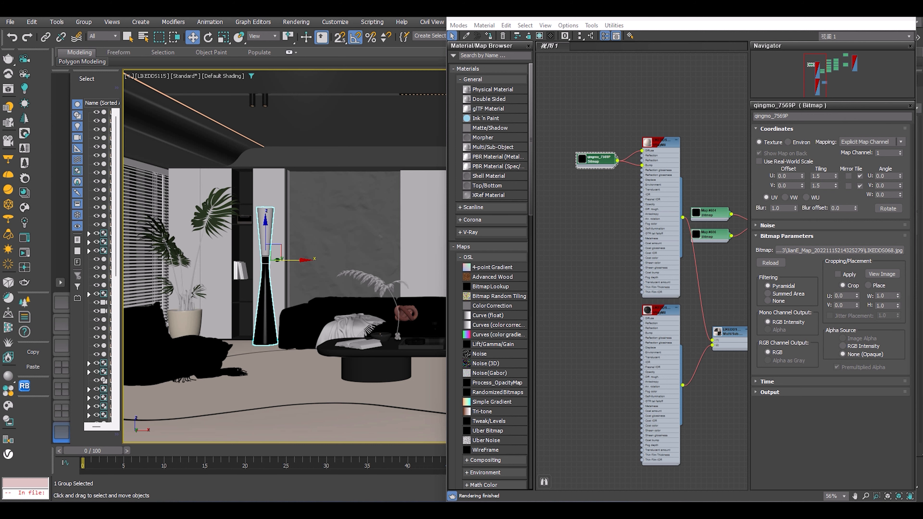
key("shift+t")
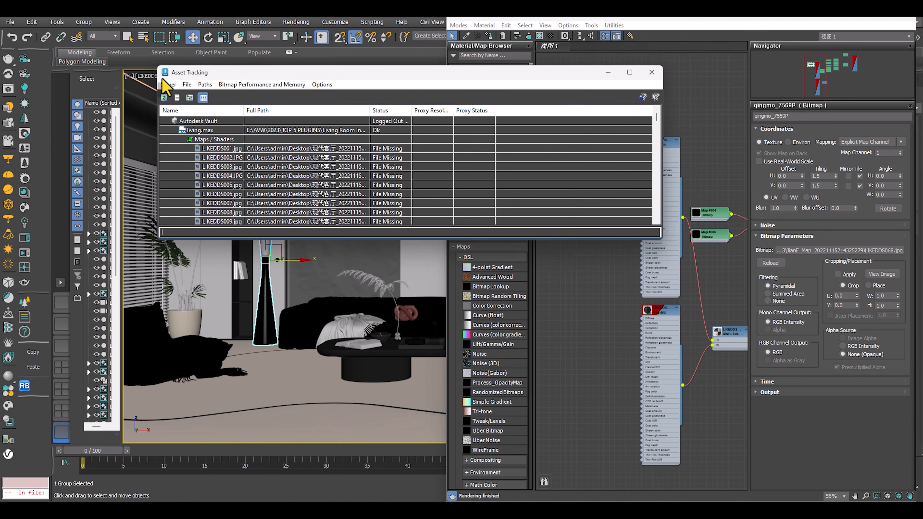
double_click(224, 65)
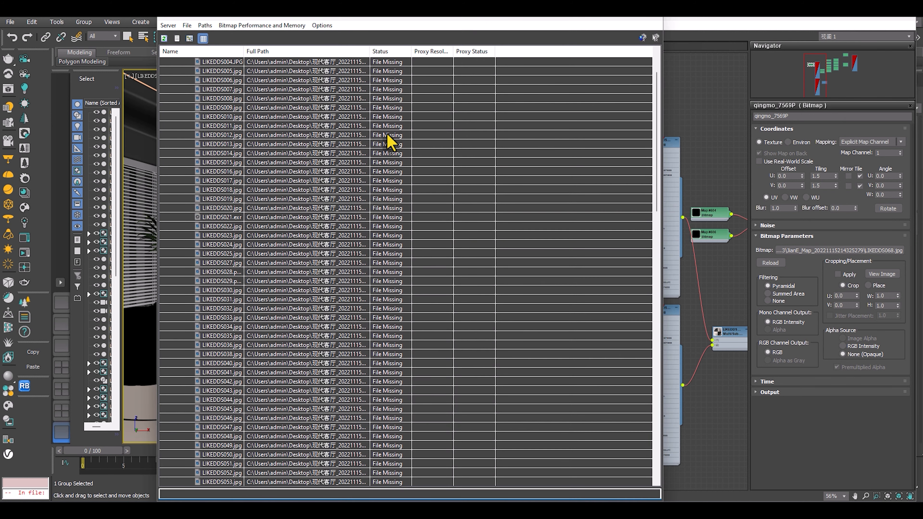
scroll(360, 200, "up", 2)
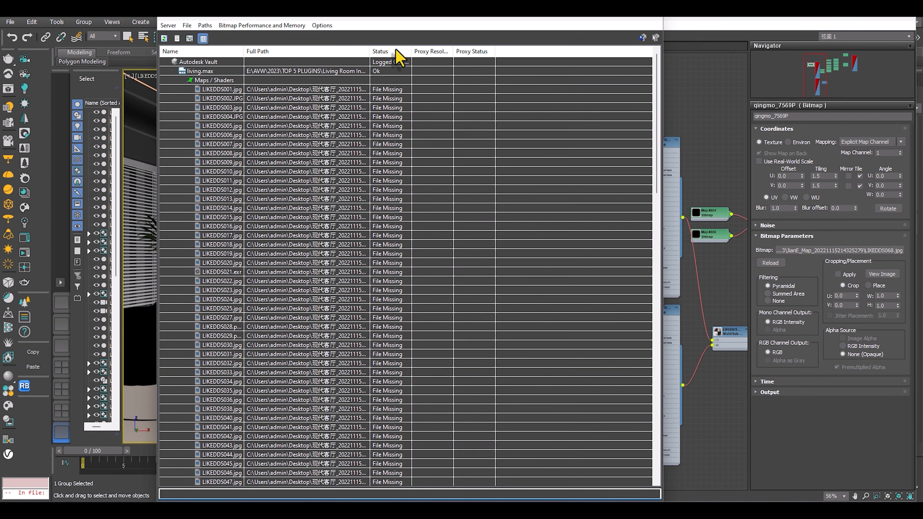
scroll(403, 331, "down", 20)
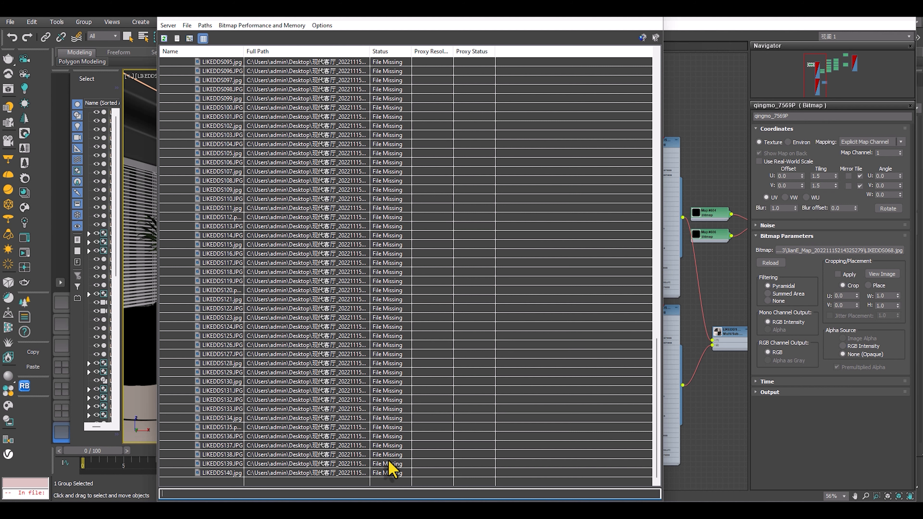
scroll(386, 182, "up", 20)
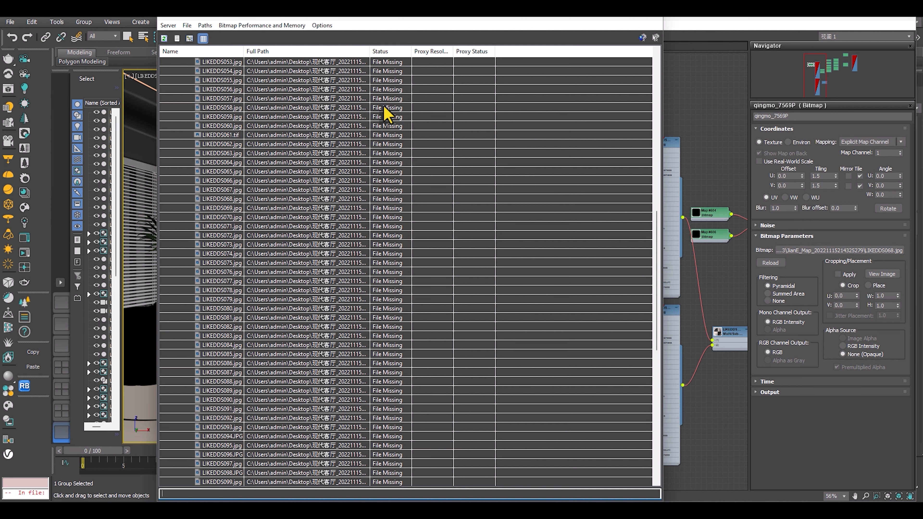
scroll(407, 98, "up", 5)
left_click(653, 23)
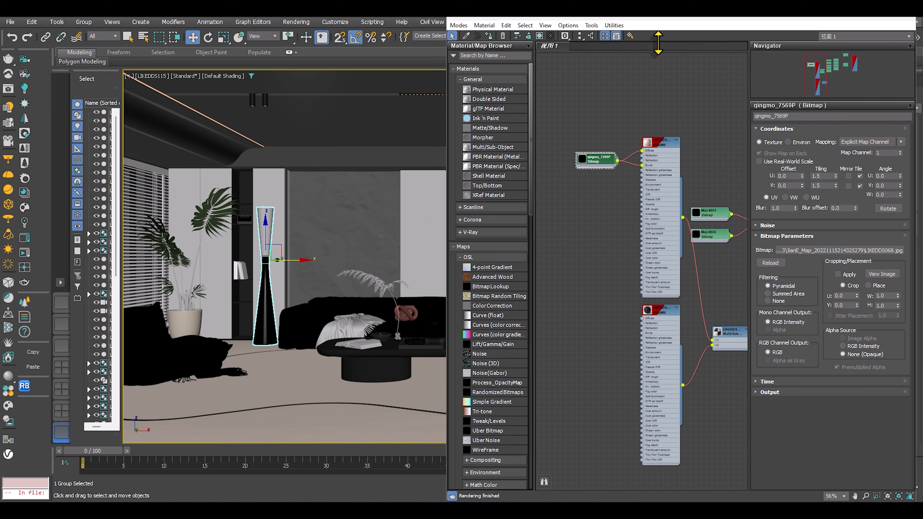
Close the material editor and launch the Relink Bitmaps script, dismissing its donation dialog and moving its windows clear
double_click(845, 17)
left_click(904, 48)
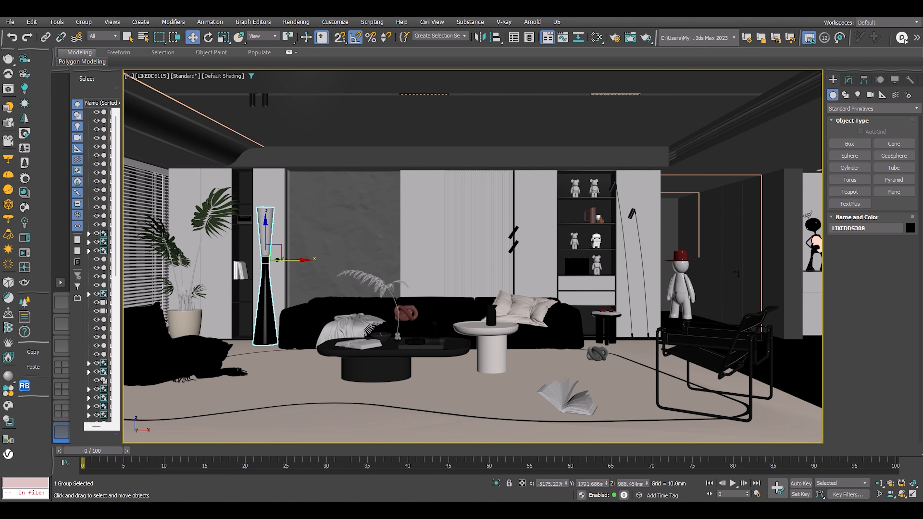
left_click(24, 386)
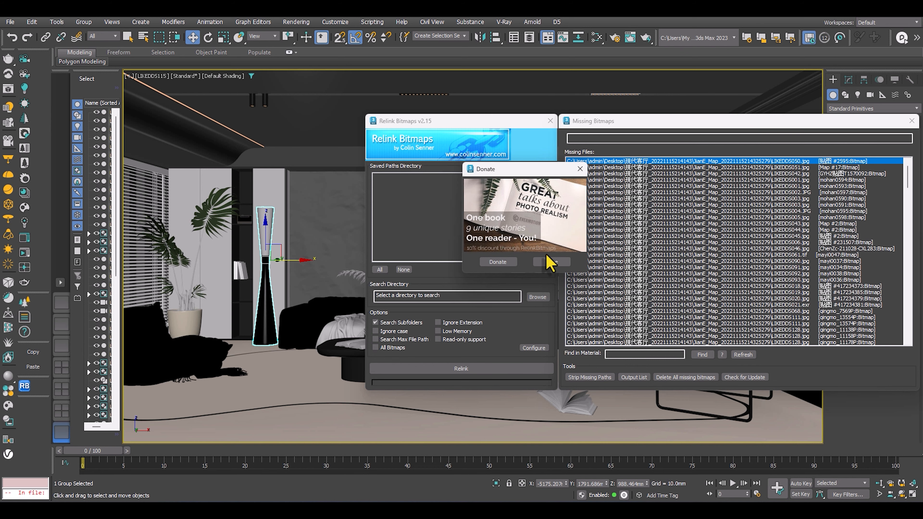
left_click(548, 263)
left_click_drag(533, 116, 439, 58)
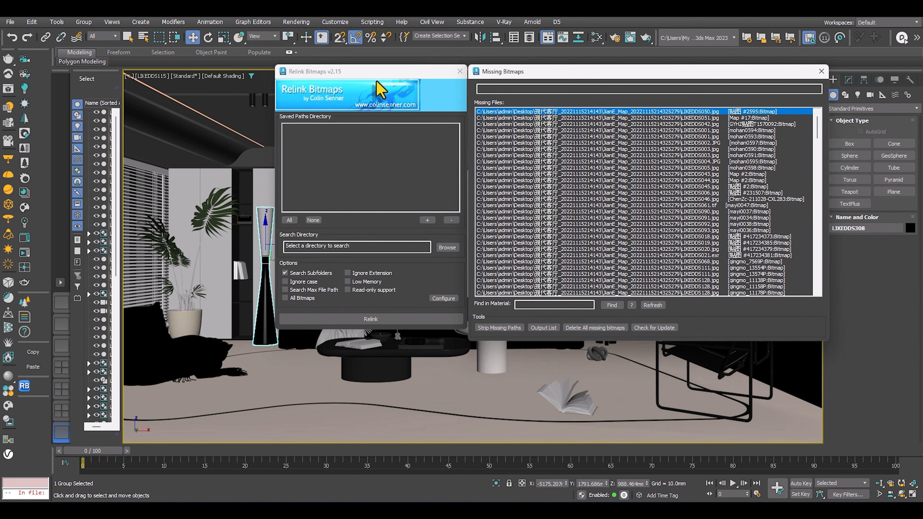
Set the Relink Bitmaps search directory to the folder G:\Maps_13062
left_click(442, 239)
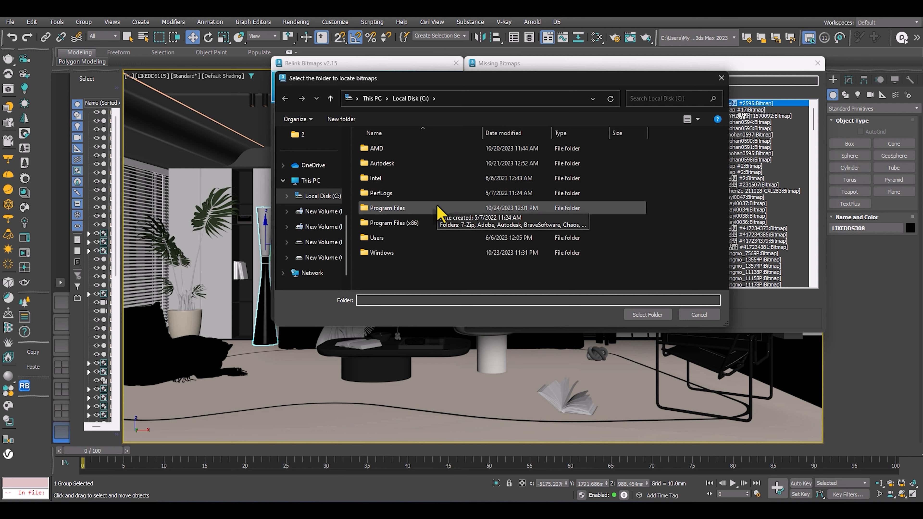
scroll(320, 218, "down", 1)
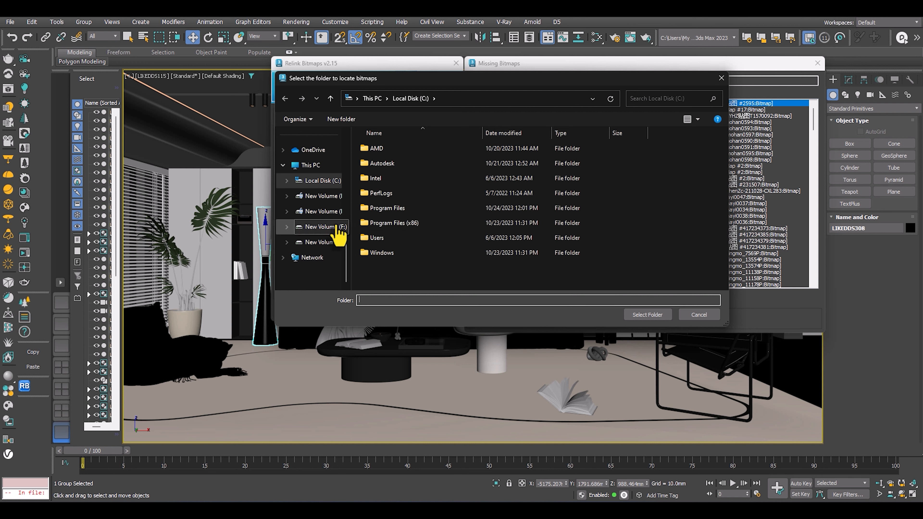
left_click(325, 243)
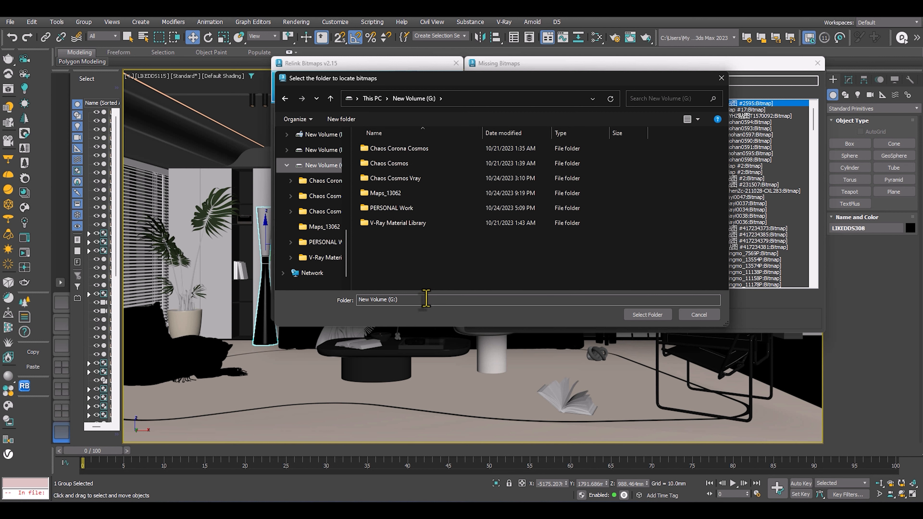
left_click(440, 300)
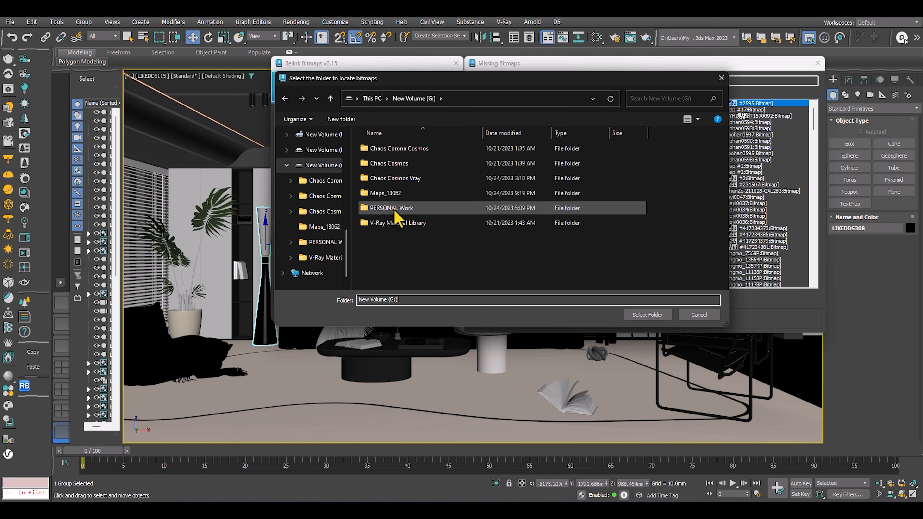
left_click(383, 194)
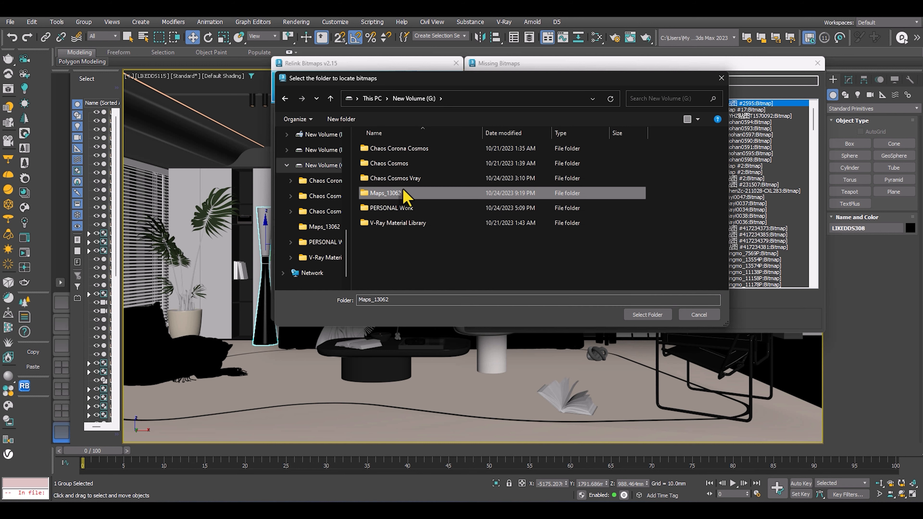
left_click(651, 315)
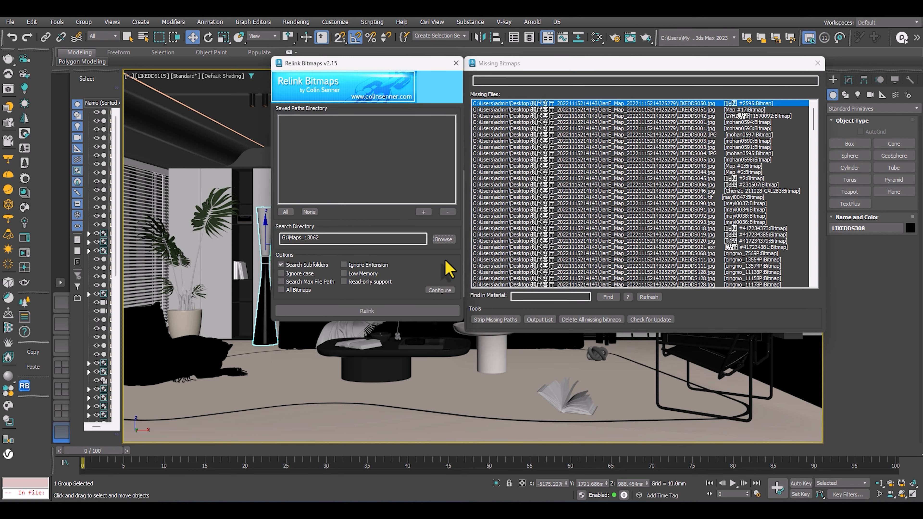
Relink the scene's missing bitmaps from the search directory and close the script's windows
left_click(376, 313)
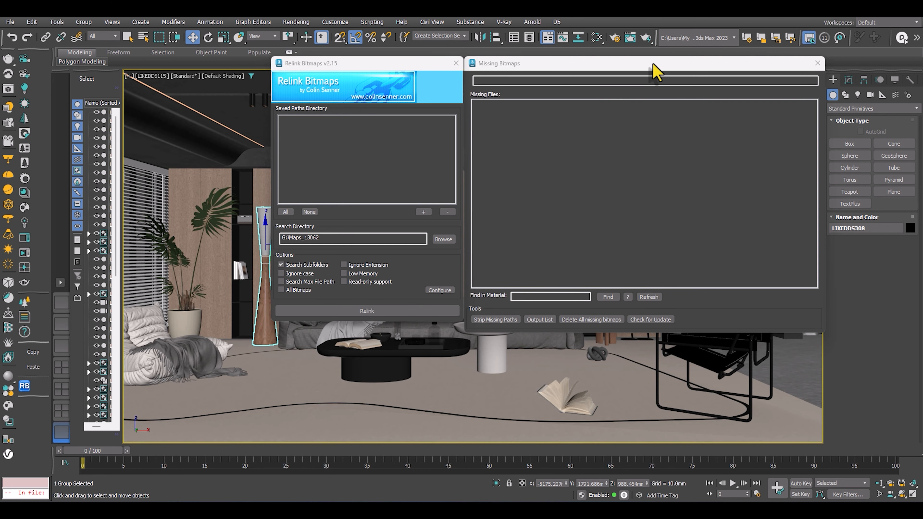
left_click_drag(745, 63, 745, 84)
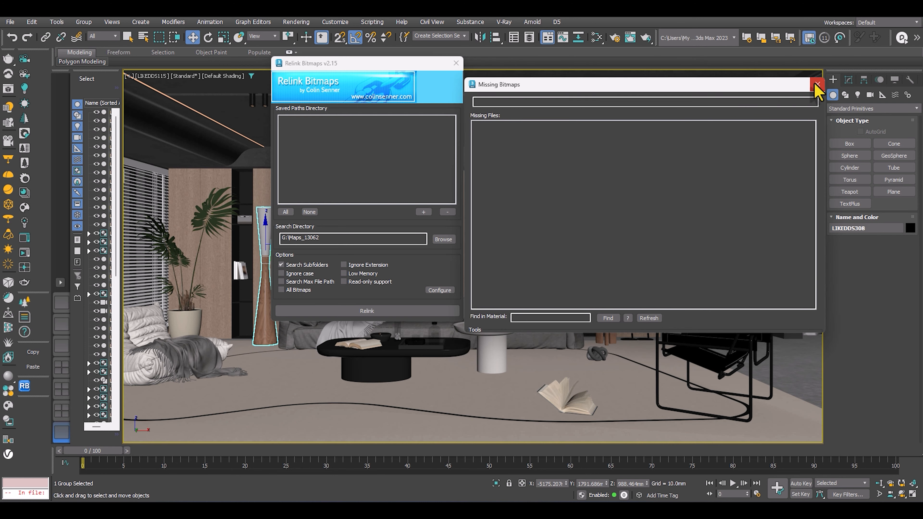
left_click(817, 85)
Select the wood wall panels and reopen the material editor, enlarged to show the sofa bitmap's full parameters
left_click(454, 254)
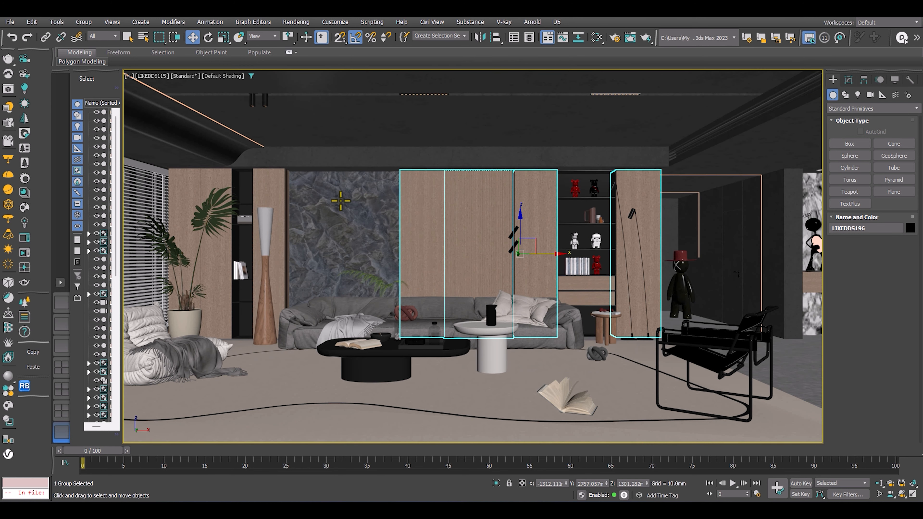
key("m")
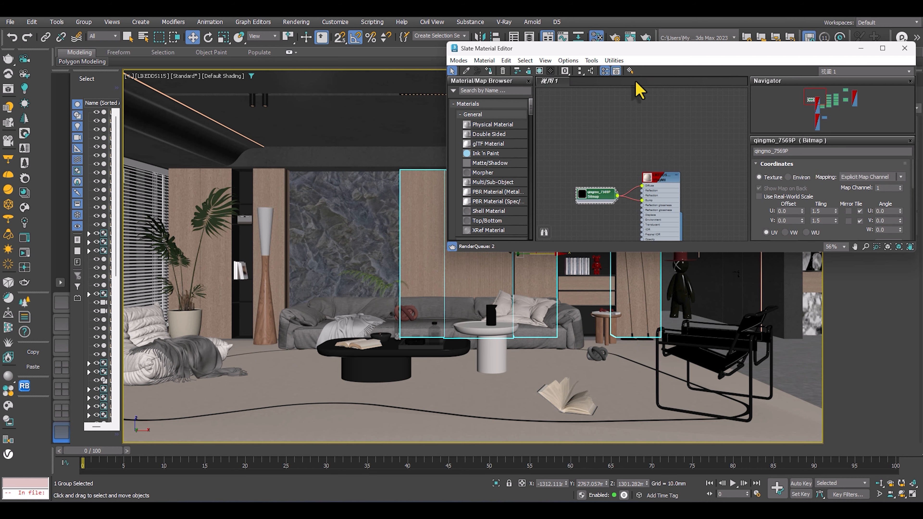
left_click_drag(635, 87, 412, 73)
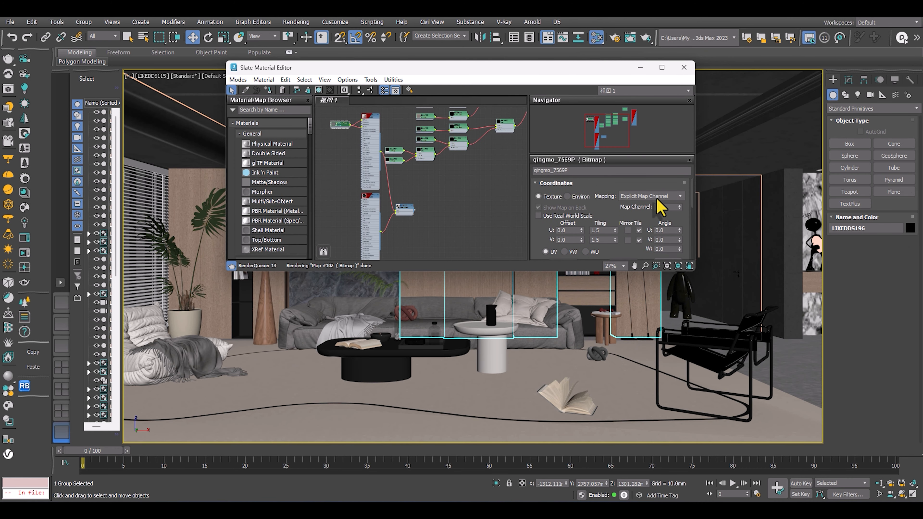
scroll(628, 233, "down", 2)
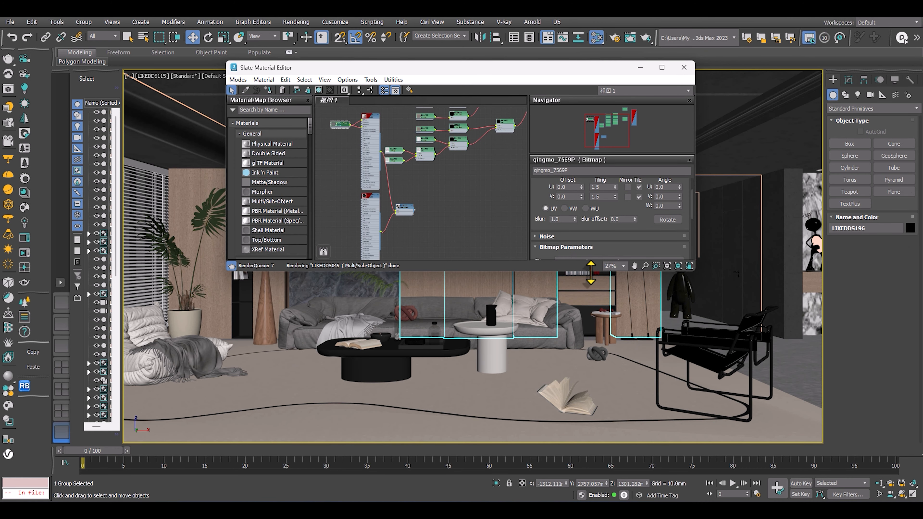
double_click(618, 270)
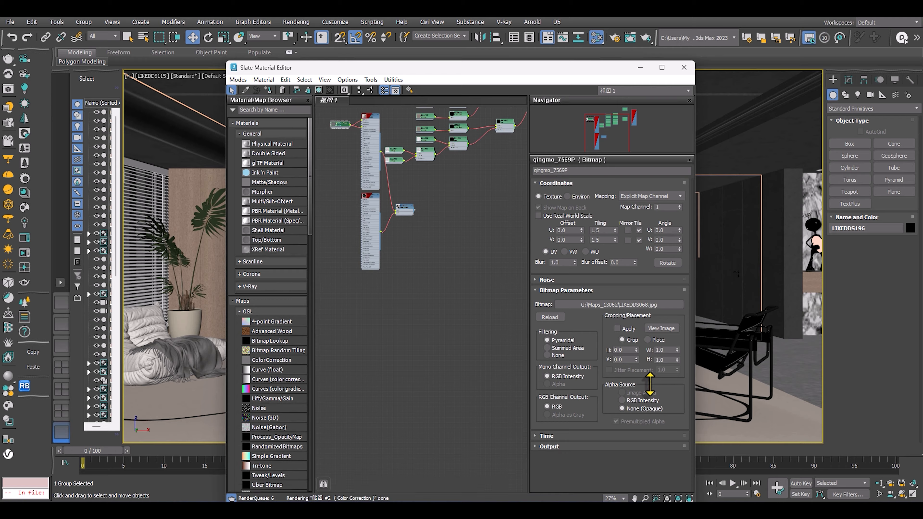
View the image of the relinked sofa bitmap, and close the image preview and the material editor
left_click(661, 328)
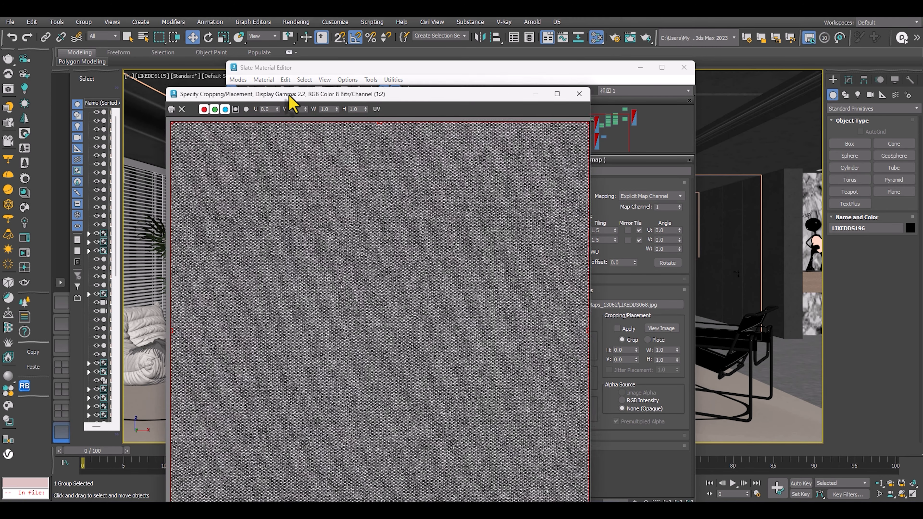
left_click_drag(411, 90, 259, 88)
left_click(662, 328)
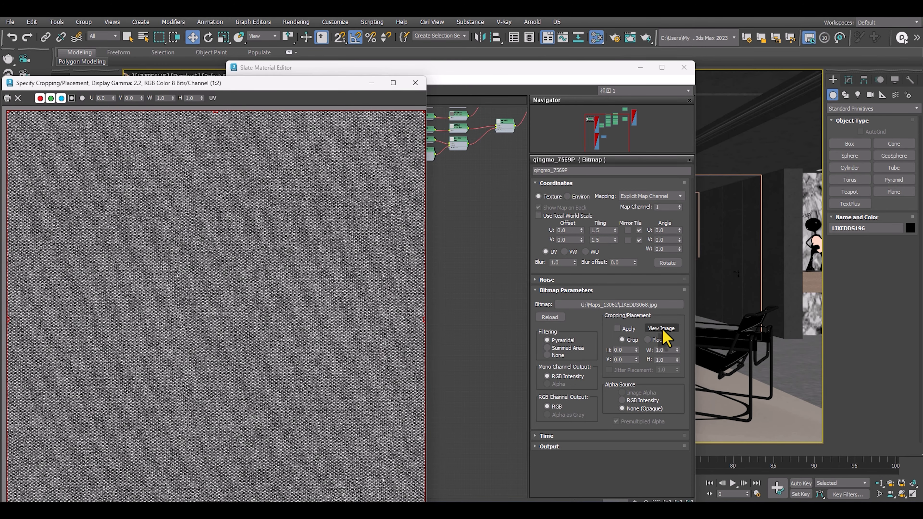
left_click(661, 328)
left_click(416, 84)
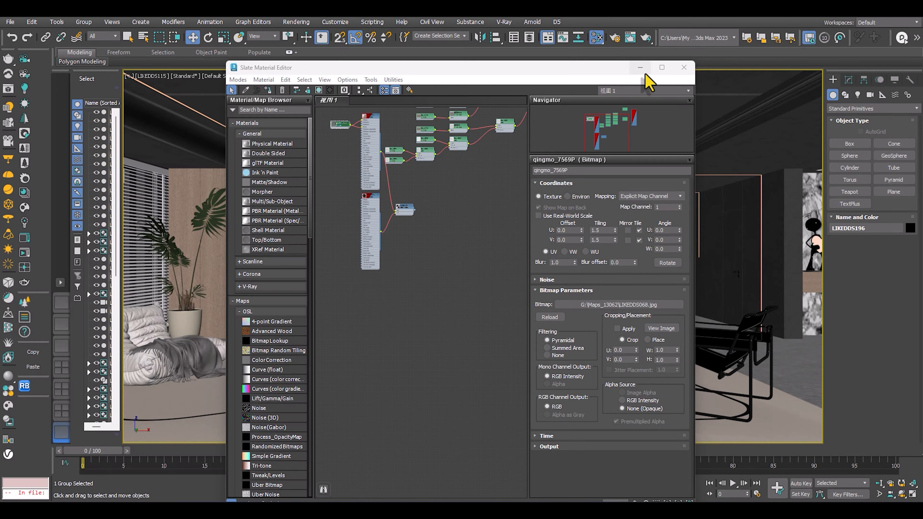
left_click(684, 68)
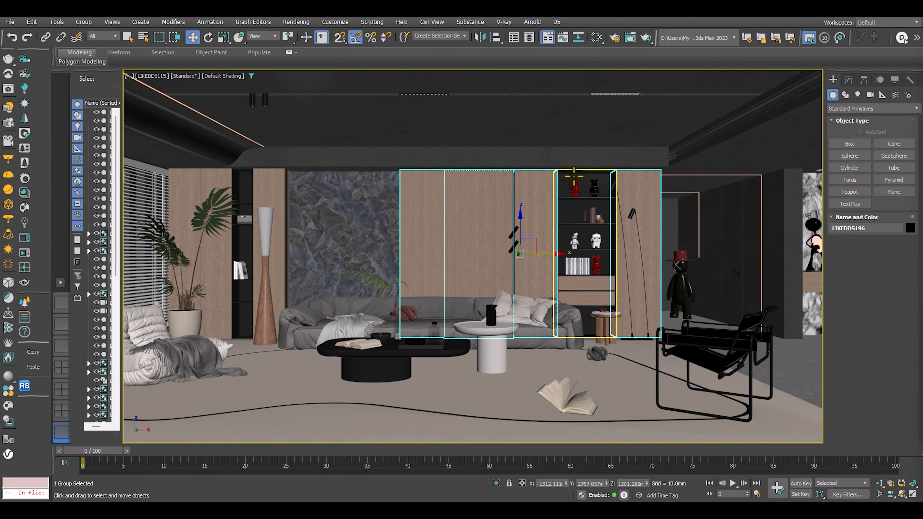
Maximize Asset Tracking, refresh it and check the path and status of every scene map
key("shift+t")
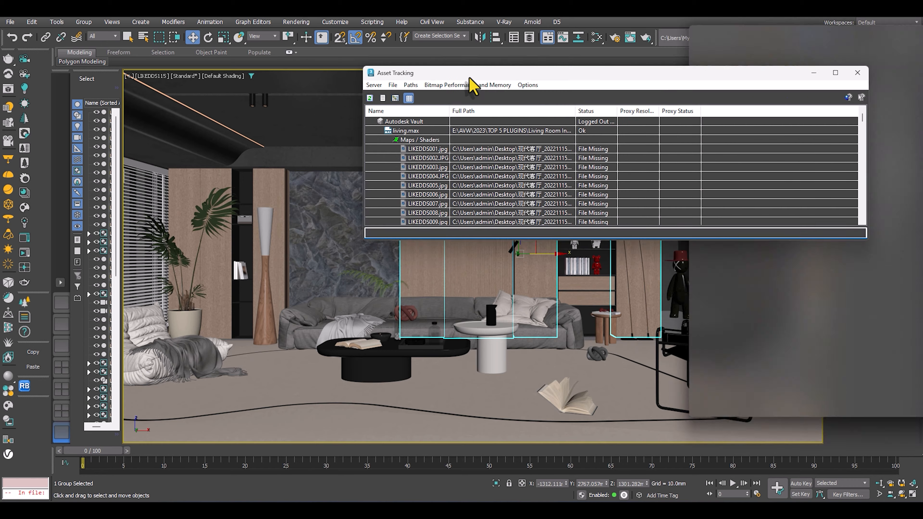
left_click_drag(469, 78, 313, 92)
scroll(487, 168, "down", 3)
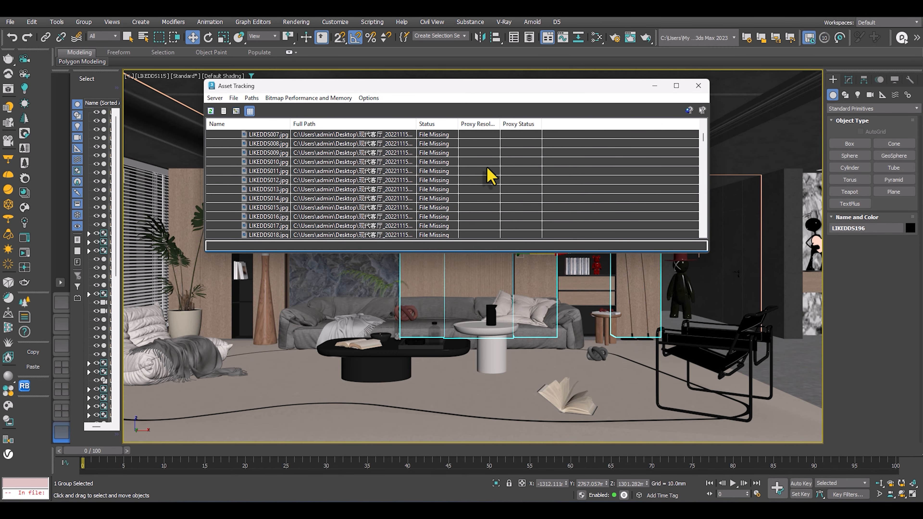
left_click(677, 86)
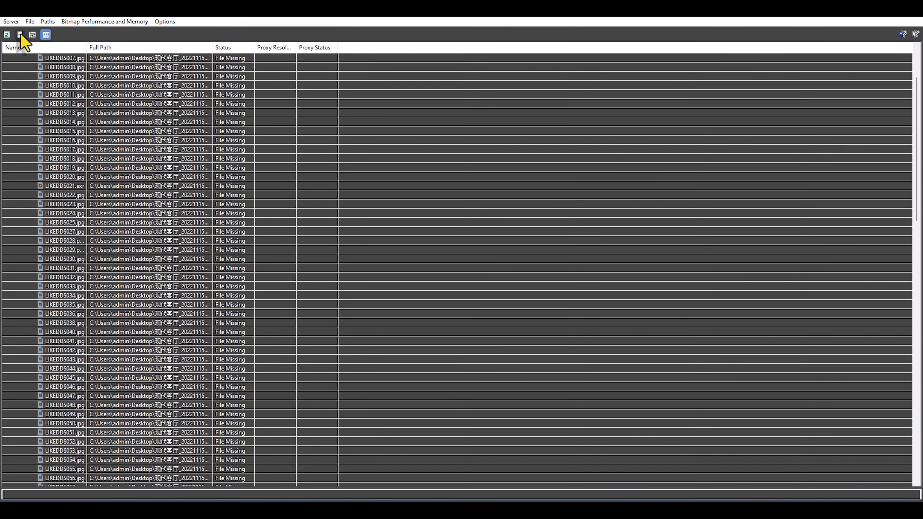
left_click(7, 34)
scroll(241, 303, "down", 20)
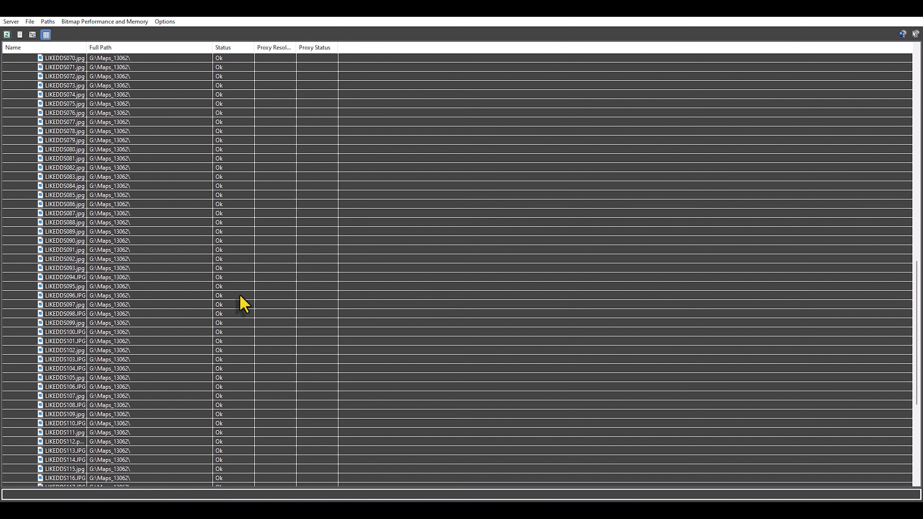
Close Asset Tracking and select the wood wall panels behind the sofa
left_click(914, 18)
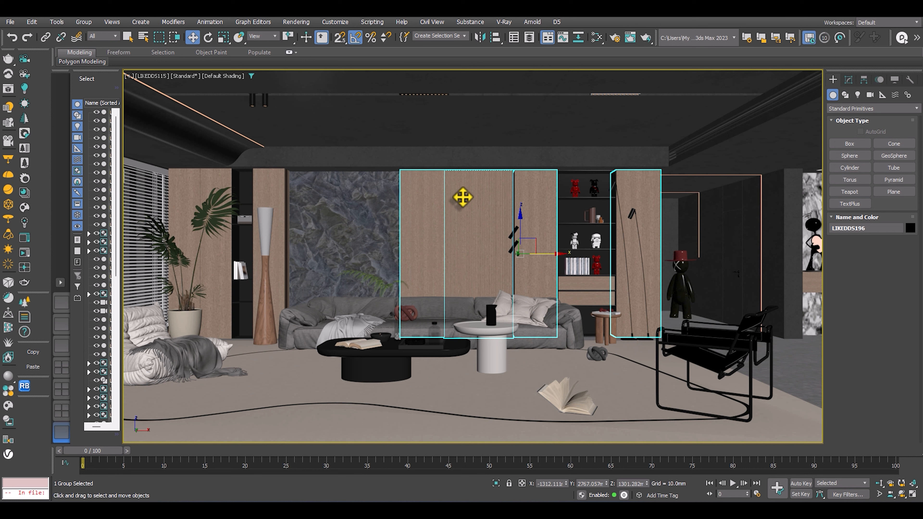
left_click(316, 296)
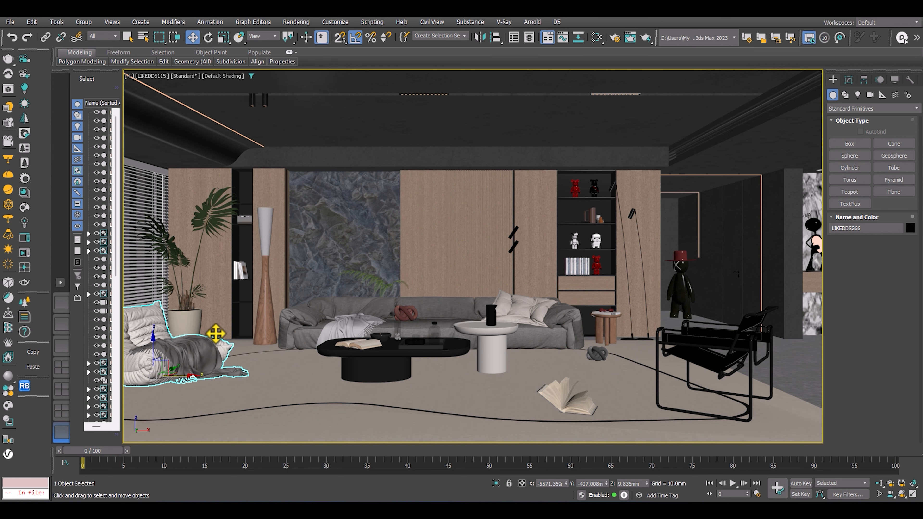
left_click(538, 296)
Hide the room's outer shell and the ceiling slab in the perspective view
key("alt+q")
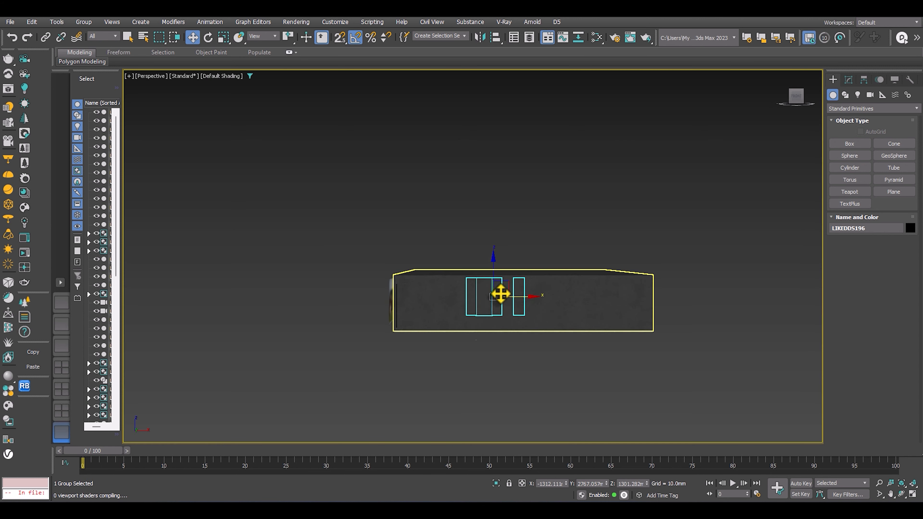
middle_click_drag(501, 294, 416, 324, "alt")
left_click(495, 274)
right_click(473, 273)
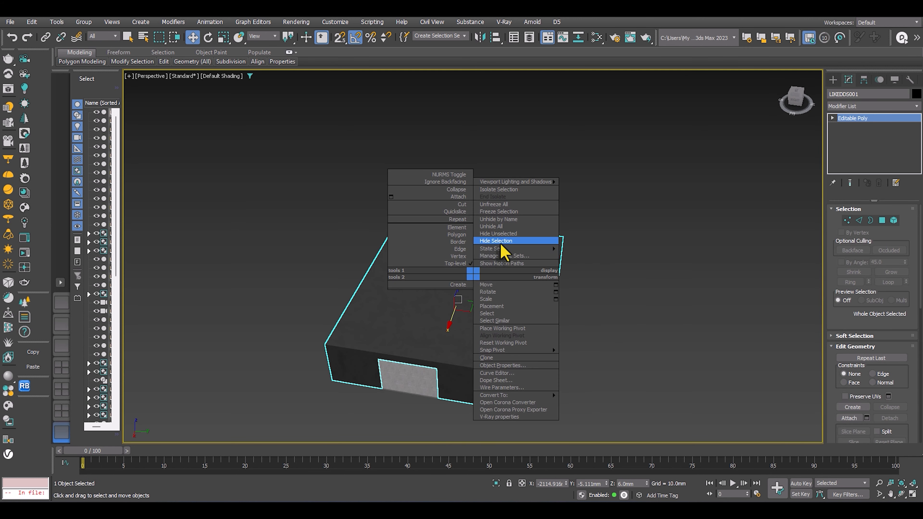
left_click(502, 244)
middle_click_drag(462, 280, 507, 308, "alt")
left_click(515, 314)
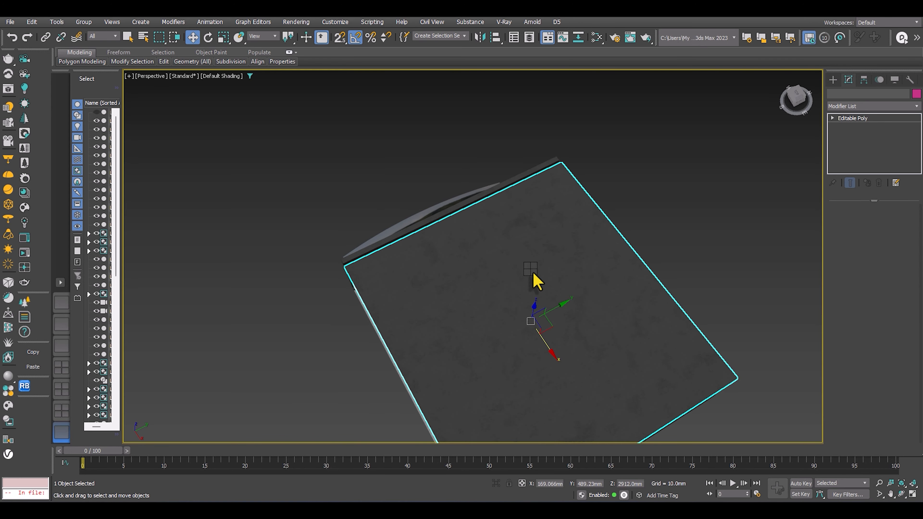
right_click(530, 270)
left_click(556, 237)
Inspect the textured interior in perspective, return to the LIKEDDS115 camera view and unhide all objects
middle_click_drag(498, 229, 513, 270, "alt")
scroll(558, 213, "up", 5)
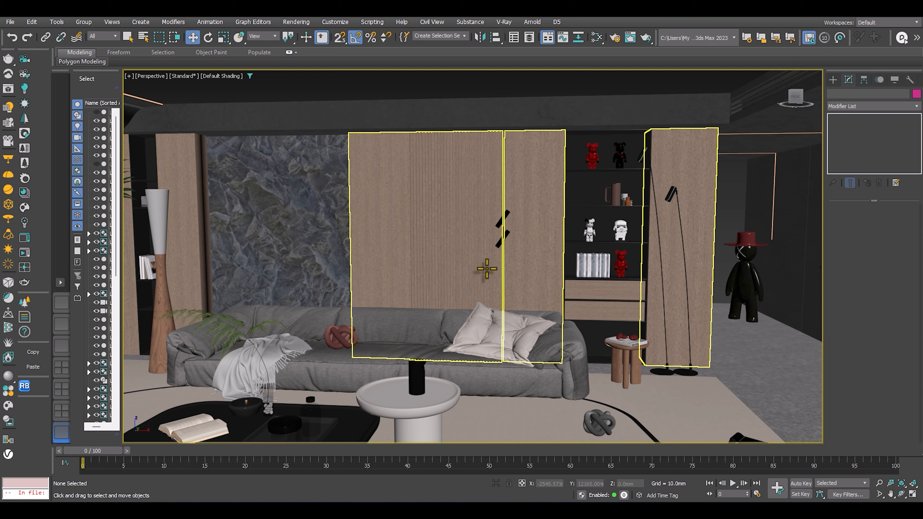
scroll(485, 270, "down", 10)
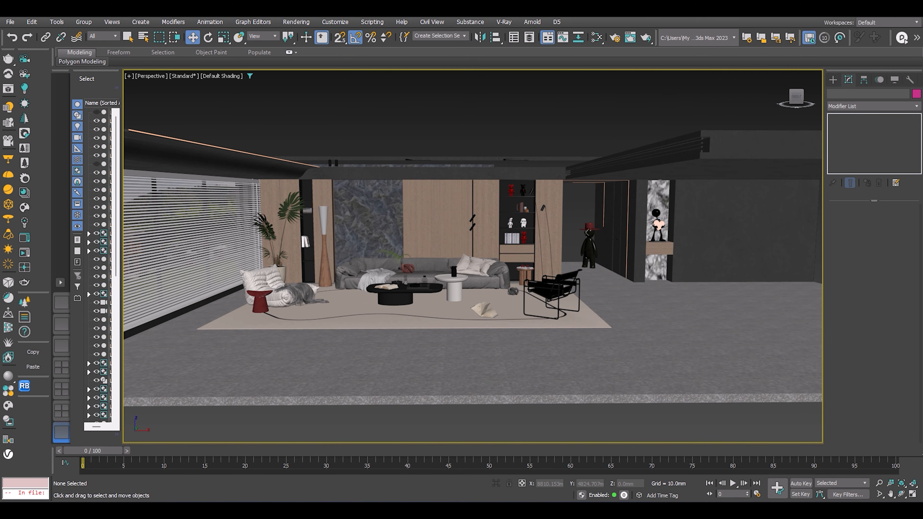
key("c")
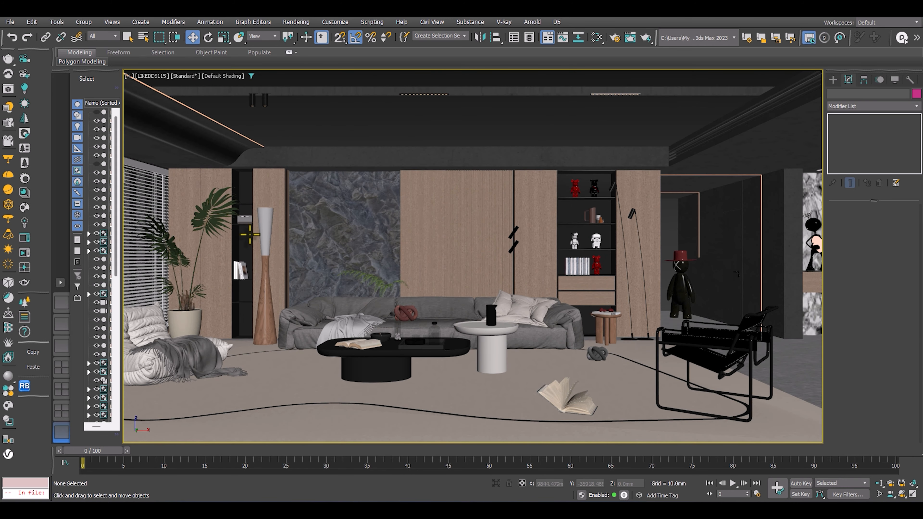
right_click(254, 208)
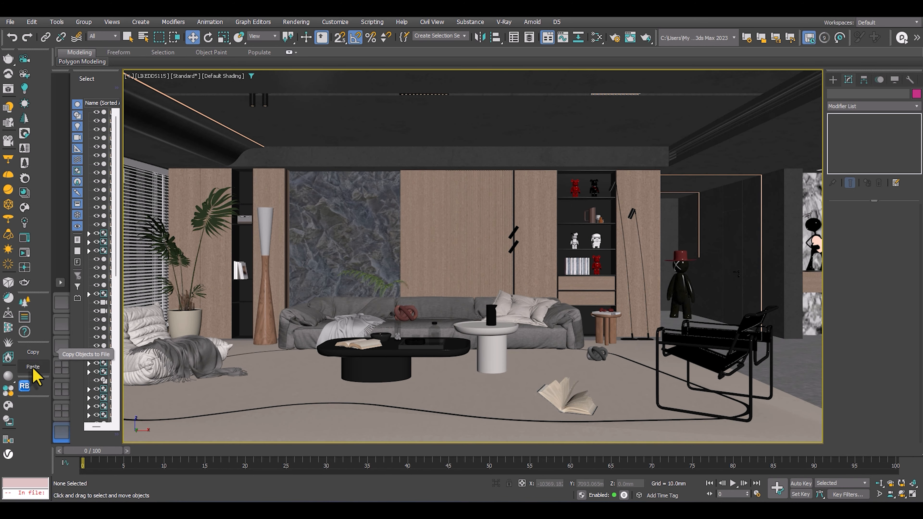
Open the Collect Asset script and browse for its collect directory up to the TOP 5 PLUGINS folder
left_click(24, 409)
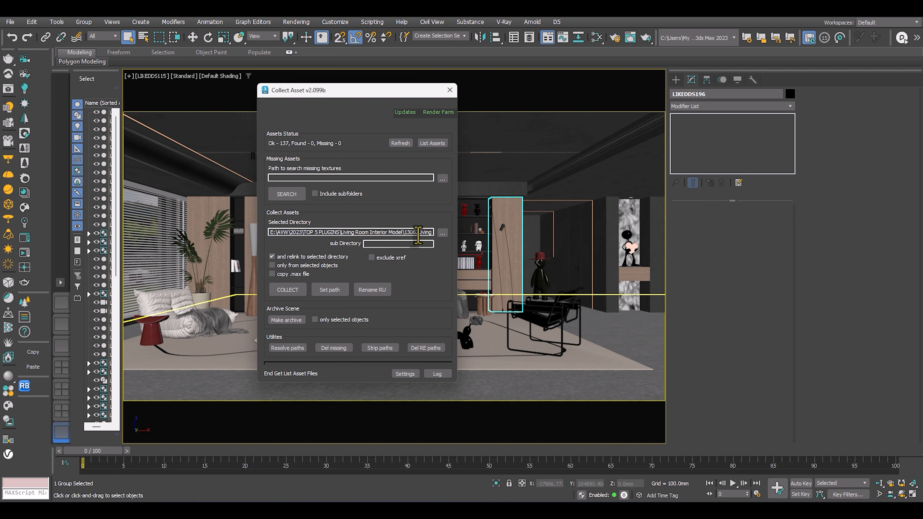
left_click(442, 234)
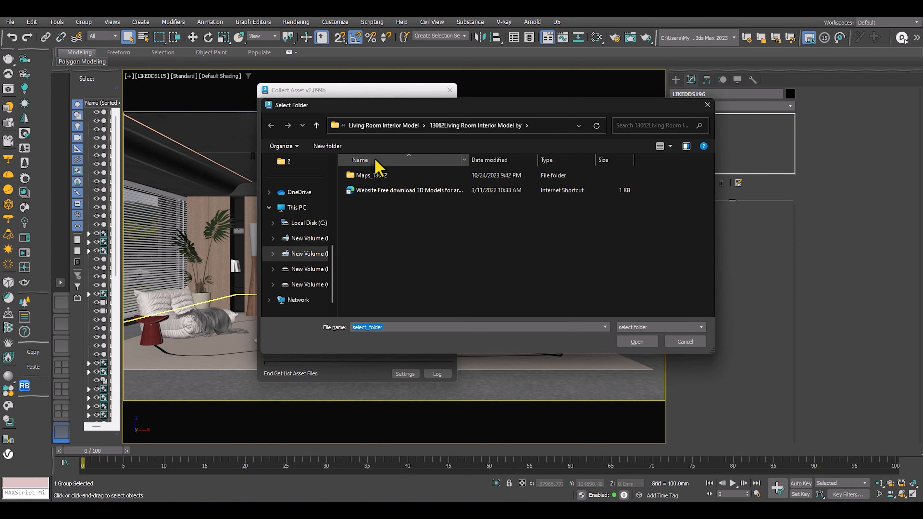
left_click(317, 126)
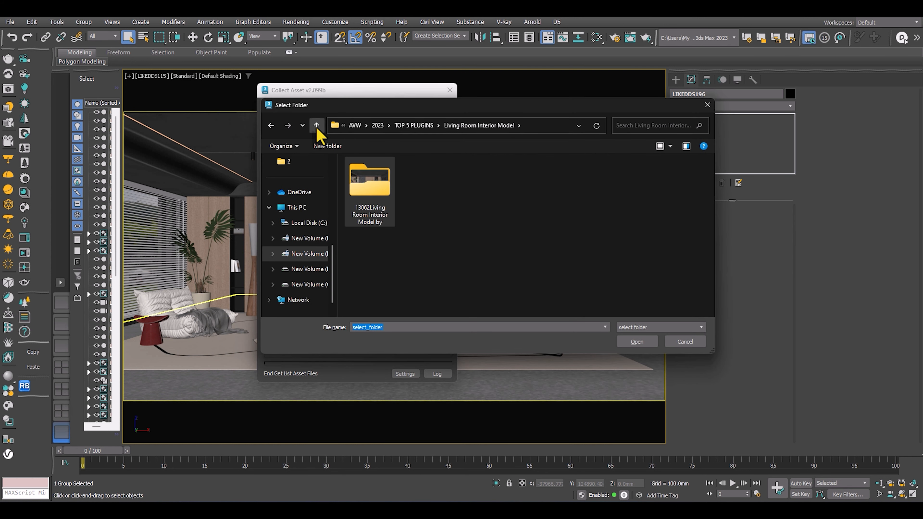
left_click(432, 195)
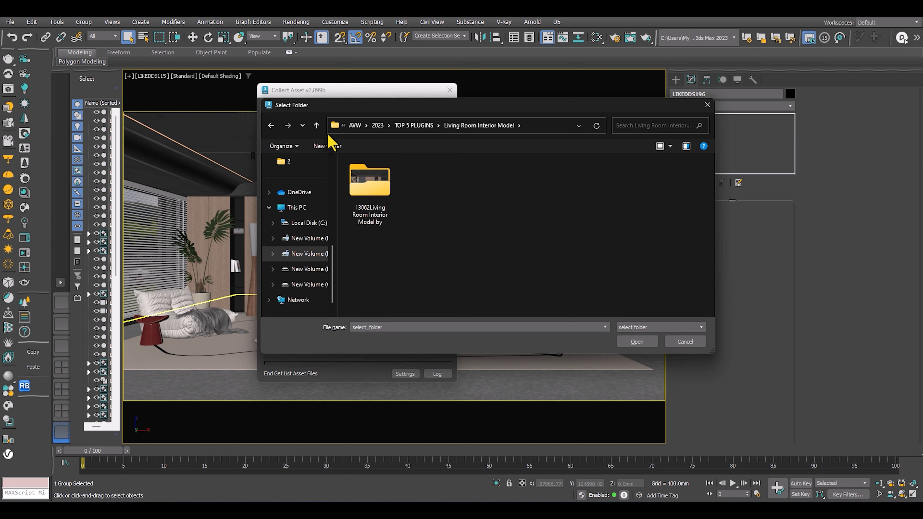
left_click(316, 125)
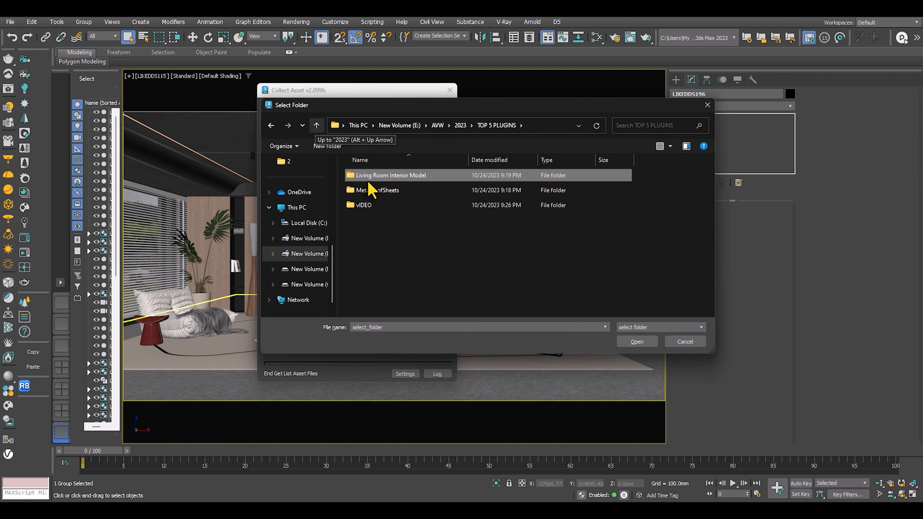
Create a folder named Maps Collect inside TOP 5 PLUGINS and open it
right_click(378, 241)
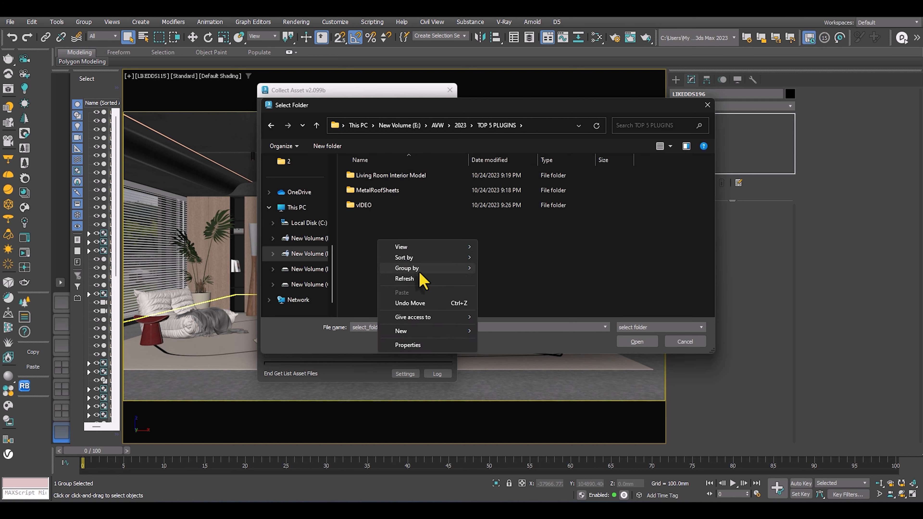
left_click(500, 332)
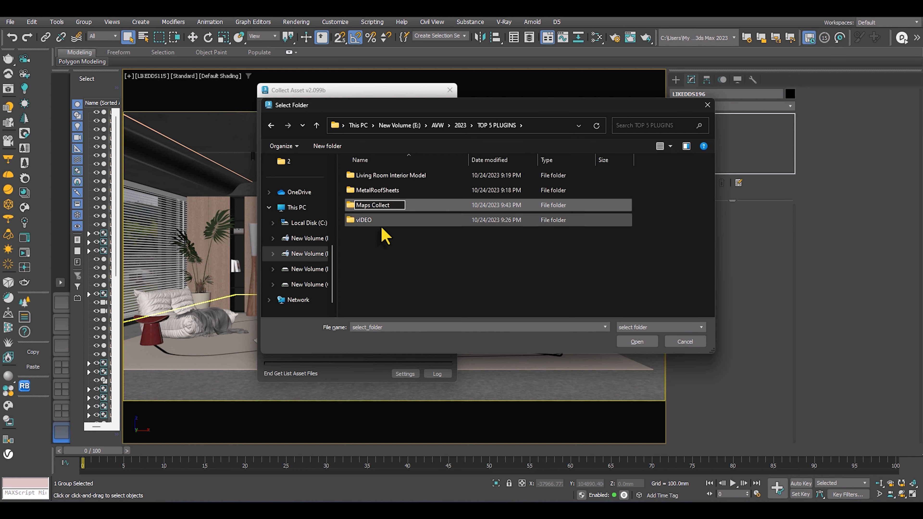
key("Return")
key("Return")
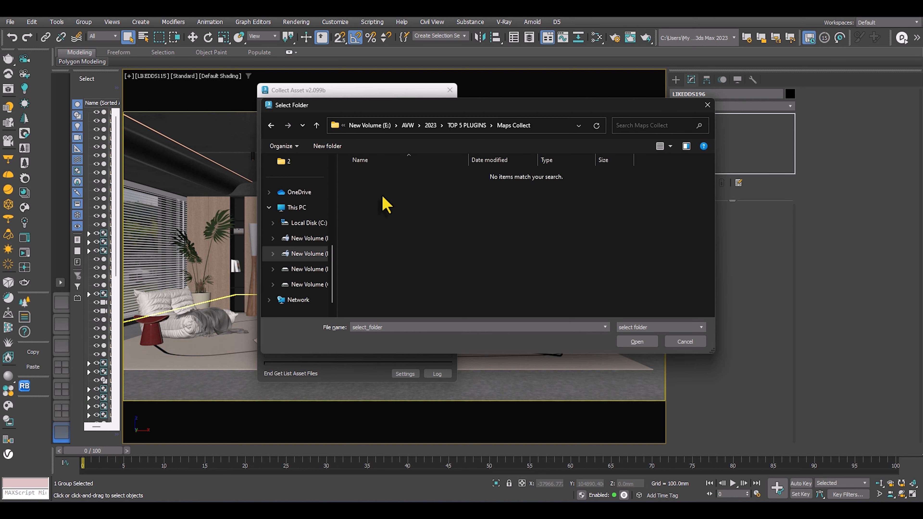
Use the Maps Collect folder as the collect directory, and collect and relink all of the scene's assets
left_click(563, 132)
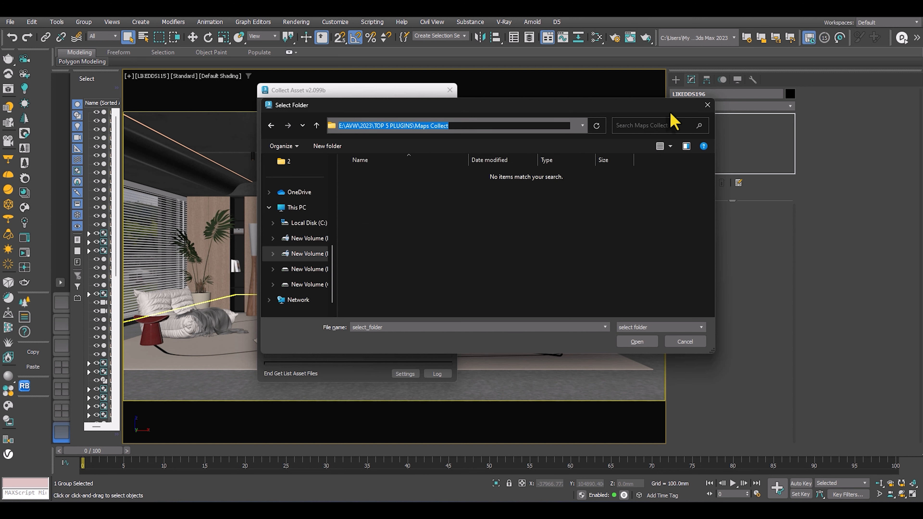
left_click(640, 342)
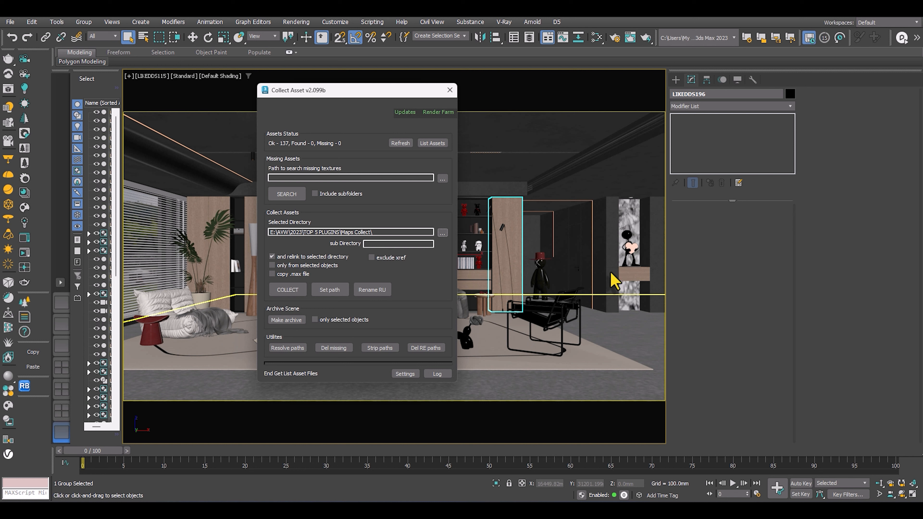
left_click(292, 295)
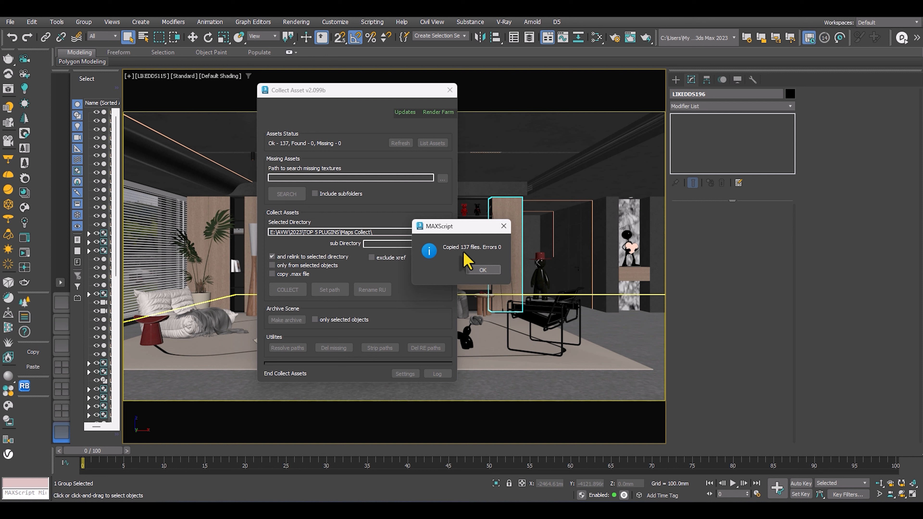
left_click(484, 270)
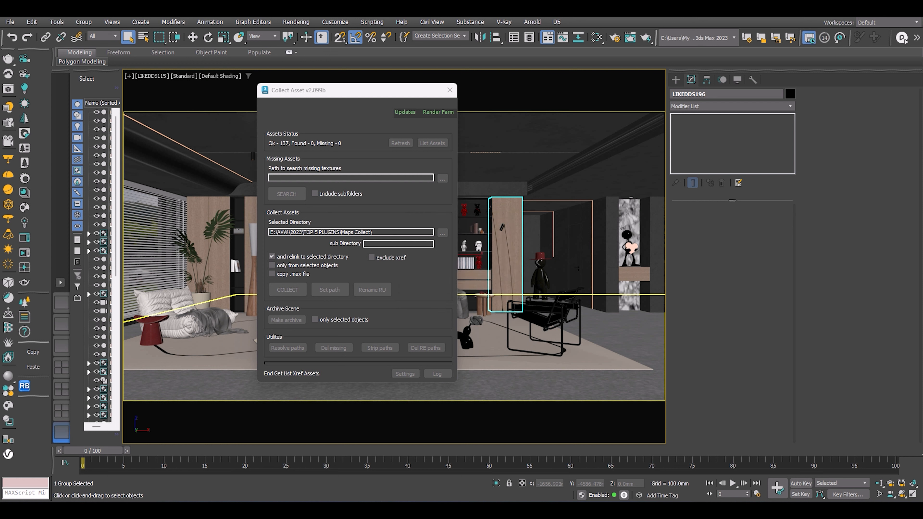
Switch to File Explorer and open the Maps Collect folder under TOP 5 PLUGINS
left_click(538, 511)
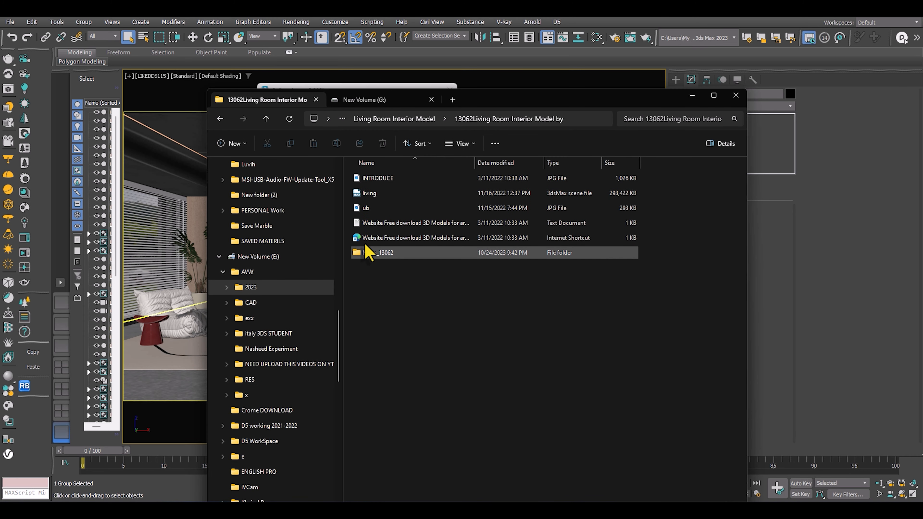
left_click(404, 304)
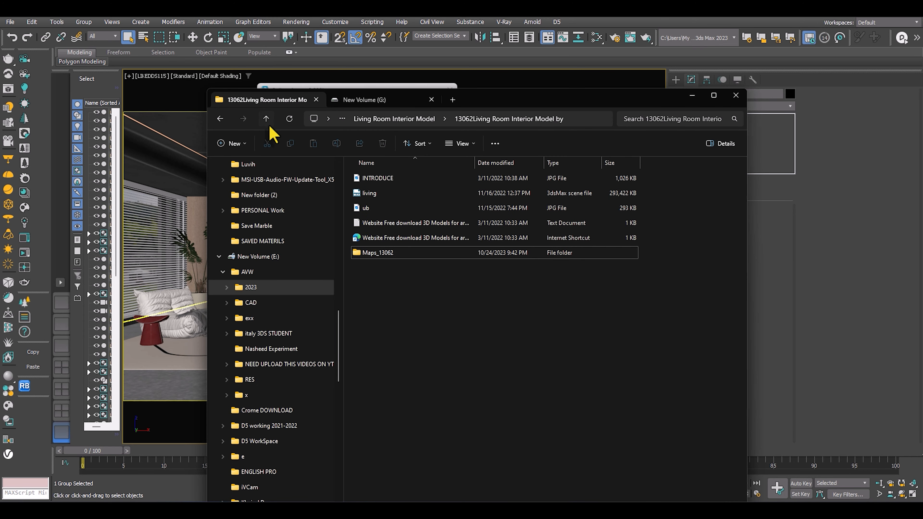
double_click(391, 253)
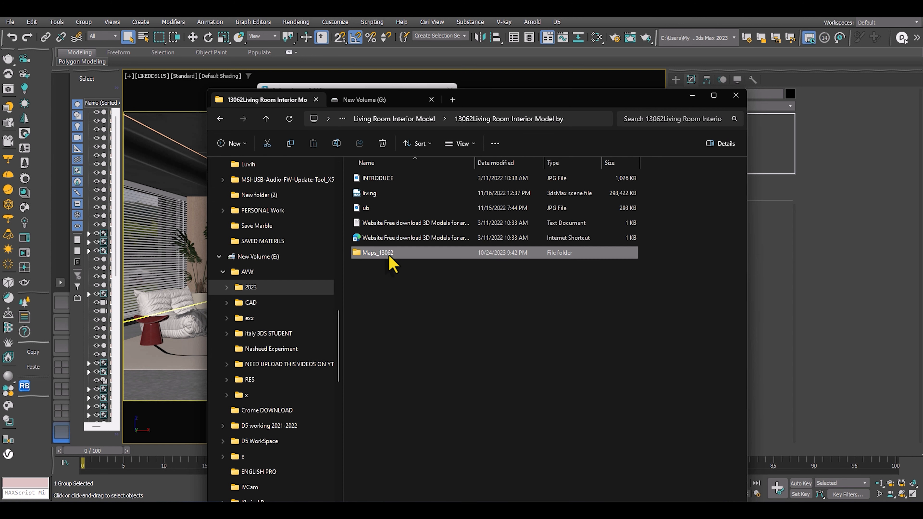
left_click(266, 119)
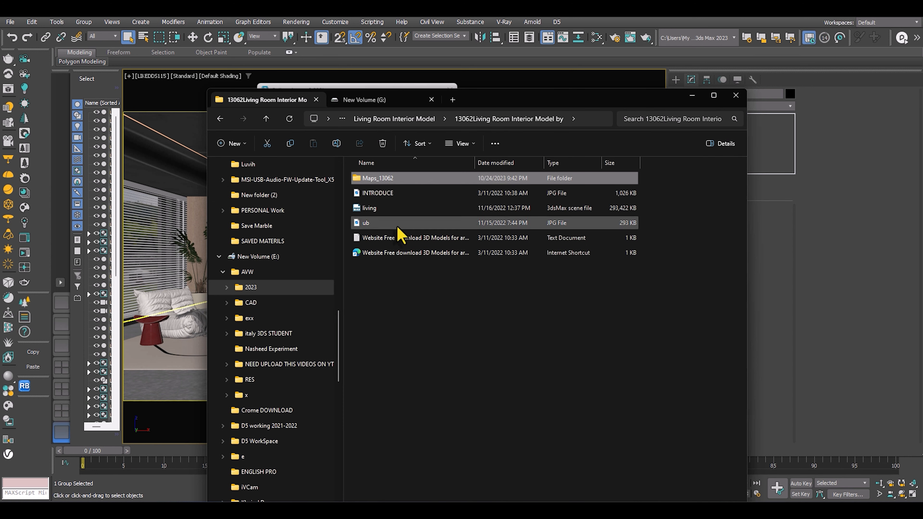
left_click(266, 119)
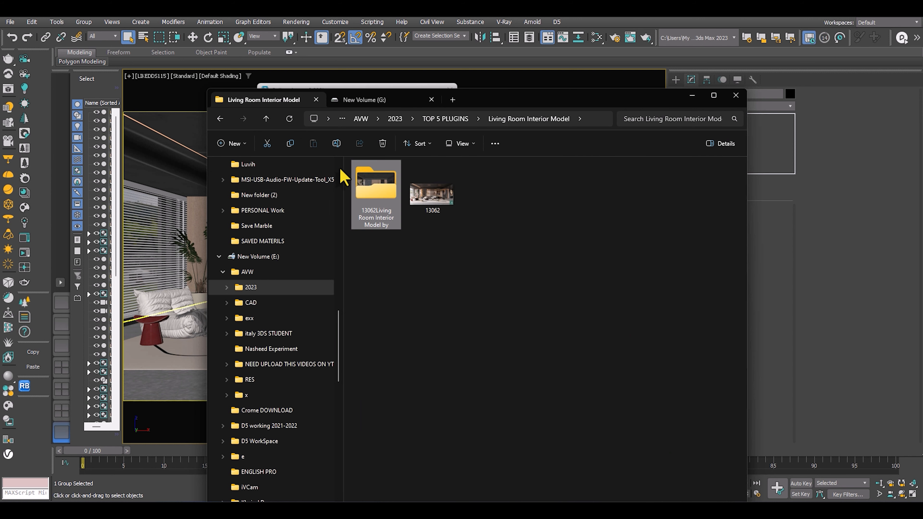
left_click(266, 118)
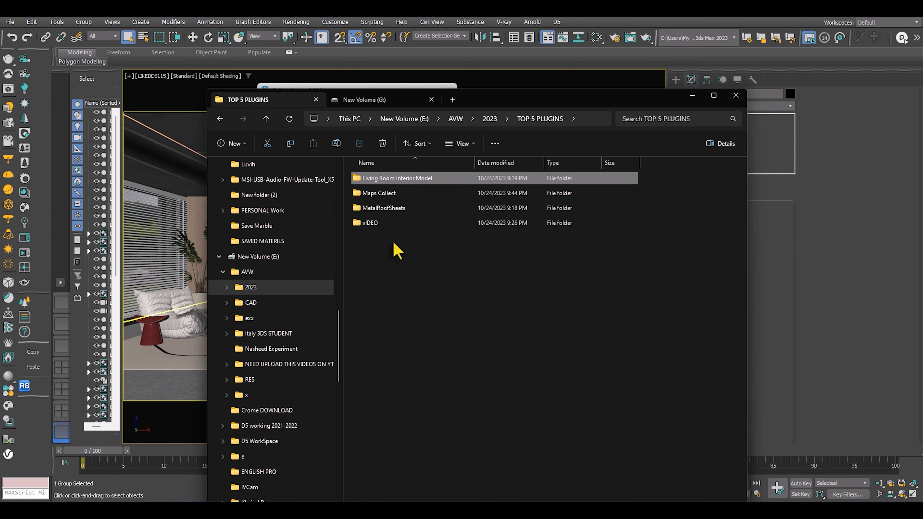
left_click(363, 222)
left_click(372, 193)
double_click(371, 192)
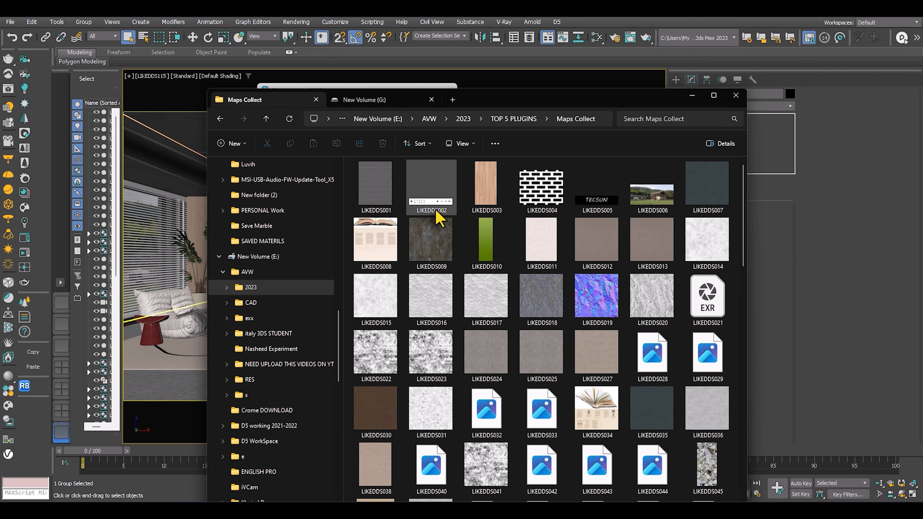
Look through the collected maps in the enlarged folder window, minimize it and close Collect Asset
scroll(439, 213, "down", 10)
left_click(713, 95)
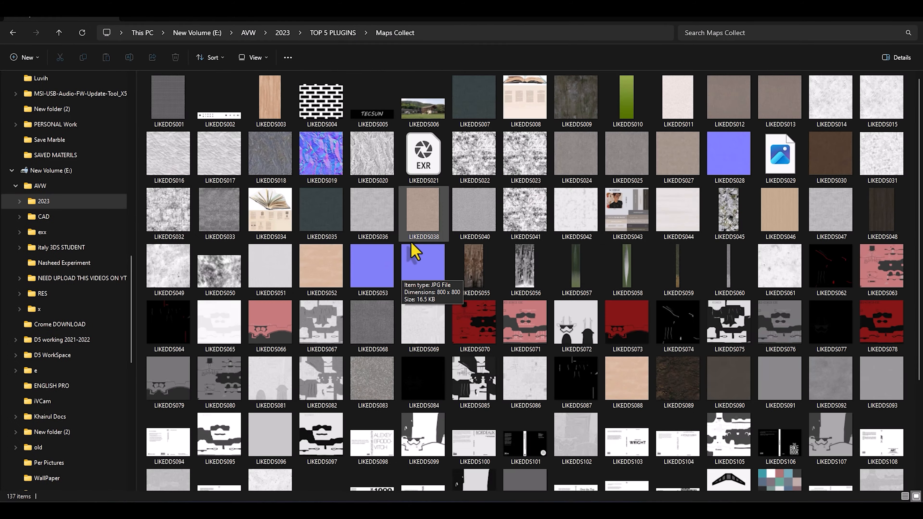
scroll(429, 316, "up", 4)
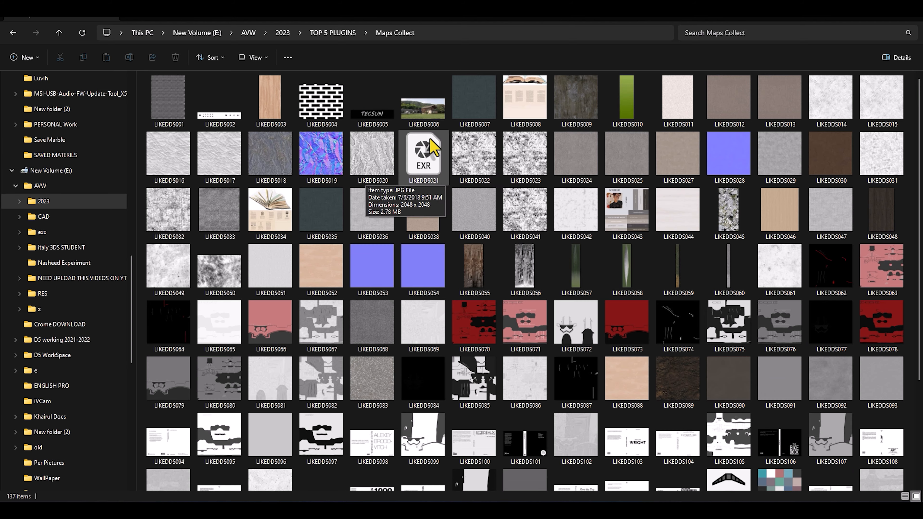
scroll(617, 347, "down", 3)
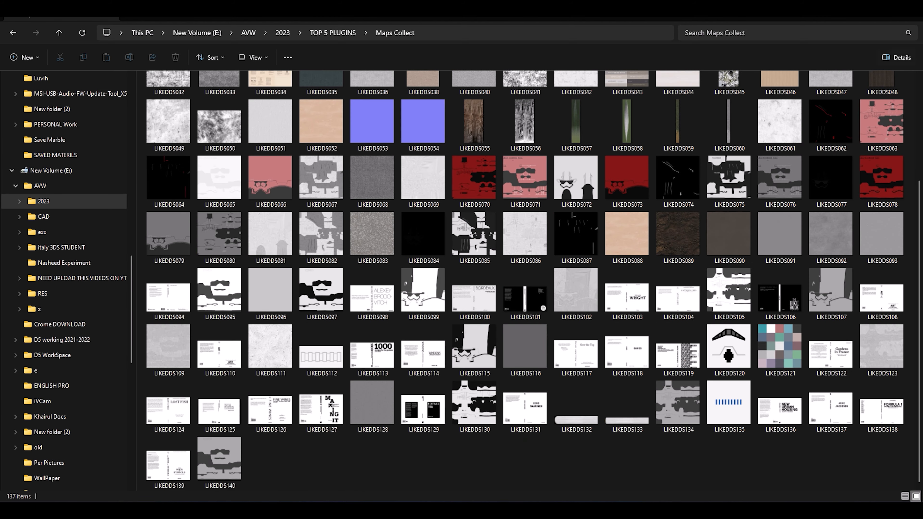
scroll(804, 139, "up", 3)
left_click(870, 16)
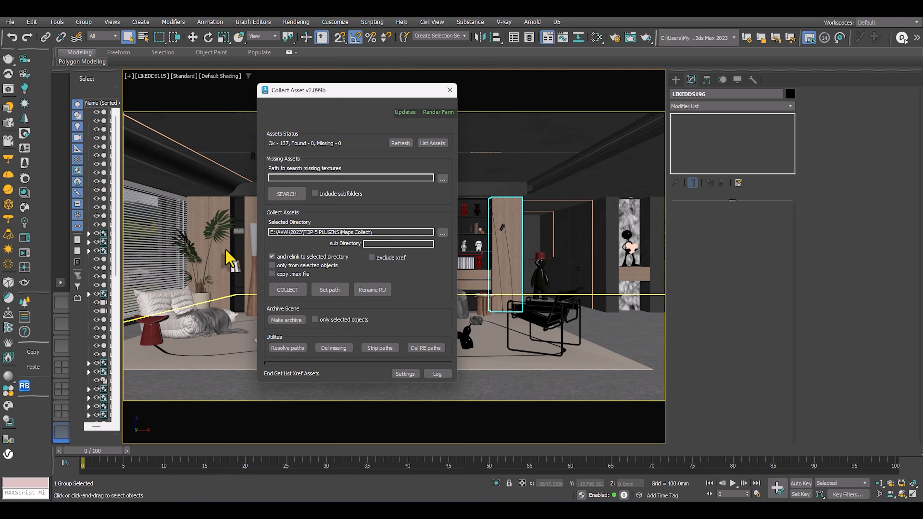
left_click(450, 91)
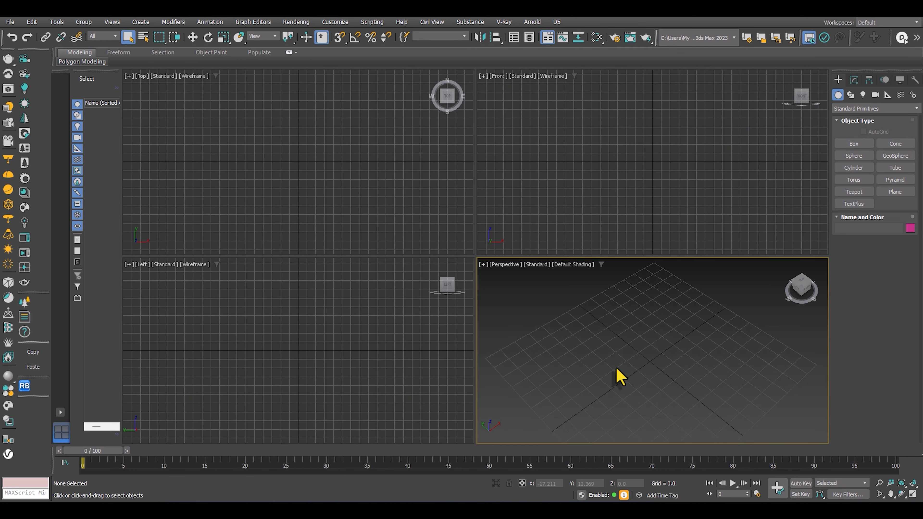
left_click(857, 81)
left_click(839, 80)
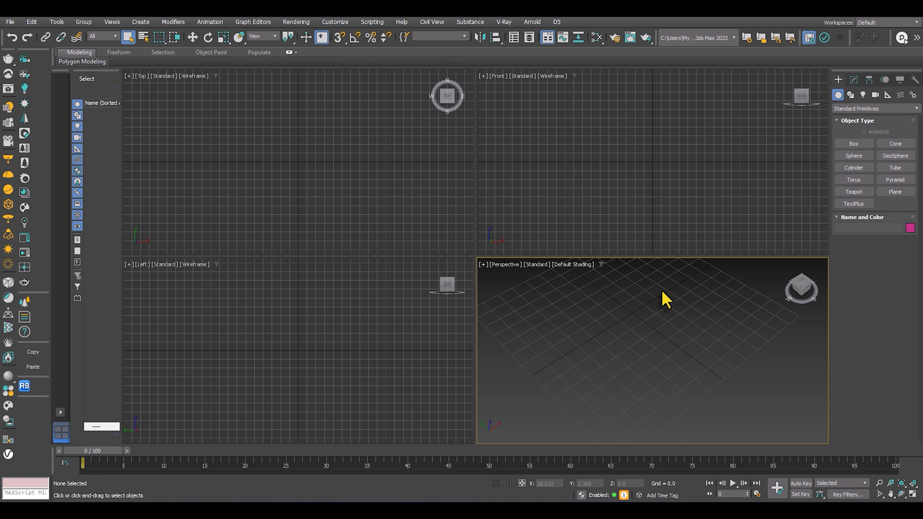
Switch to the MetalRoofSheets folder and merge the AvizStudioTools_SmartObject_SimpleRoo… scene file into the empty 3ds Max scene
key("alt+Tab")
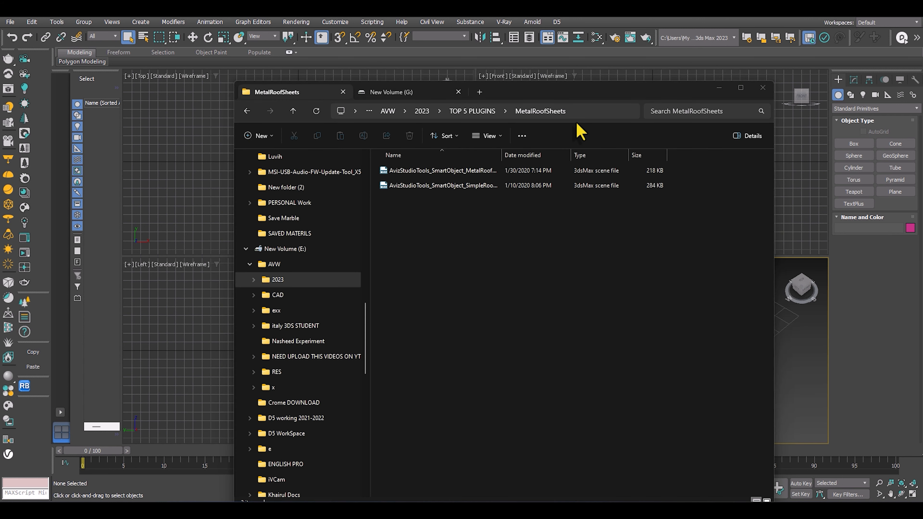
left_click_drag(569, 97, 533, 89)
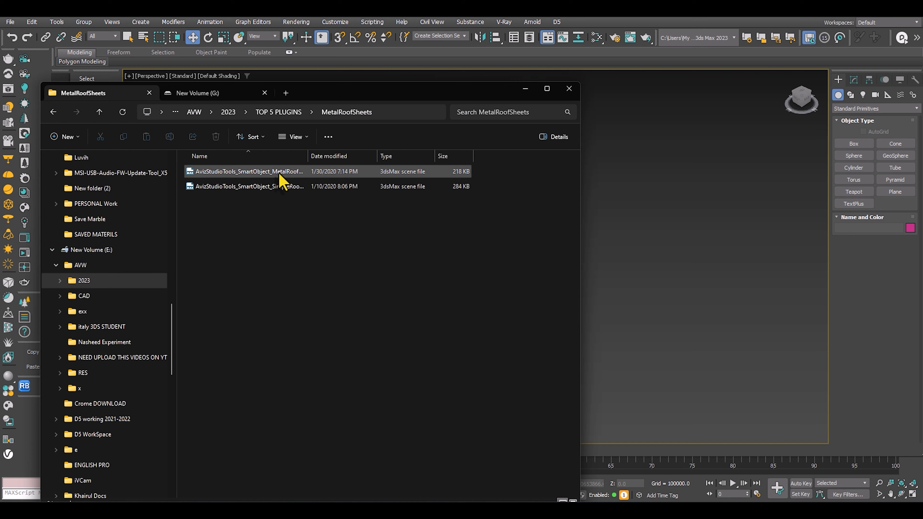
left_click_drag(251, 186, 660, 251)
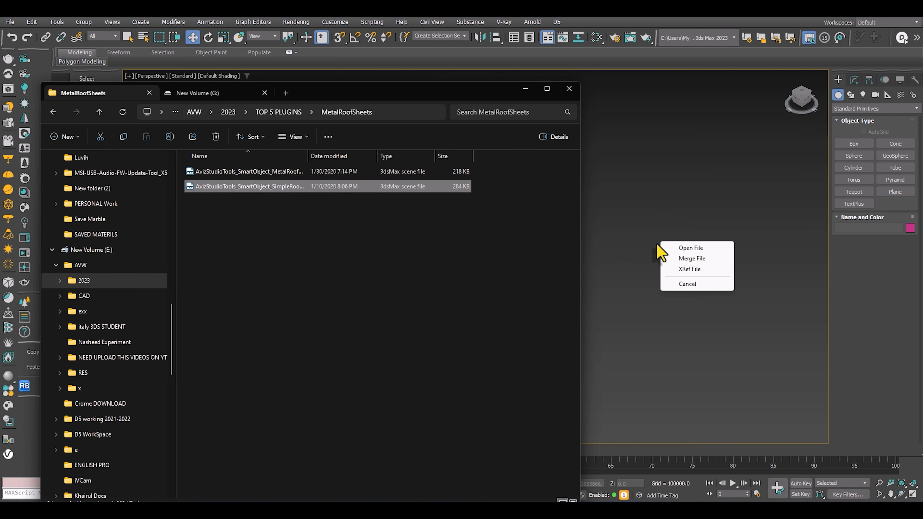
left_click(687, 257)
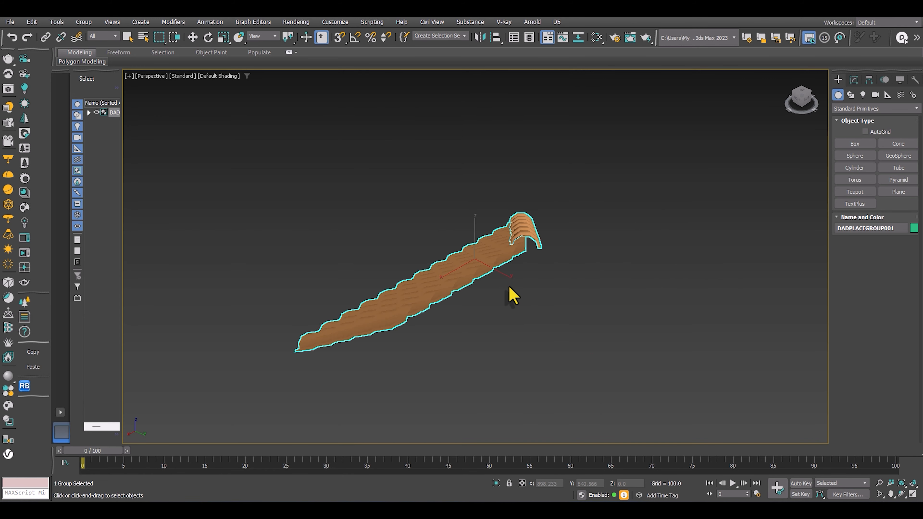
middle_click_drag(513, 296, 509, 271, "alt")
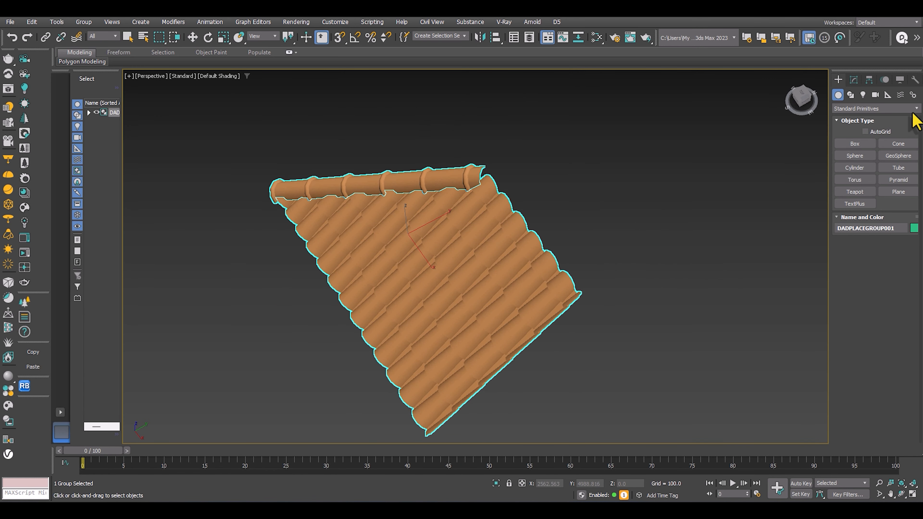
Create a pyramid beside the roof tiles, about 1983 wide, 2150 deep and 1293 high
left_click(854, 79)
left_click(838, 80)
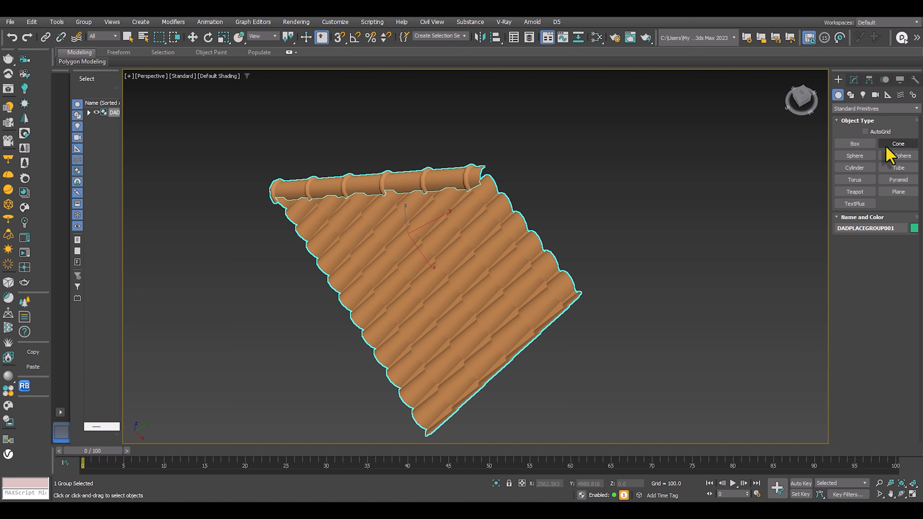
left_click(898, 181)
middle_click_drag(714, 235, 524, 237)
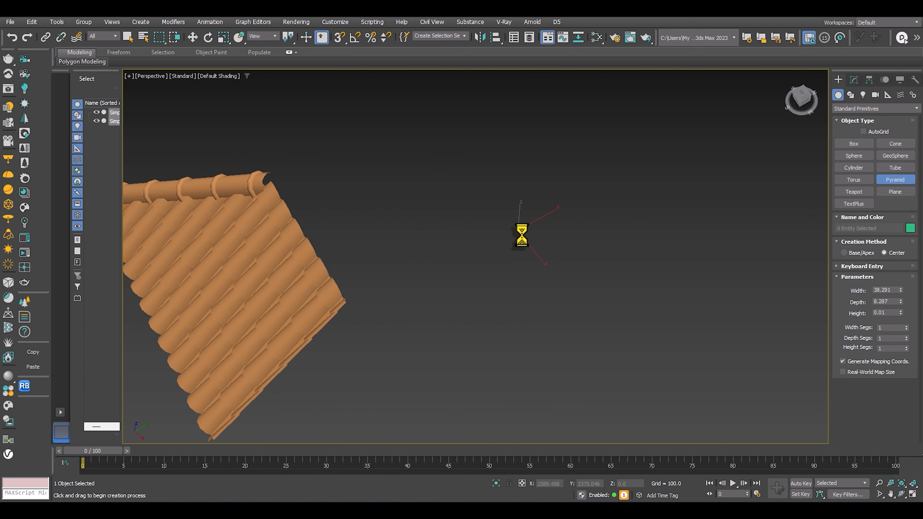
left_click_drag(523, 237, 472, 469)
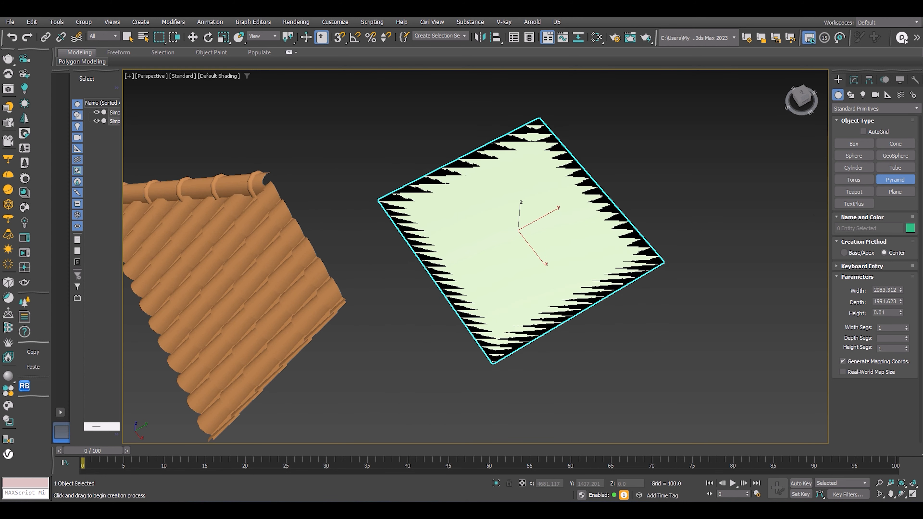
left_click(471, 403)
middle_click_drag(487, 371, 453, 320, "alt")
key("w")
middle_click_drag(495, 292, 539, 293, "alt")
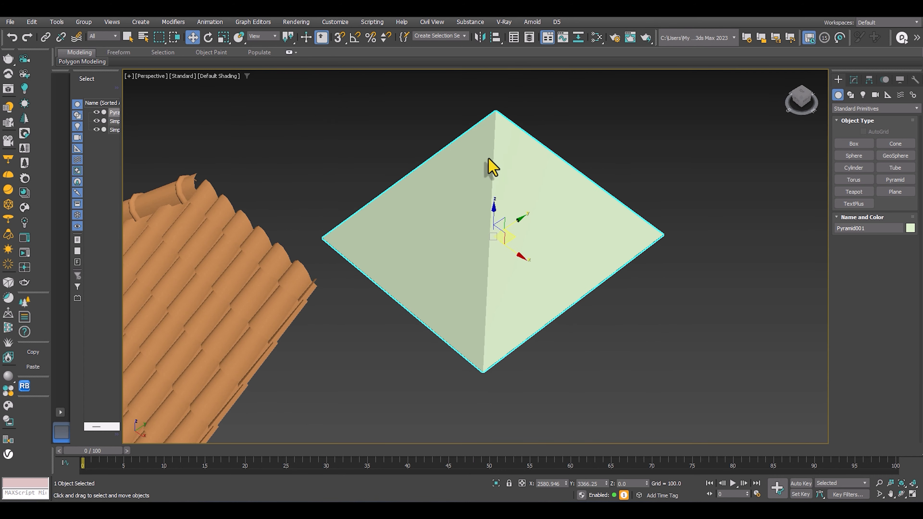
Inspect the merged roof tile pieces and show the mesh properties of SimpleRoofTiles_HipRidge_001
scroll(525, 268, "down", 3)
scroll(336, 295, "up", 3)
left_click(403, 260)
middle_click_drag(336, 295, 446, 139)
middle_click_drag(383, 227, 408, 99, "alt")
middle_click_drag(433, 264, 568, 232, "alt")
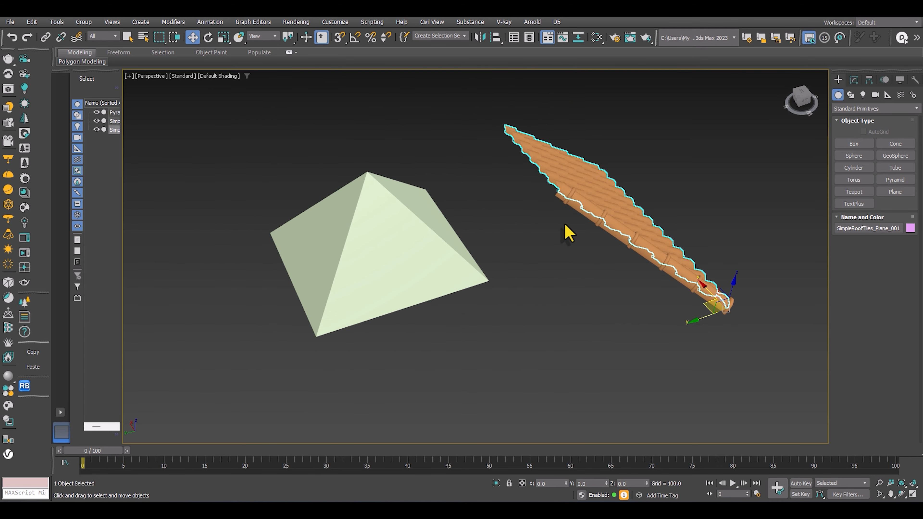
middle_click_drag(595, 271, 573, 319, "alt")
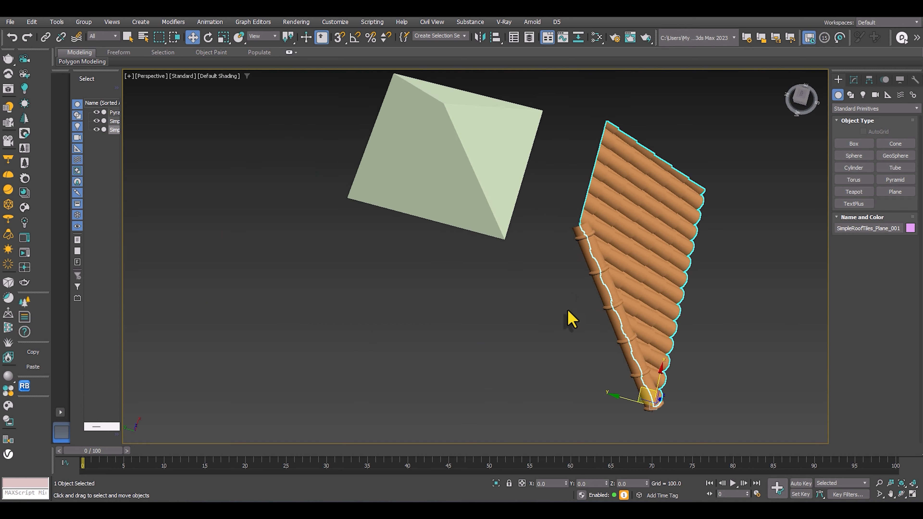
left_click(603, 268)
middle_click_drag(604, 268, 553, 256, "alt")
left_click(853, 80)
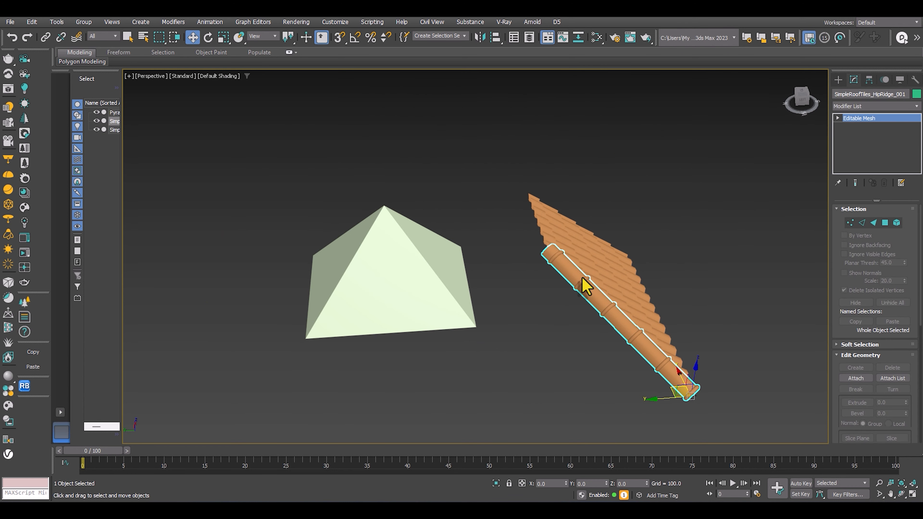
Build hip ridge tiles along the pyramid's four sloping edges from the selected ridge object with Build New From Edge
middle_click_drag(633, 283, 570, 186)
middle_click_drag(570, 186, 574, 237, "alt")
left_click_drag(840, 285, 839, 280)
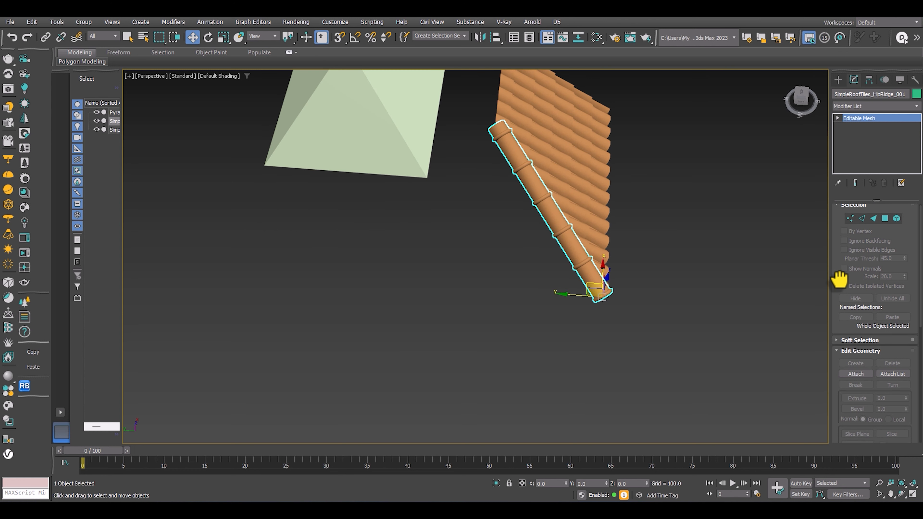
scroll(839, 280, "down", 8)
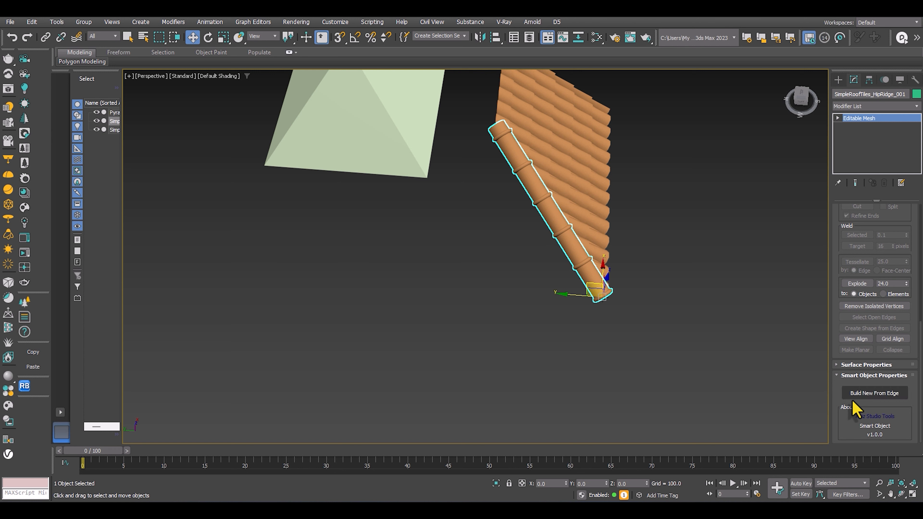
left_click(867, 395)
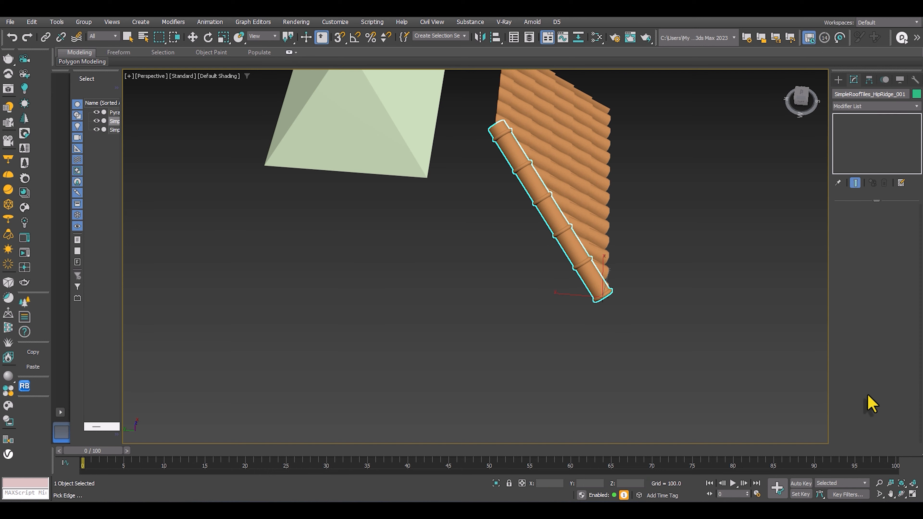
middle_click_drag(410, 360, 421, 430)
left_click(387, 162)
middle_click_drag(390, 169, 382, 260, "alt")
left_click(553, 173)
middle_click_drag(552, 173, 493, 180, "alt")
middle_click_drag(625, 242, 521, 256, "alt")
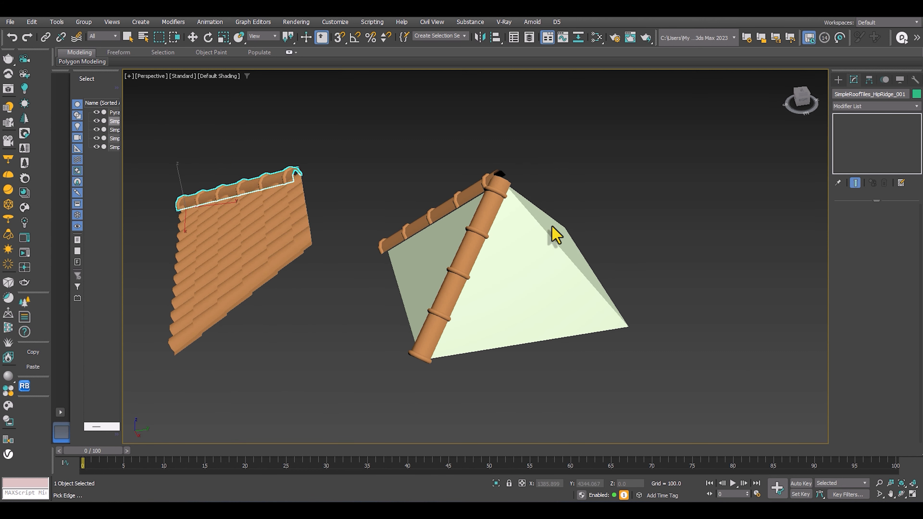
middle_click_drag(511, 216, 518, 256, "alt")
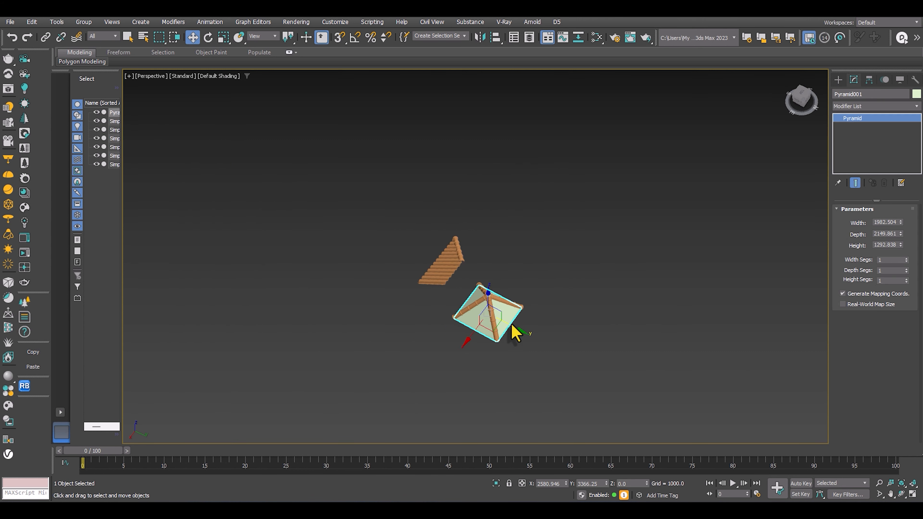
Scale the pyramid up and move it away from the ridge tiles
scroll(516, 334, "up", 5)
left_click_drag(491, 317, 519, 214)
middle_click_drag(515, 224, 478, 202)
scroll(493, 219, "down", 6)
key("w")
left_click_drag(504, 250, 543, 267)
middle_click_drag(544, 266, 511, 240, "alt")
Delete the four hip ridges left at the pyramid's former position
left_click(480, 273)
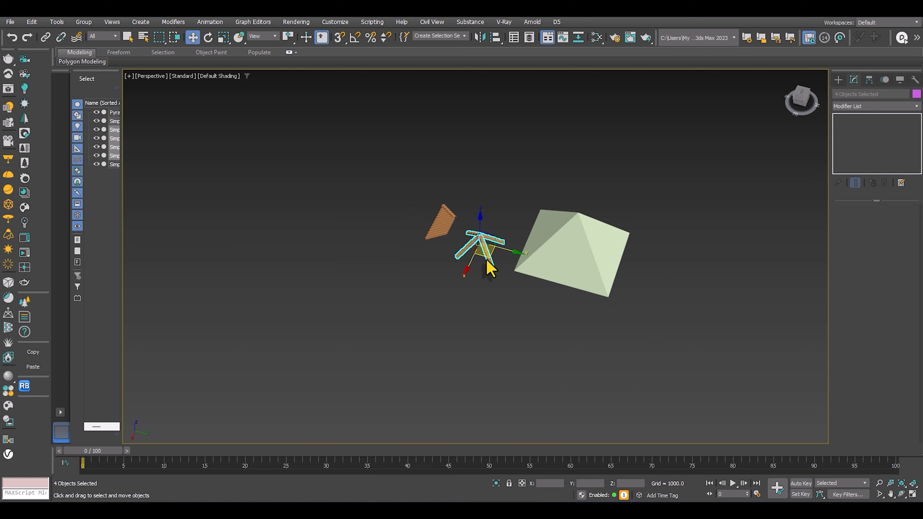
key("Delete")
left_click(560, 247)
Use Build New From Edge on SimpleRoofTiles_HipRidge_001 to place ridge tiles on the enlarged pyramid's four sloping edges
middle_click_drag(567, 249, 443, 252, "alt")
scroll(470, 242, "up", 5)
left_click(472, 240)
left_click(443, 252)
middle_click_drag(598, 251, 523, 261)
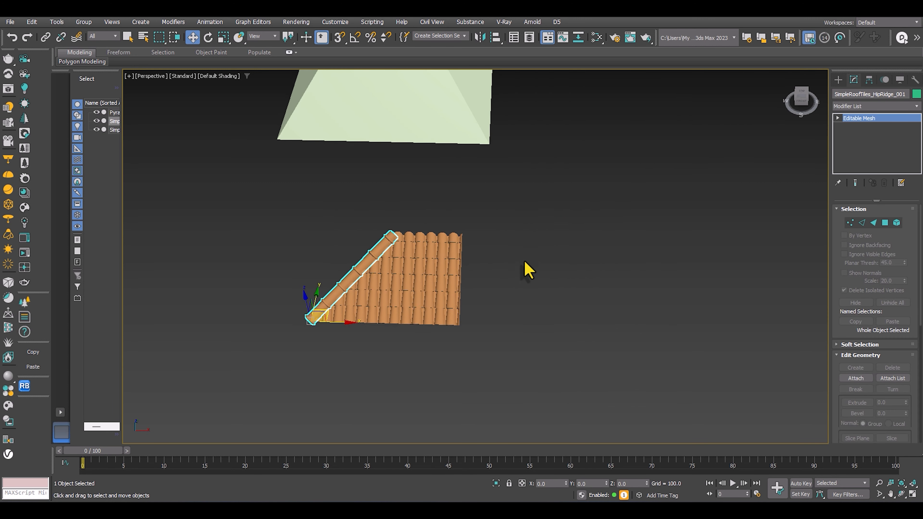
left_click_drag(840, 320, 826, 22)
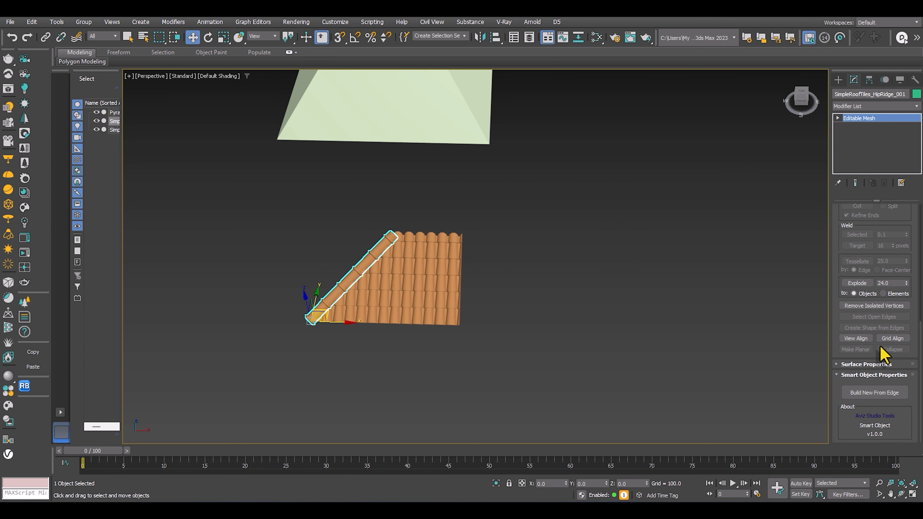
left_click(864, 393)
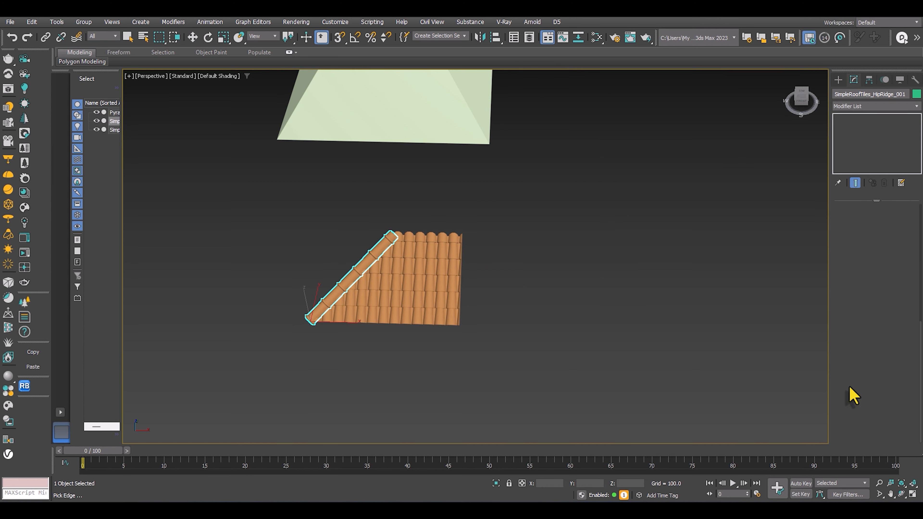
middle_click_drag(600, 251, 630, 239, "alt")
left_click(558, 185)
scroll(582, 204, "down", 4)
left_click(632, 238)
left_click(575, 186)
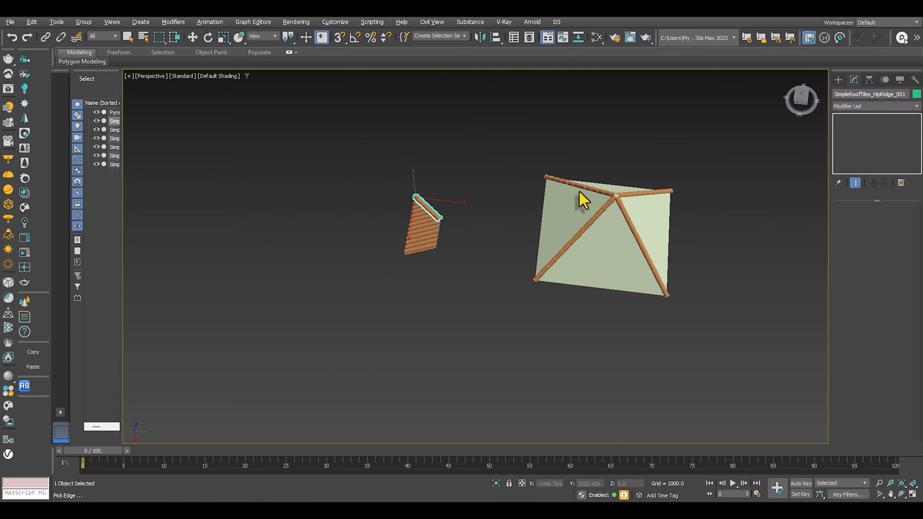
Examine the ridge tiles along the enlarged pyramid's edges, and end the edge picking
middle_click_drag(577, 192, 598, 200, "alt")
key("z")
scroll(643, 237, "down", 5)
middle_click_drag(589, 238, 549, 302, "alt")
scroll(596, 233, "up", 4)
scroll(581, 285, "down", 2)
middle_click_drag(549, 301, 532, 260)
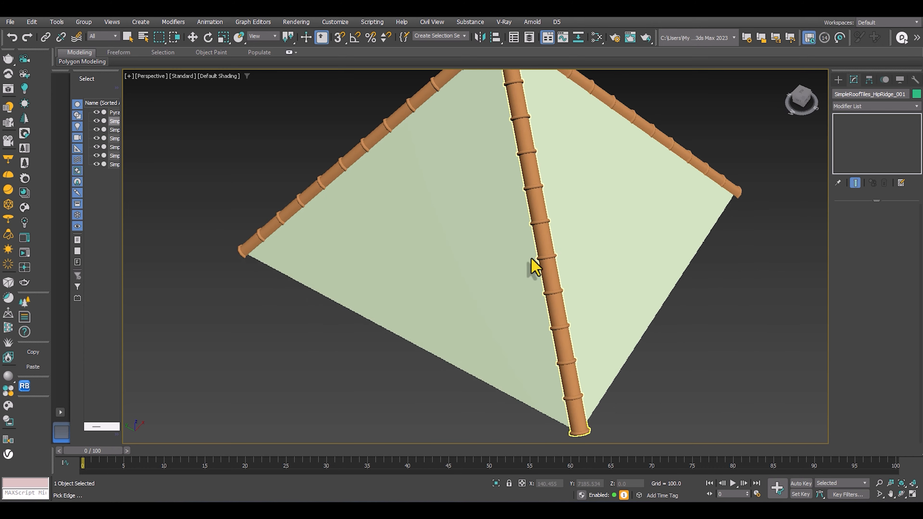
scroll(531, 260, "down", 5)
middle_click_drag(598, 281, 542, 265)
right_click(676, 288)
Use Build New From Polygon on SimpleRoofTiles_Plane_001 to cover the pyramid's four sloping faces with roof tiles
middle_click_drag(676, 287, 644, 255)
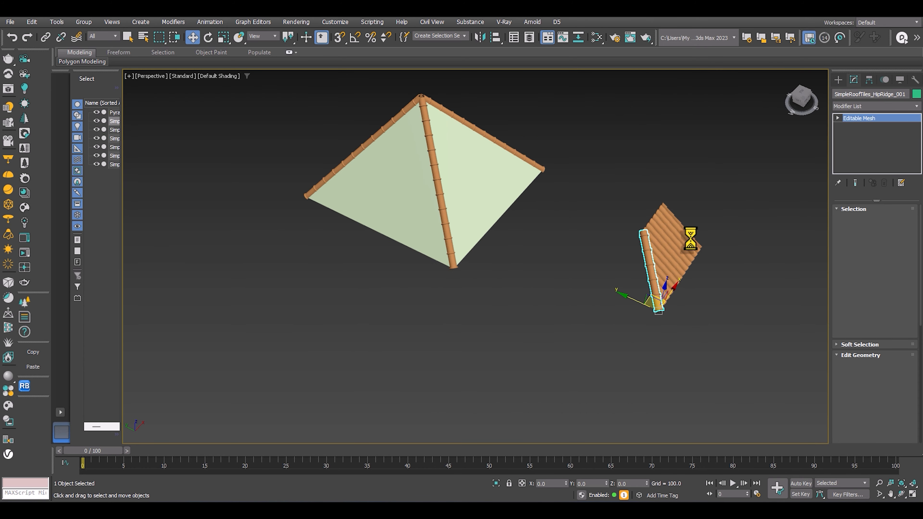
left_click(682, 234)
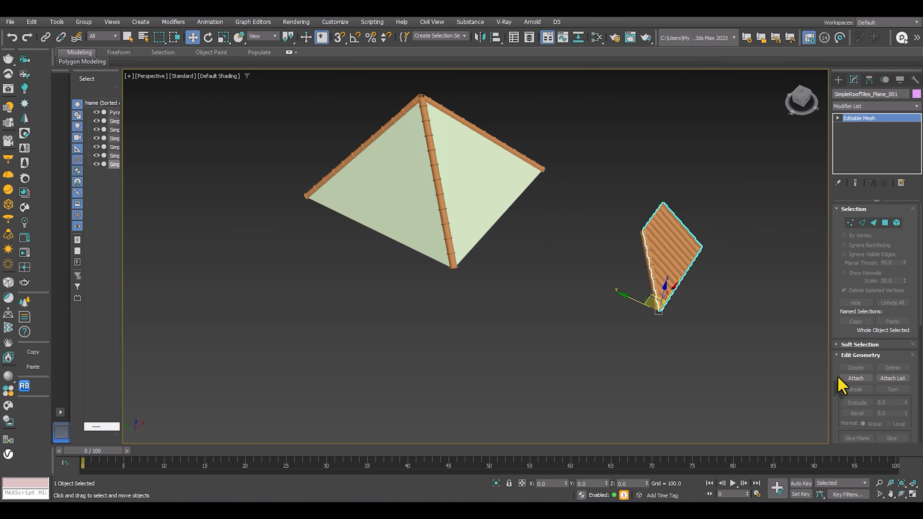
scroll(840, 381, "down", 5)
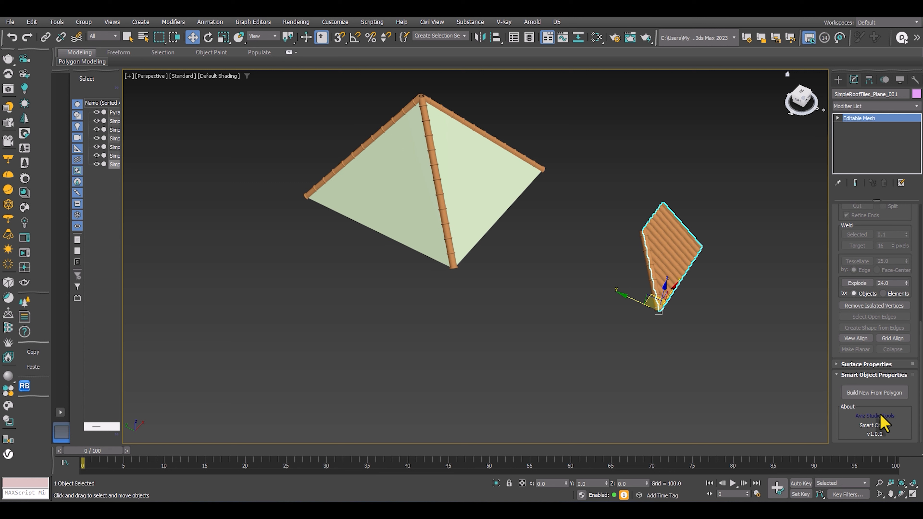
left_click(865, 395)
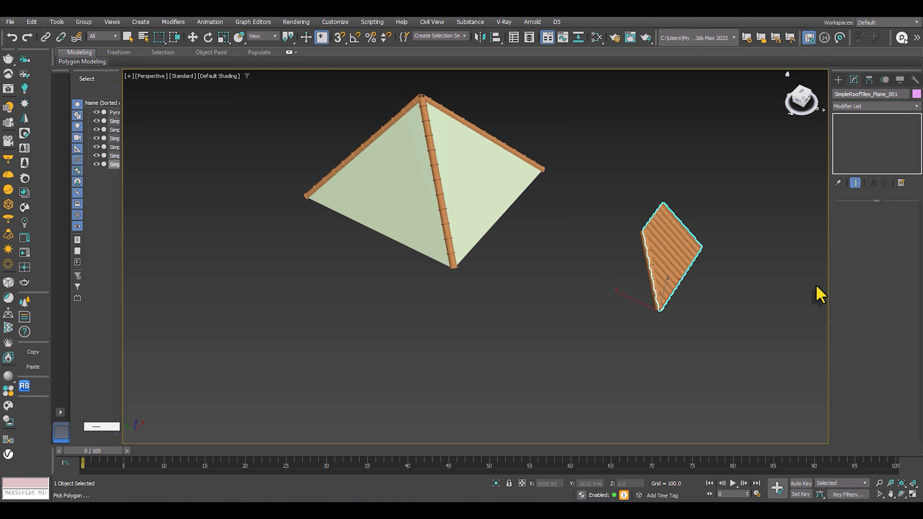
left_click(393, 205)
middle_click_drag(410, 207, 498, 267, "alt")
left_click(552, 218)
middle_click_drag(553, 218, 607, 283, "alt")
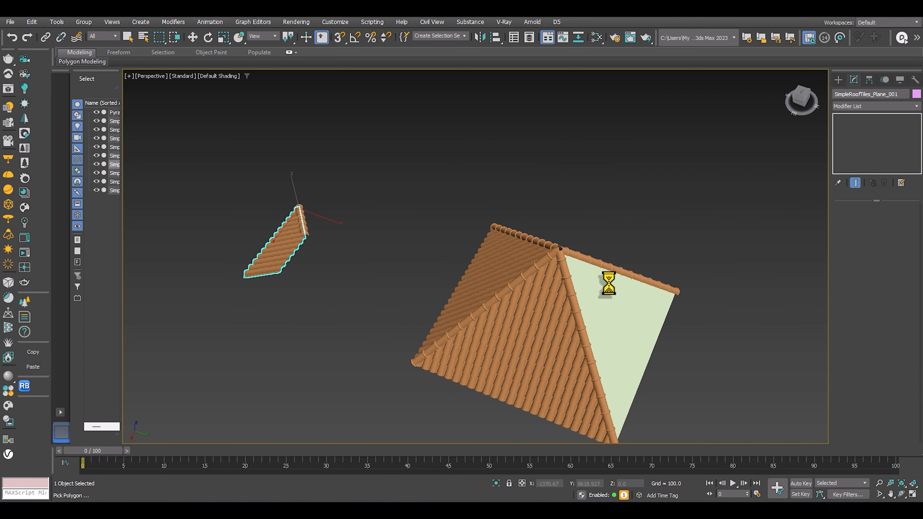
left_click(616, 297)
Examine the tiled roof from several sides, checking the eaves, the hip ridges and the tile rows up close
scroll(536, 268, "up", 8)
scroll(546, 284, "down", 8)
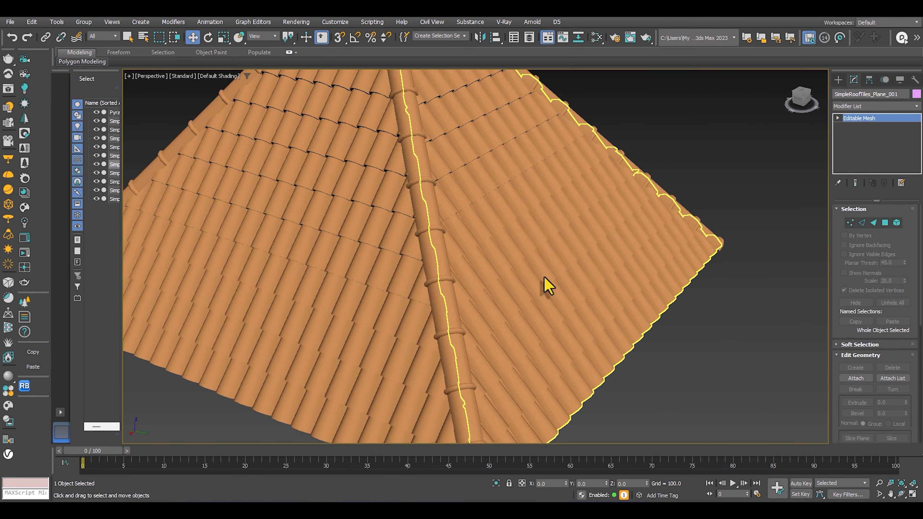
scroll(509, 280, "up", 6)
middle_click_drag(505, 252, 532, 244, "alt")
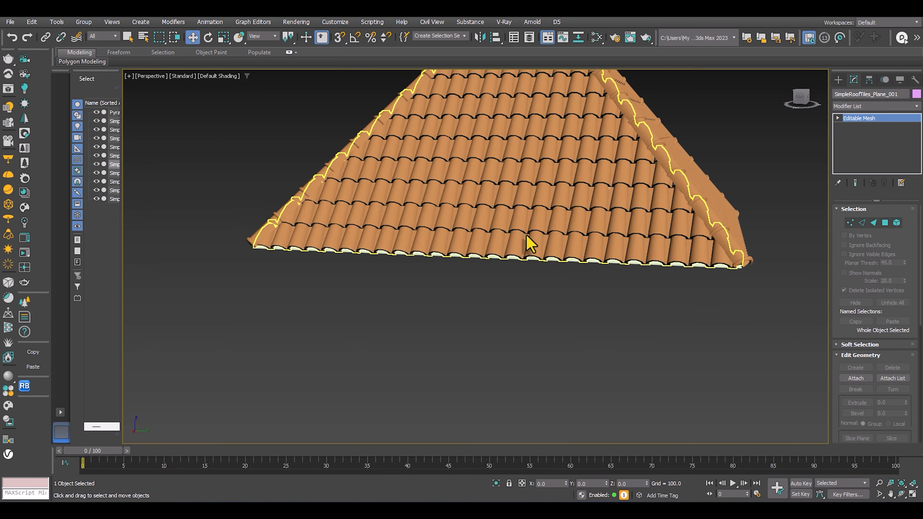
scroll(532, 283, "down", 6)
middle_click_drag(531, 285, 533, 262, "alt")
scroll(552, 323, "up", 6)
scroll(519, 280, "down", 5)
scroll(610, 281, "up", 5)
left_click(610, 282)
scroll(614, 289, "down", 5)
middle_click_drag(565, 296, 545, 323, "alt")
Switch to the MetalRoofSheets folder and merge the AvizStudioTools_SmartObject_MetalRoof… scene file into the tiled roof scene
key("alt+Tab")
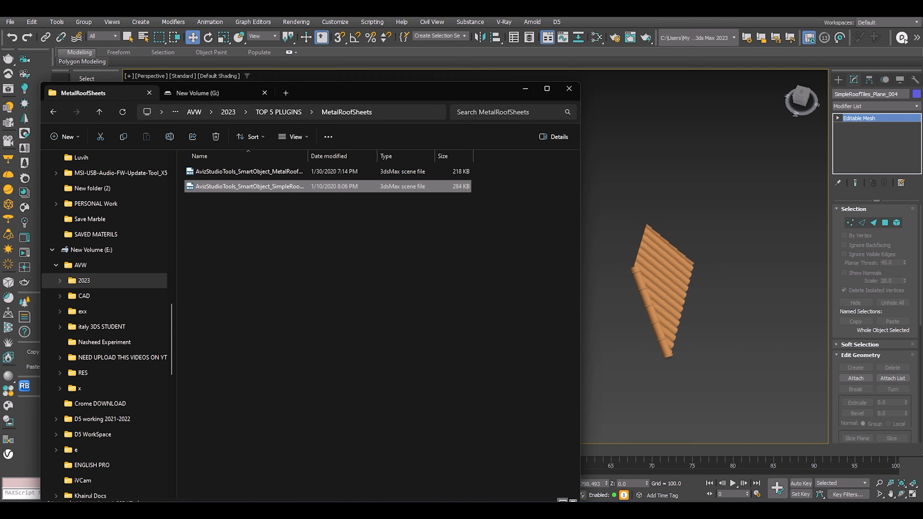
left_click(247, 242)
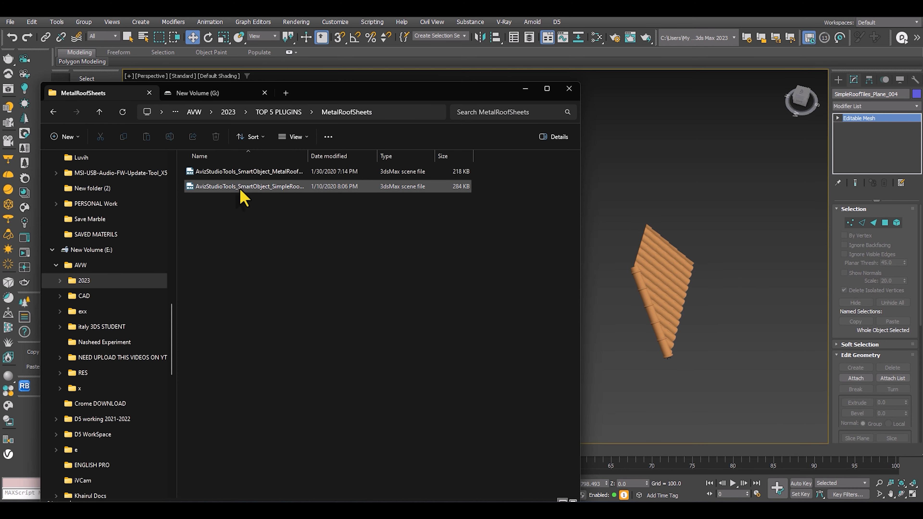
left_click_drag(241, 177, 675, 202)
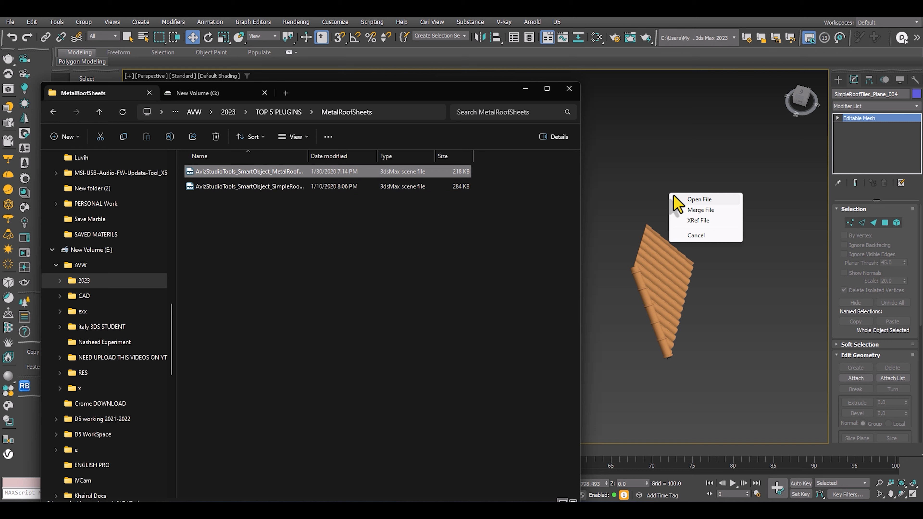
left_click(700, 210)
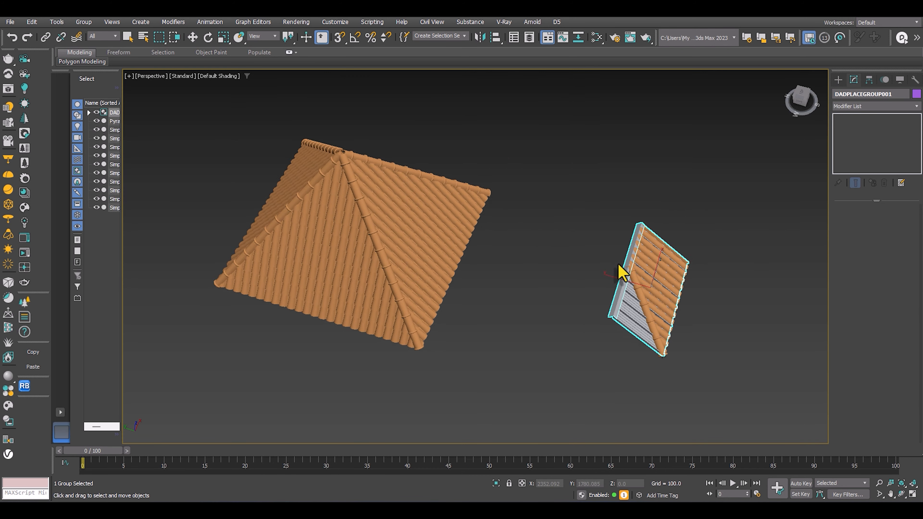
Place the merged metal roof sheet objects beside the tiled pyramid roof
left_click(598, 268)
middle_click_drag(586, 267, 408, 222, "alt")
scroll(395, 236, "up", 4)
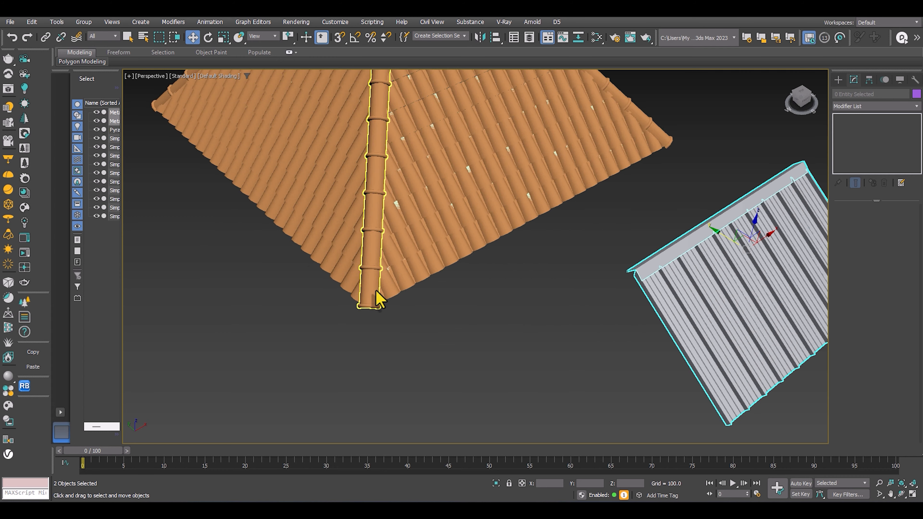
Clone the pyramid under the roof tiles as a single copy named Pyramid002, placed clear of the tiled roof
scroll(391, 295, "down", 10)
left_click(382, 281)
mouse_move(381, 282)
middle_mouse_down("alt")
mouse_move(377, 332)
mouse_move(354, 262)
middle_mouse_up("alt")
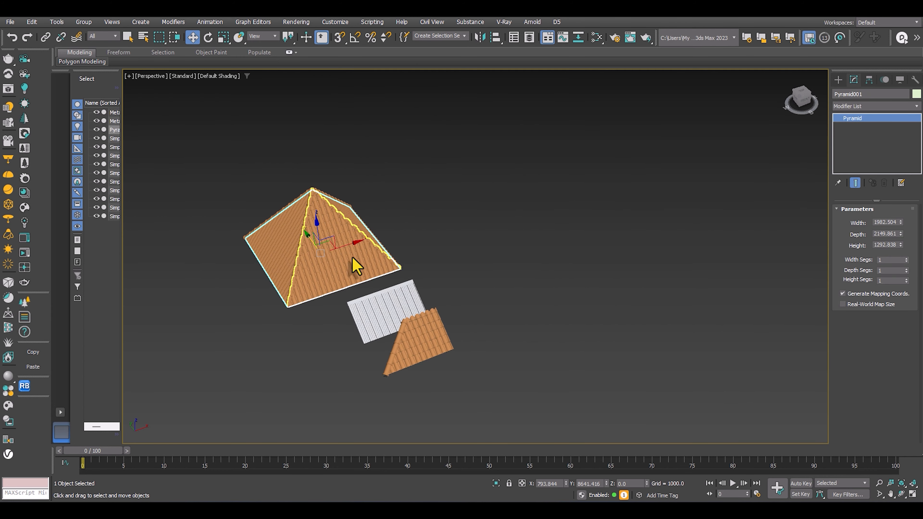
left_click_drag(350, 252, 506, 235, "shift")
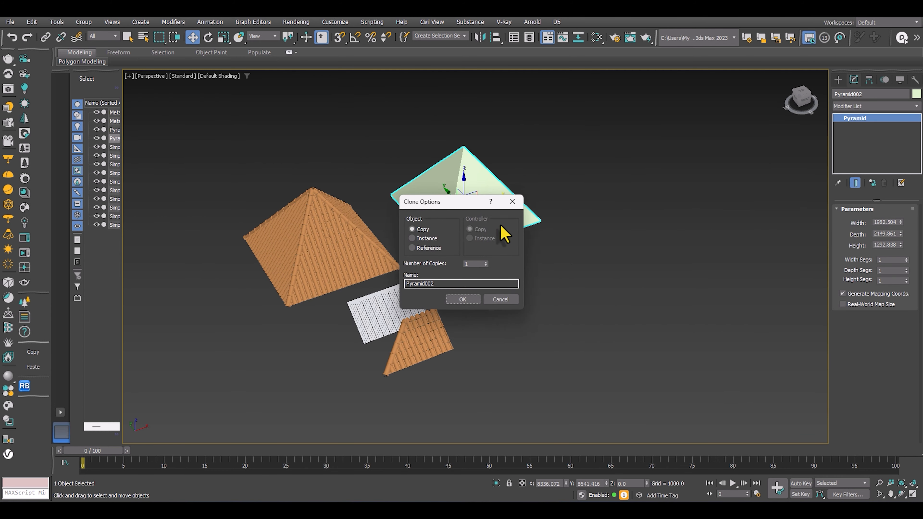
left_click(462, 300)
Use Build New From Polygon on MetalRoofSheets_Plane_001 to cover the copied pyramid's four sloping faces with metal sheets
middle_click_drag(463, 306, 389, 305, "alt")
left_click(286, 251)
scroll(369, 337, "up", 2)
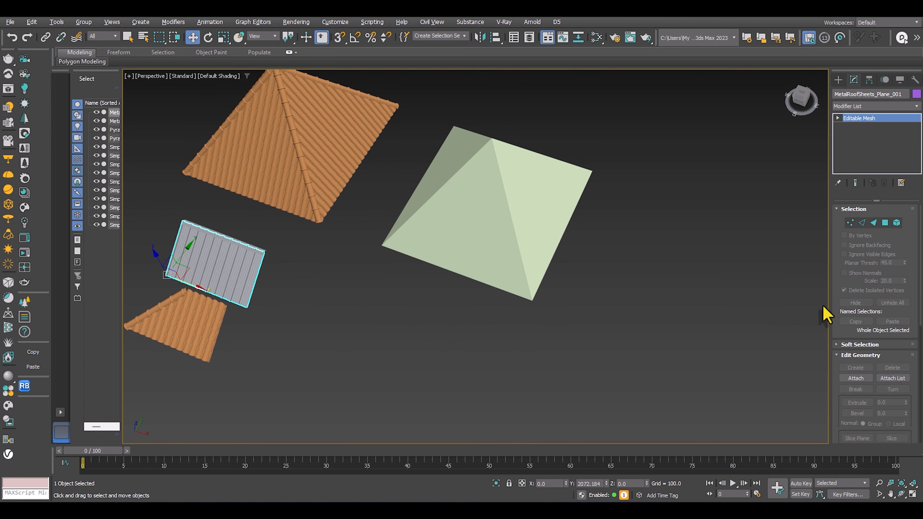
left_click_drag(834, 322, 843, 62)
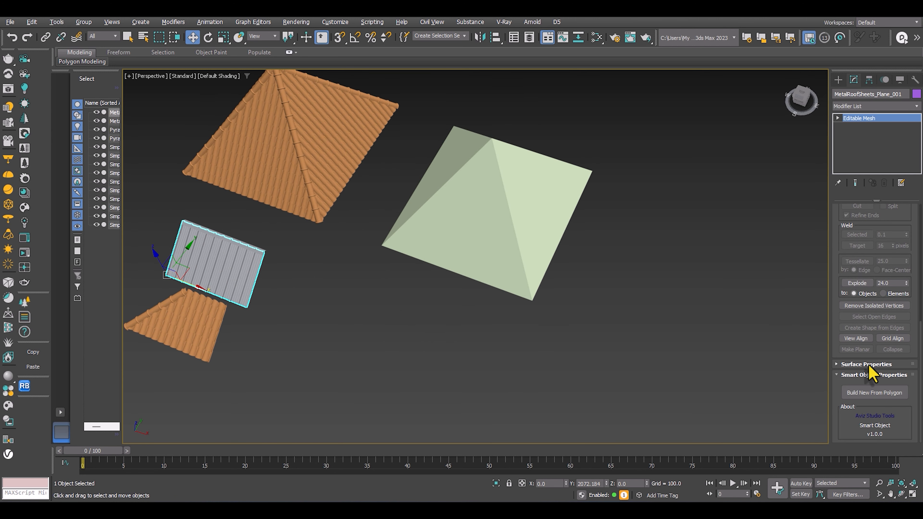
left_click(872, 394)
left_click(443, 216)
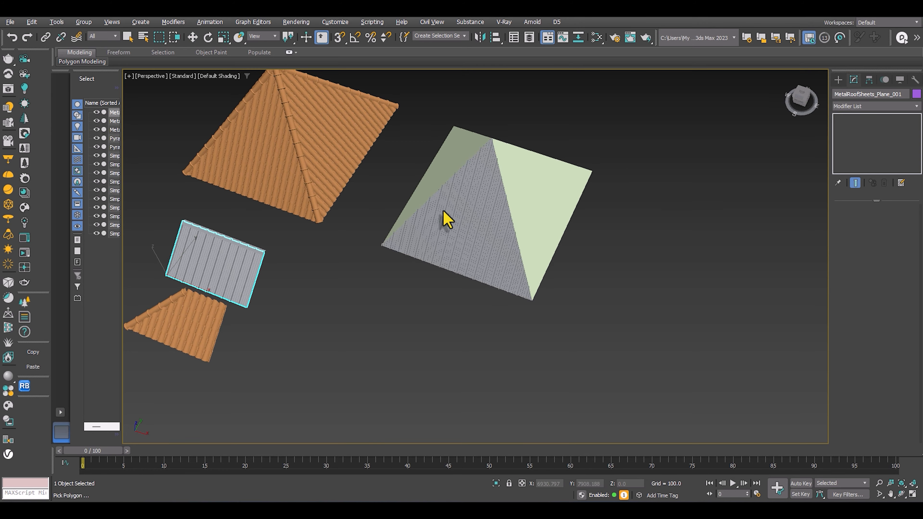
left_click(532, 206)
scroll(516, 213, "up", 3)
middle_click_drag(511, 207, 746, 182, "alt")
scroll(446, 221, "down", 8)
left_click(385, 269)
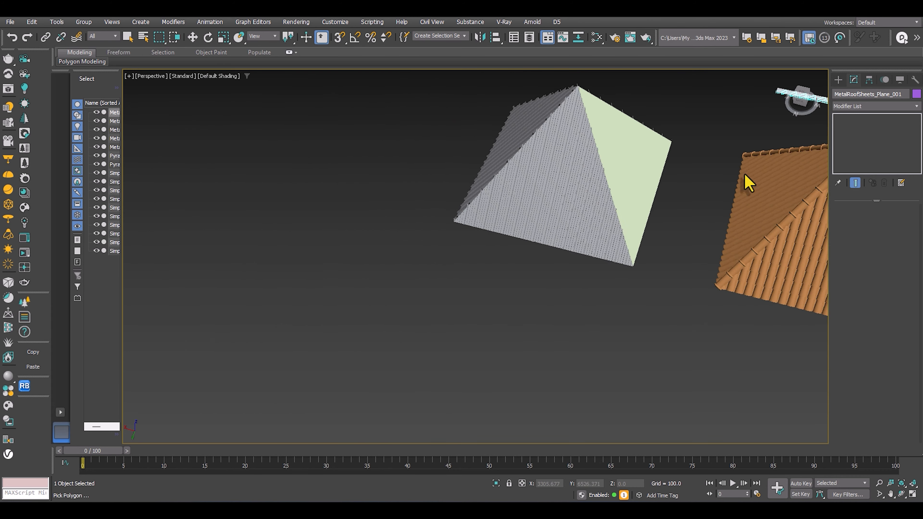
left_click(643, 161)
middle_click_drag(643, 161, 519, 195, "alt")
right_click(584, 240)
Examine the metal sheet roof from several sides and compare it with the tiled roof
middle_click_drag(665, 222, 558, 198, "alt")
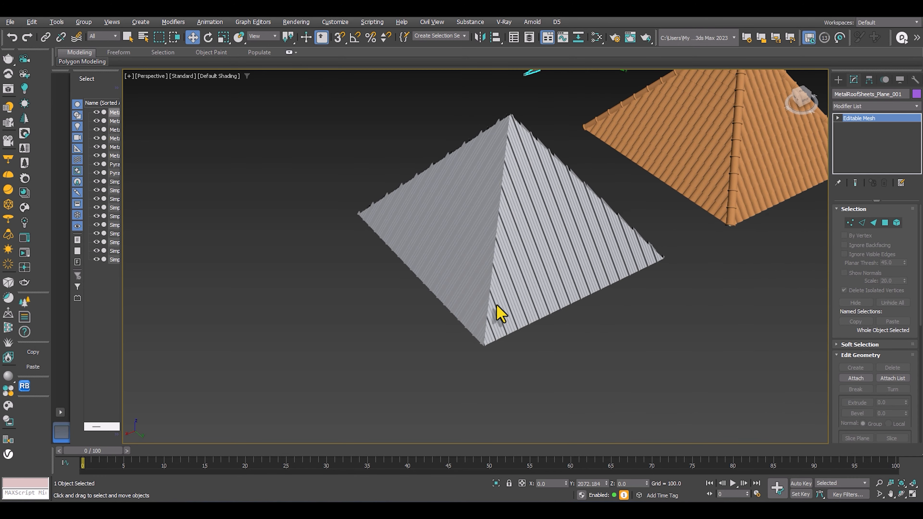
middle_click_drag(500, 313, 434, 261, "alt")
scroll(513, 300, "down", 5)
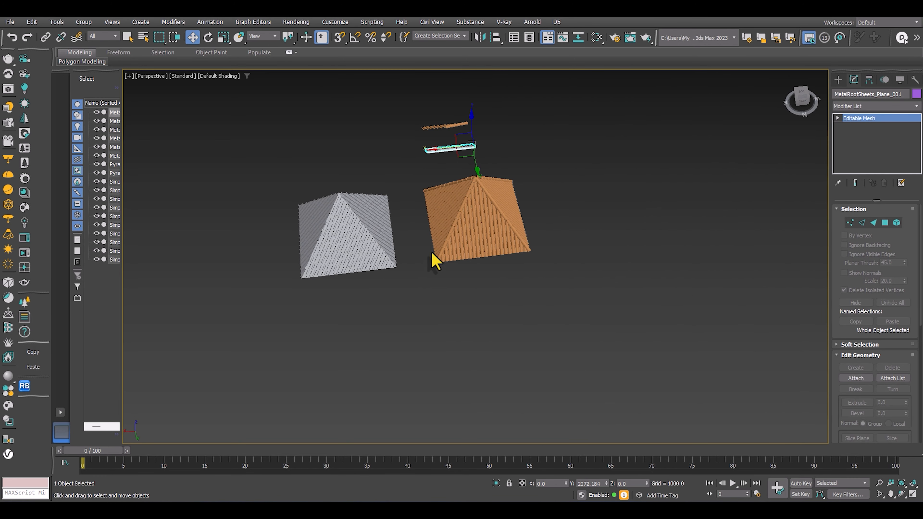
middle_click_drag(563, 203, 574, 216, "alt")
middle_click_drag(383, 258, 527, 237)
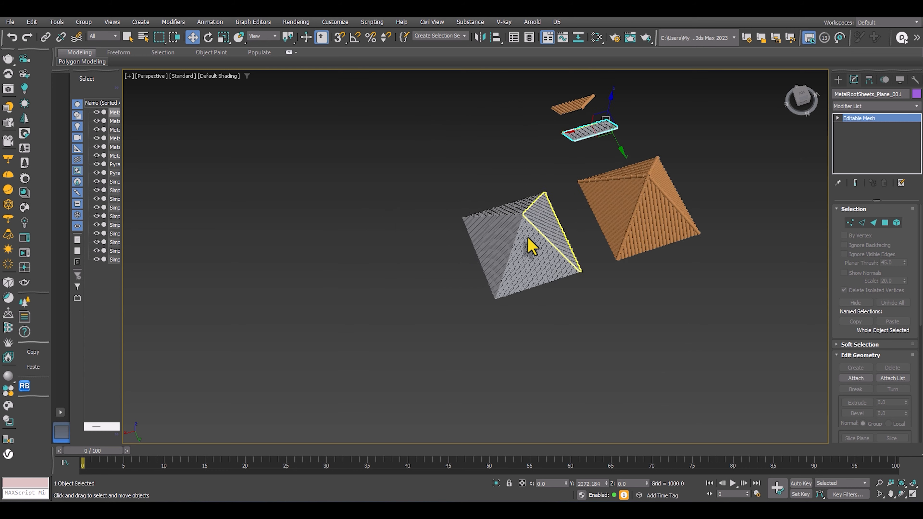
scroll(527, 237, "up", 2)
middle_click_drag(633, 82, 610, 140)
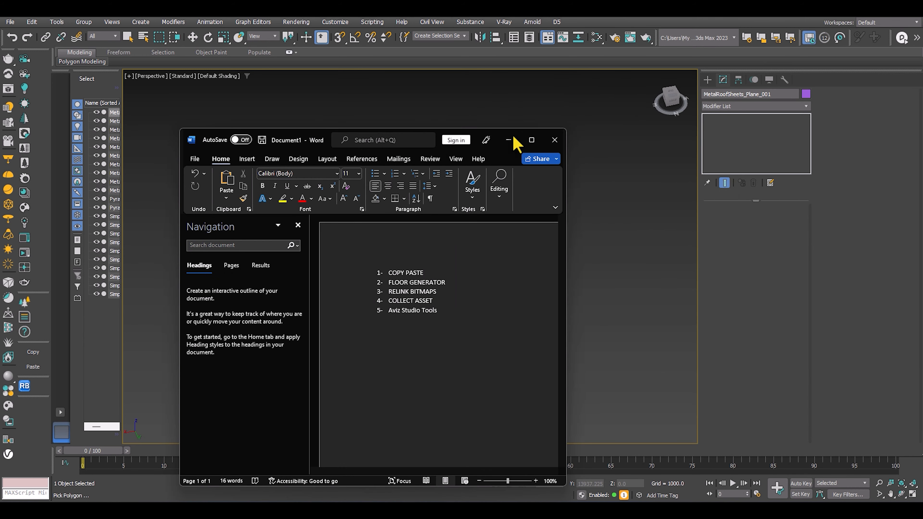
Review the numbered plugin list in the Word document, enlarged to 230%, and return to the roof scene in 3ds Max
left_click(531, 139)
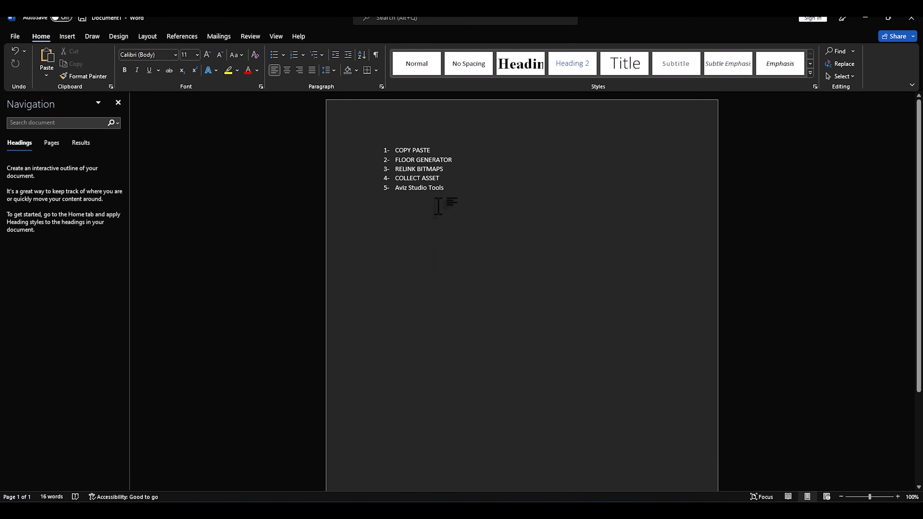
scroll(438, 206, "up", 13, "ctrl")
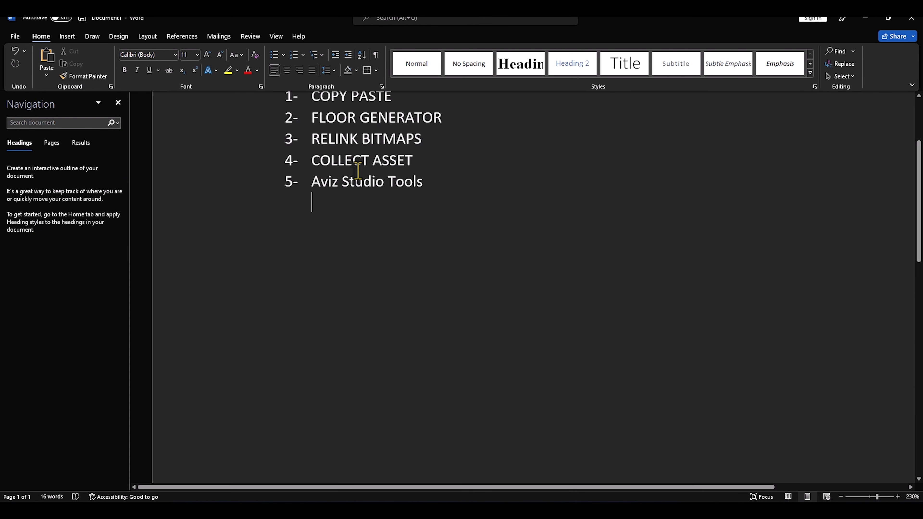
scroll(361, 190, "up", 3)
key("shift+Down")
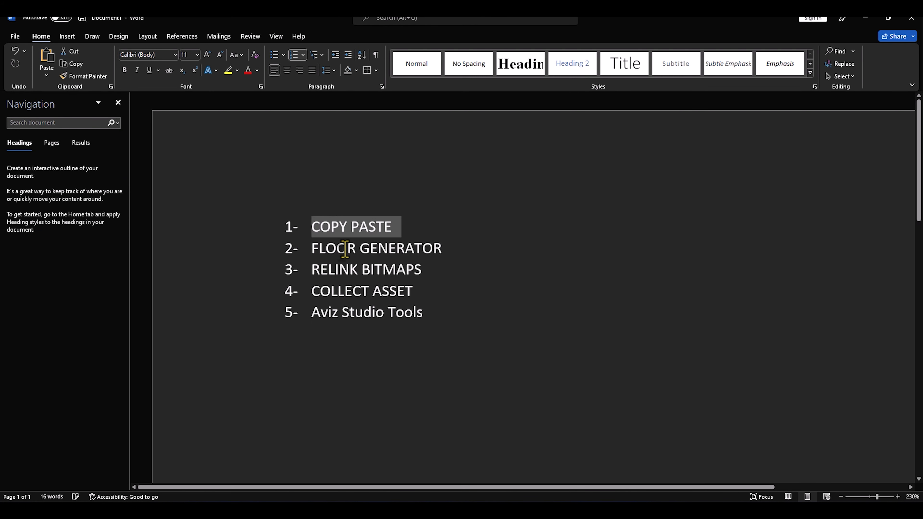
triple_click(479, 243)
triple_click(423, 273)
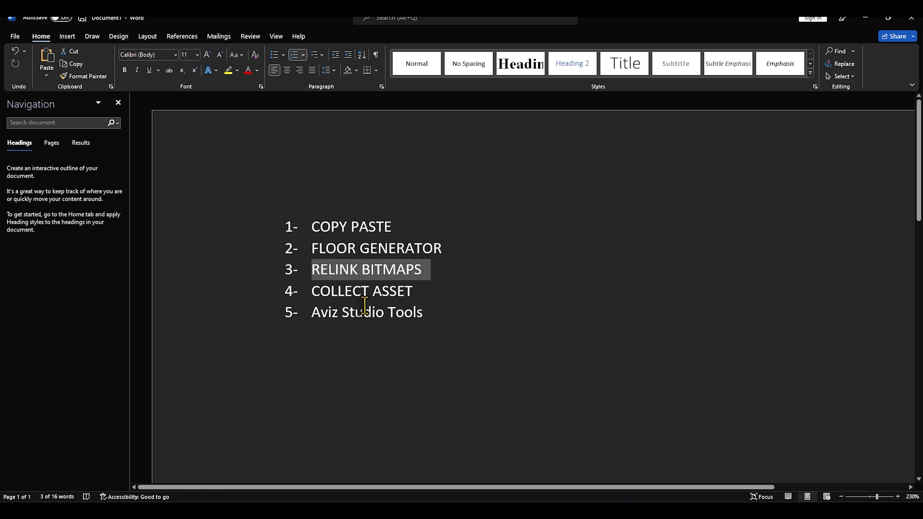
double_click(724, 20)
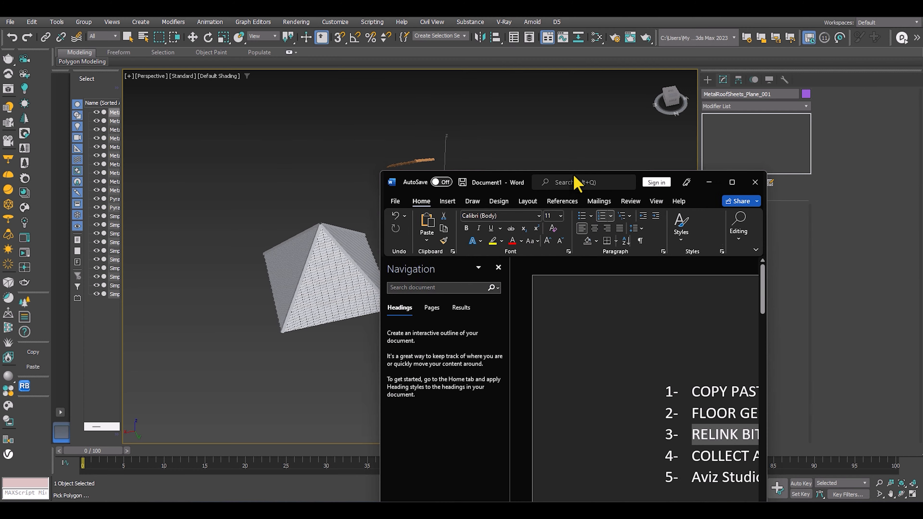
left_click(690, 213)
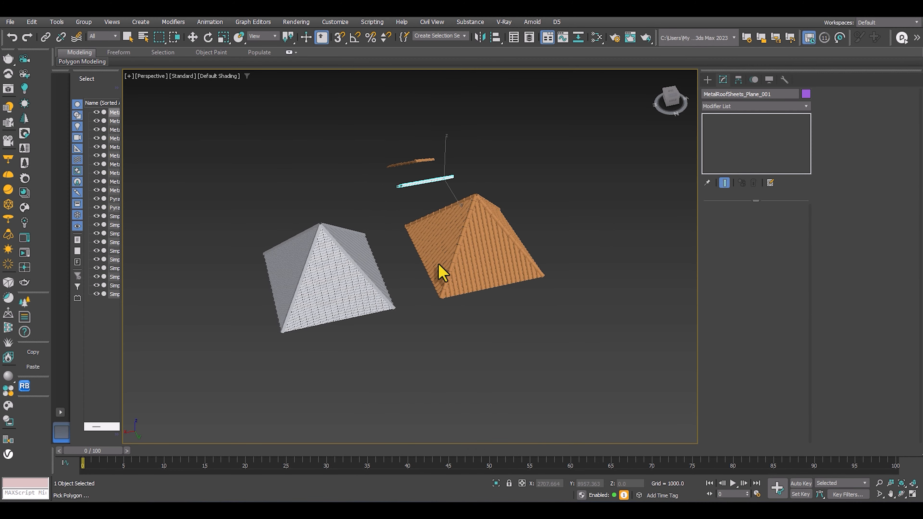
End the polygon picking and examine the ridge caps and sheets of the metal roof alongside the tiled roof
middle_click_drag(430, 270, 454, 278, "alt")
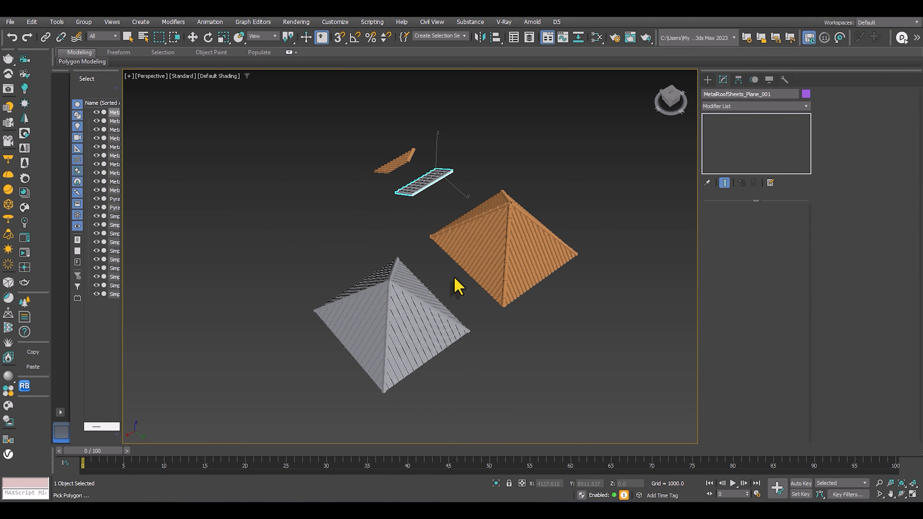
right_click(454, 279)
scroll(441, 296, "up", 5)
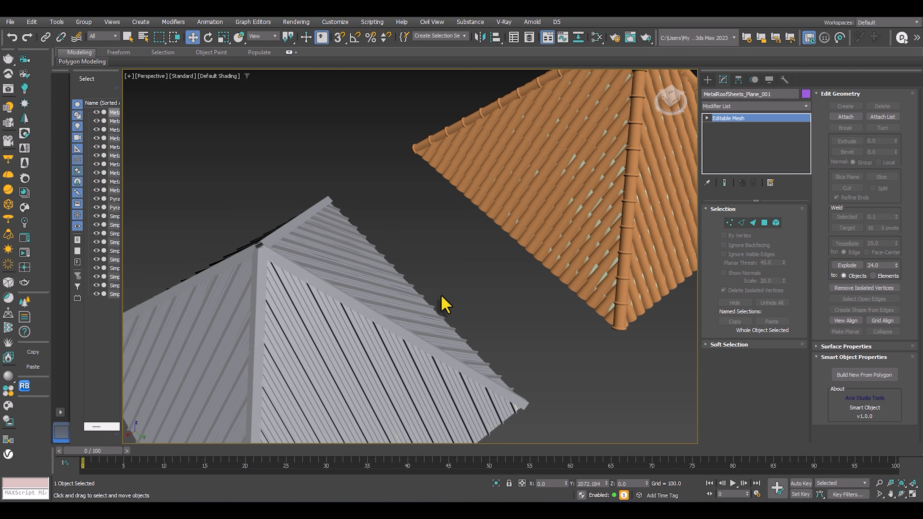
scroll(486, 349, "down", 6)
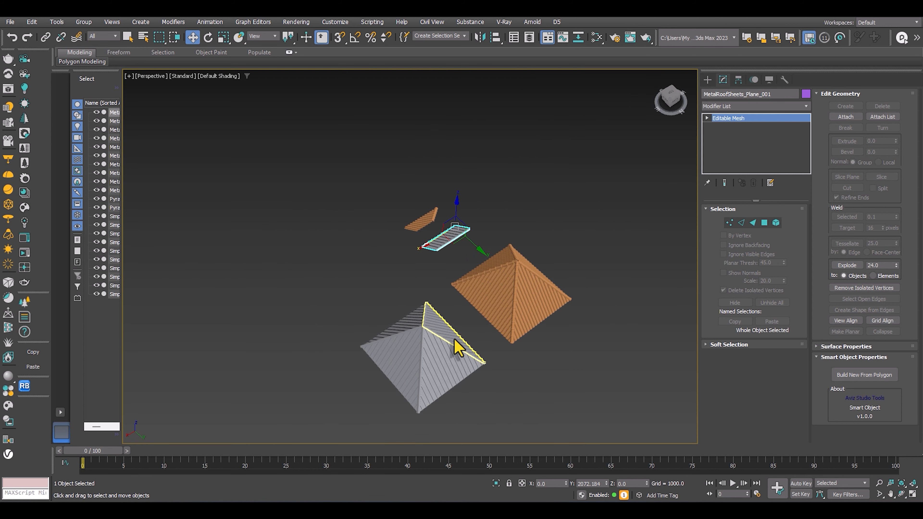
middle_click_drag(451, 348, 488, 346, "alt")
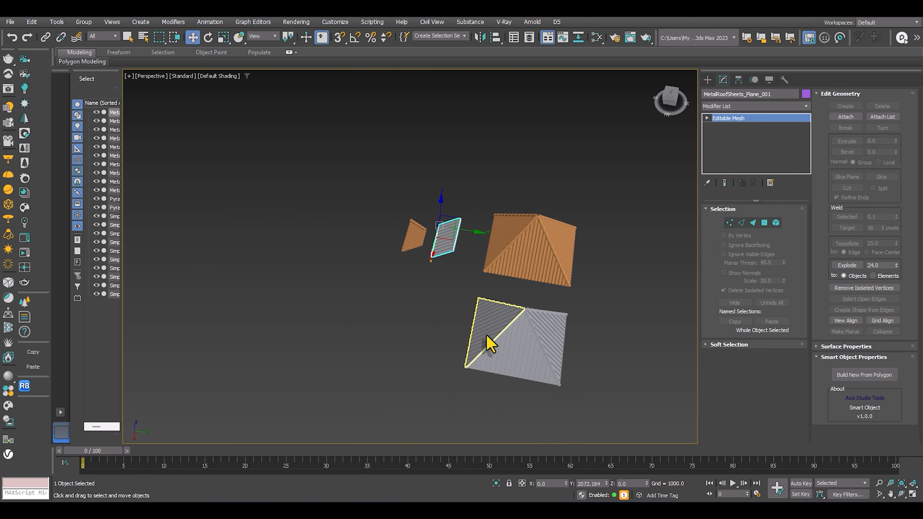
scroll(488, 343, "up", 3)
scroll(447, 196, "up", 4)
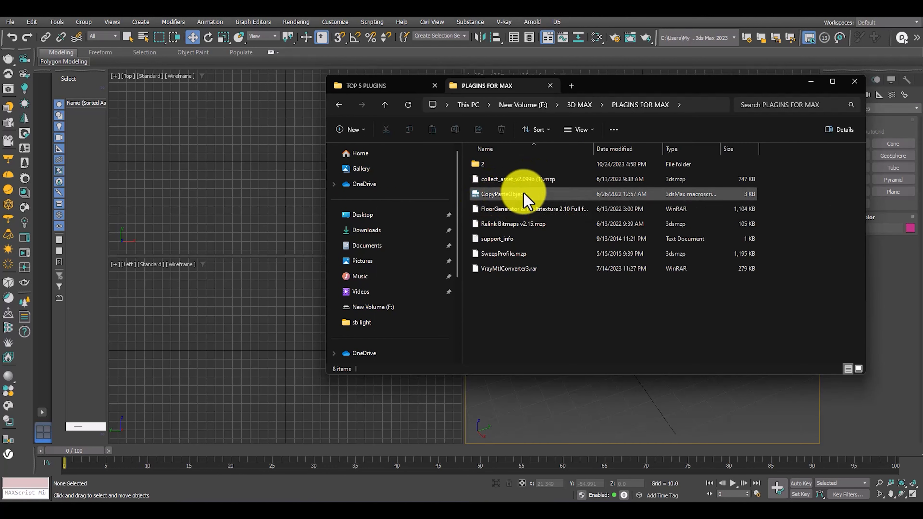
Try to load CopyPasteObjects from the file folder into the viewport, and copy the path of the PLAGINS FOR MAX folder
left_click_drag(527, 197, 206, 174)
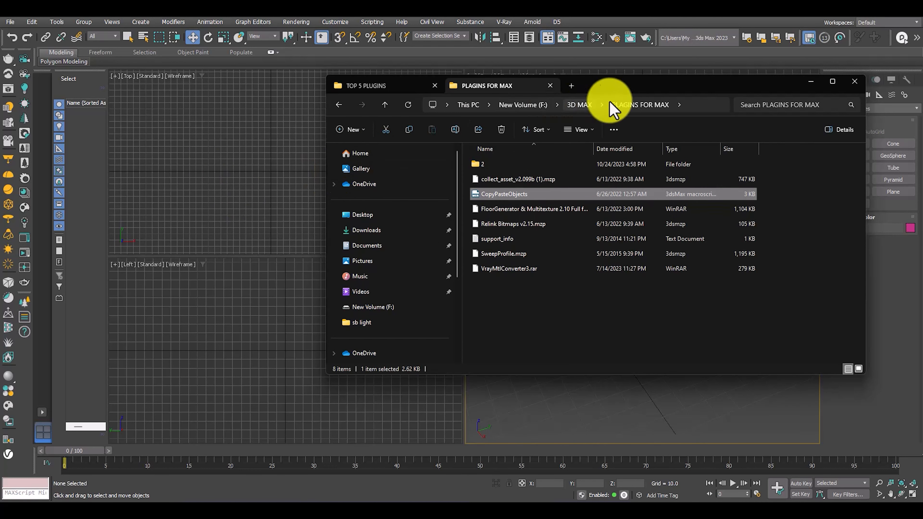
left_click(686, 105)
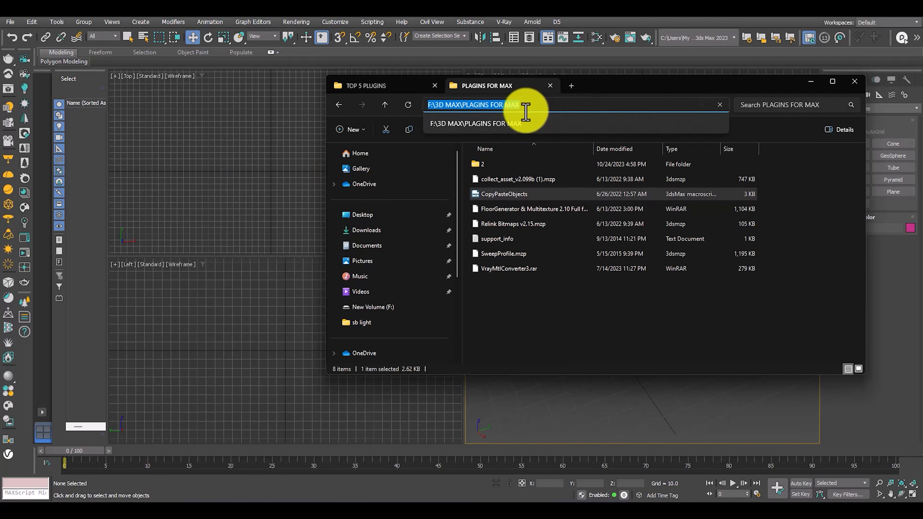
left_click(811, 81)
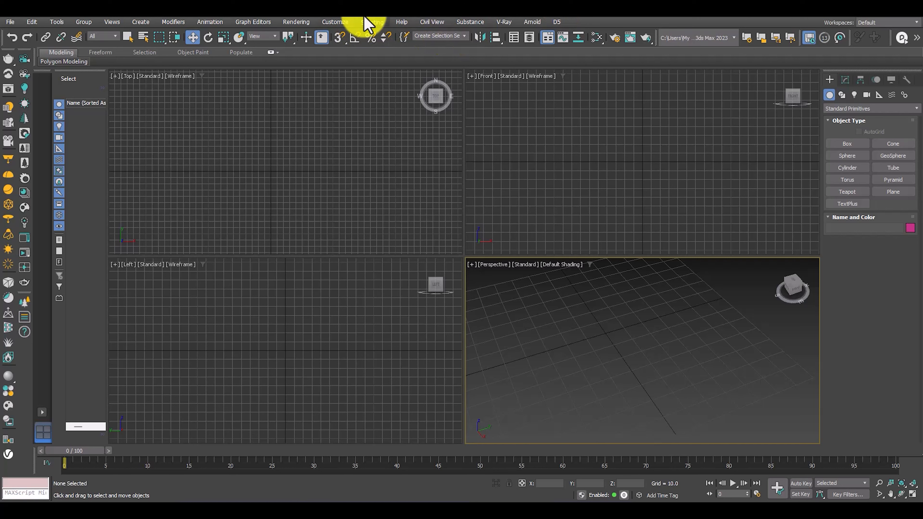
Run the CopyPasteObjects script from the PLAGINS FOR MAX folder
left_click(372, 22)
left_click(386, 149)
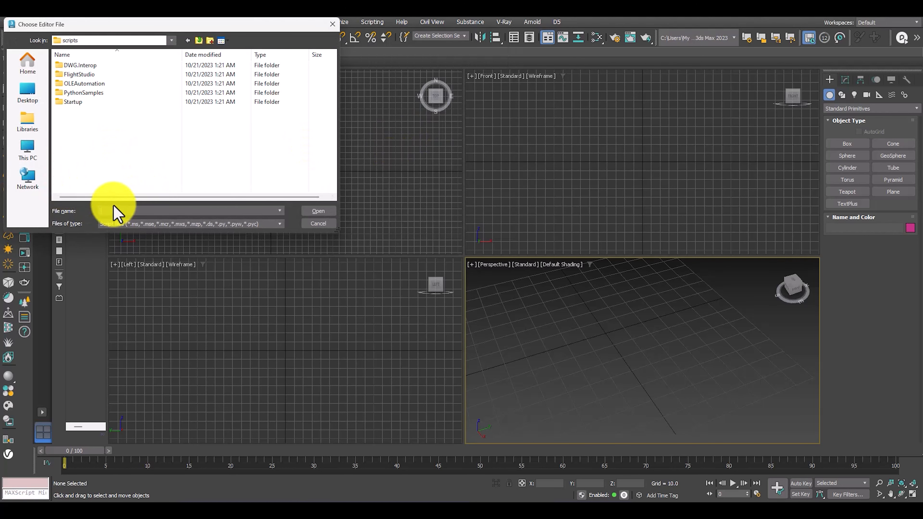
key("Return")
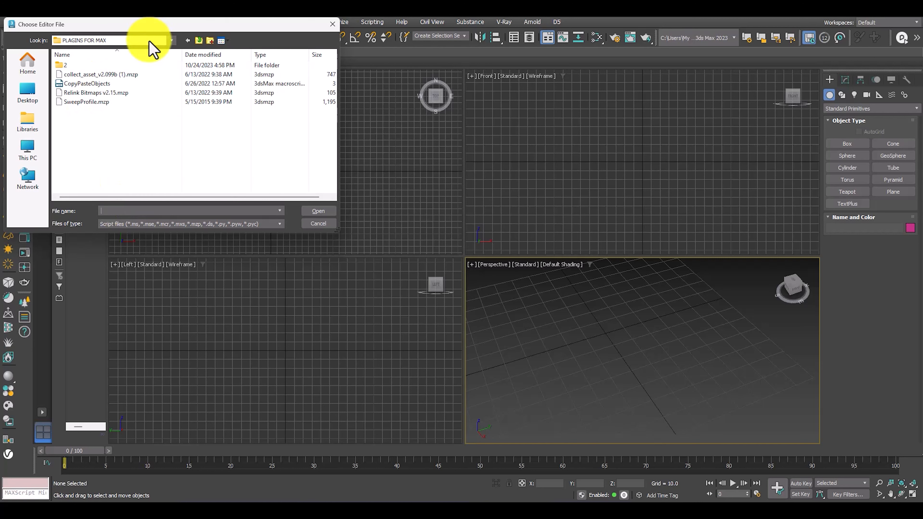
left_click(96, 84)
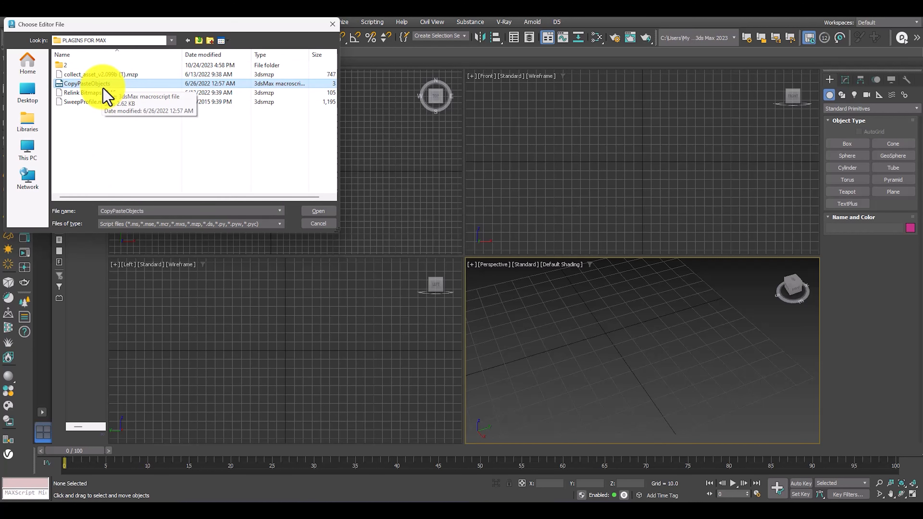
left_click(317, 211)
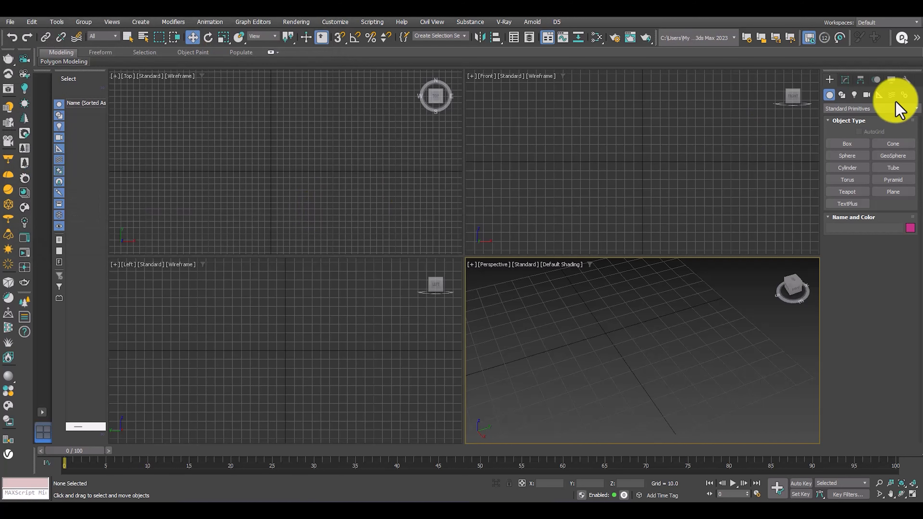
mouse_move(591, 299)
middle_mouse_down()
mouse_move(569, 302)
mouse_move(602, 301)
middle_mouse_up()
scroll(571, 301, "down", 5)
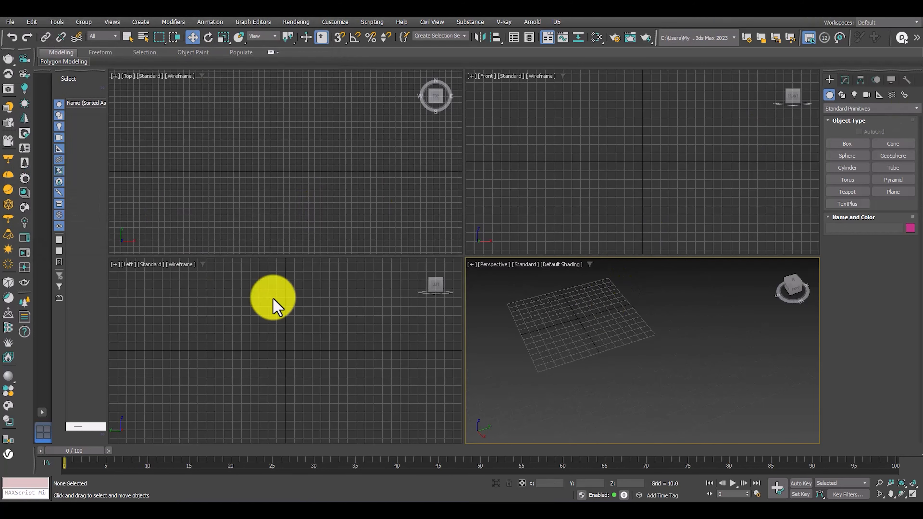
middle_click_drag(469, 324, 478, 349)
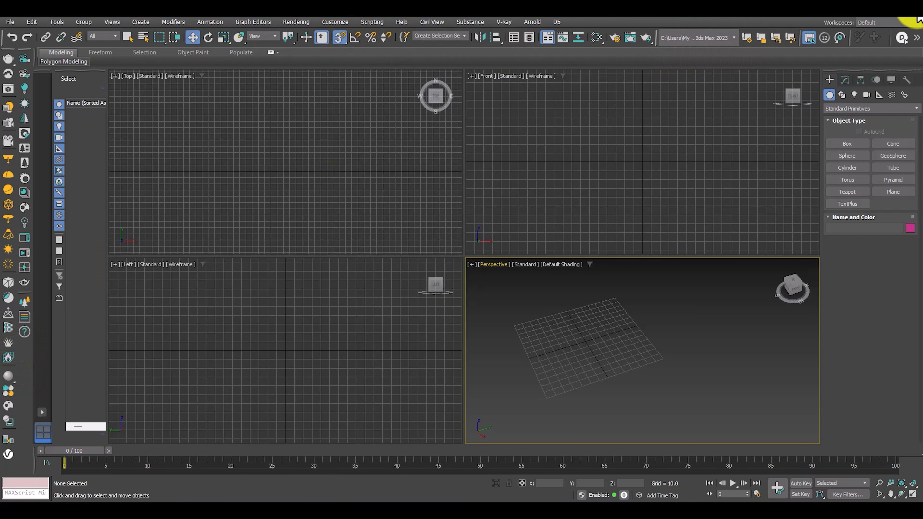
left_click(345, 40)
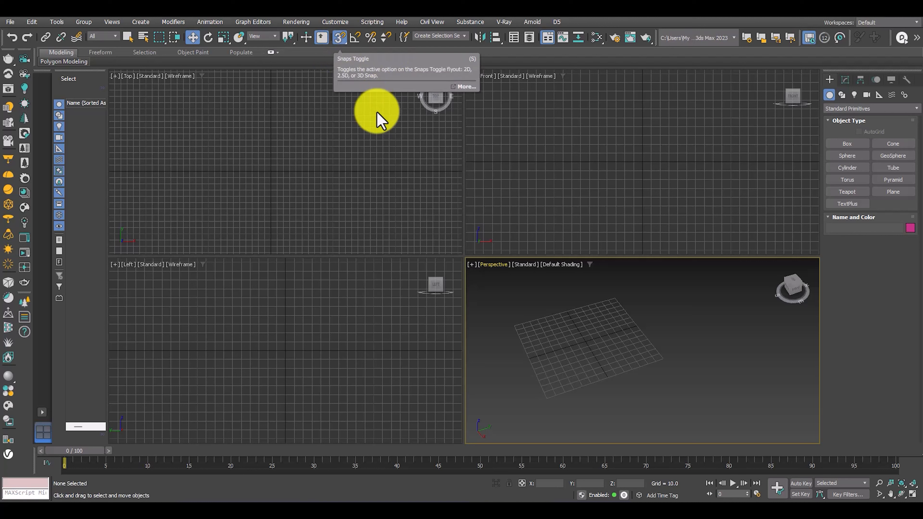
left_click(377, 113)
Create a new custom toolbar named CP through the Customize User Interface settings
left_click(332, 23)
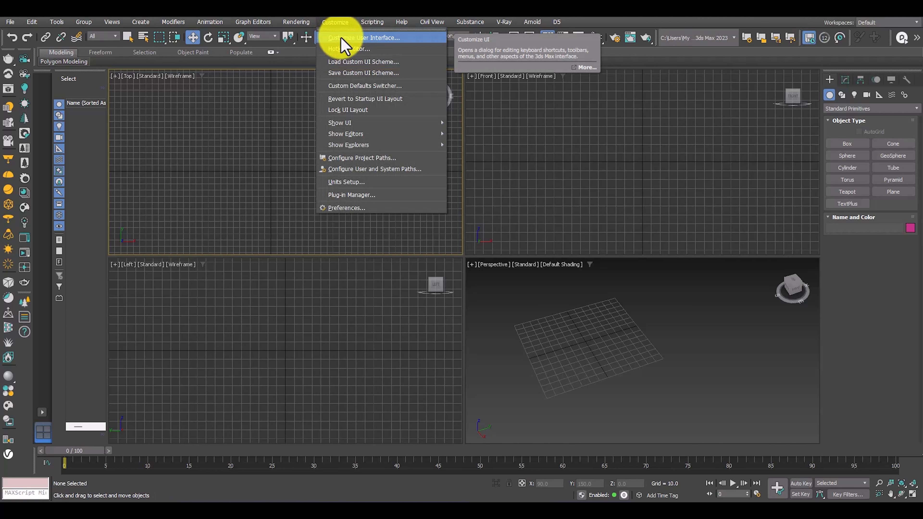
left_click(376, 38)
left_click_drag(483, 127, 667, 64)
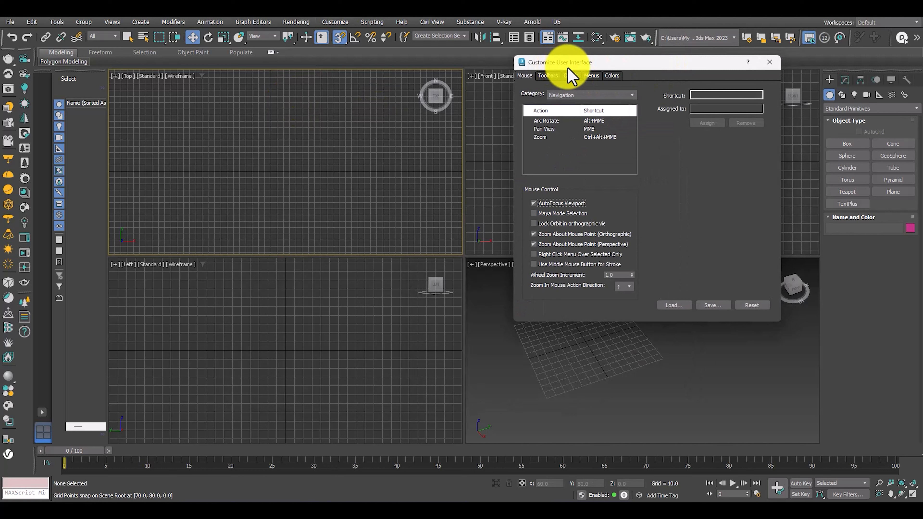
left_click_drag(610, 67, 573, 62)
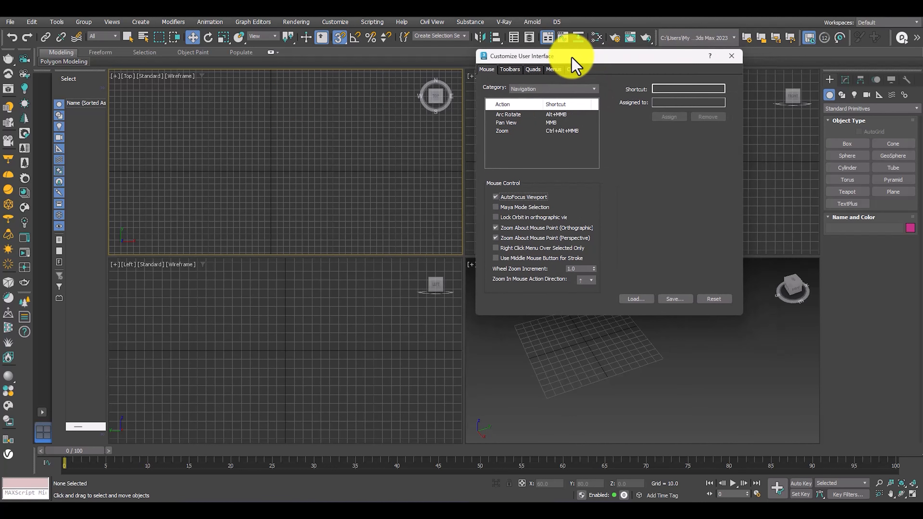
left_click(512, 70)
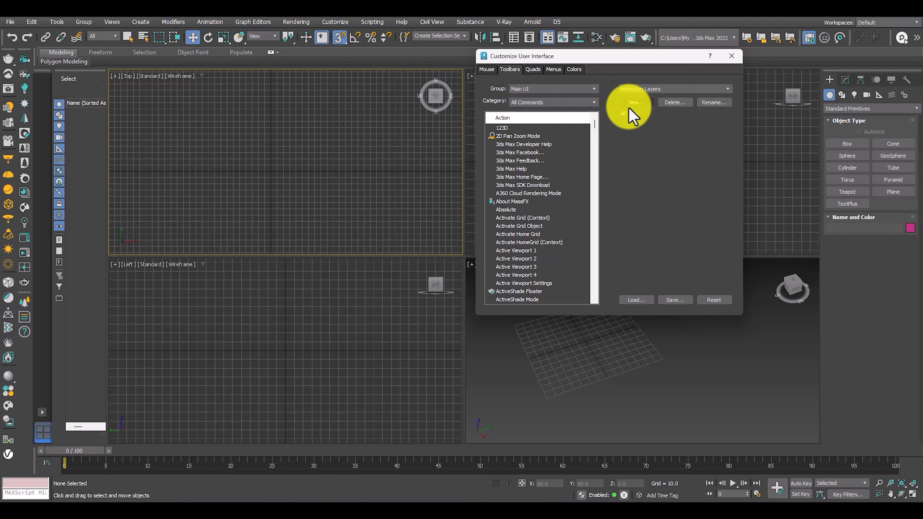
left_click(635, 103)
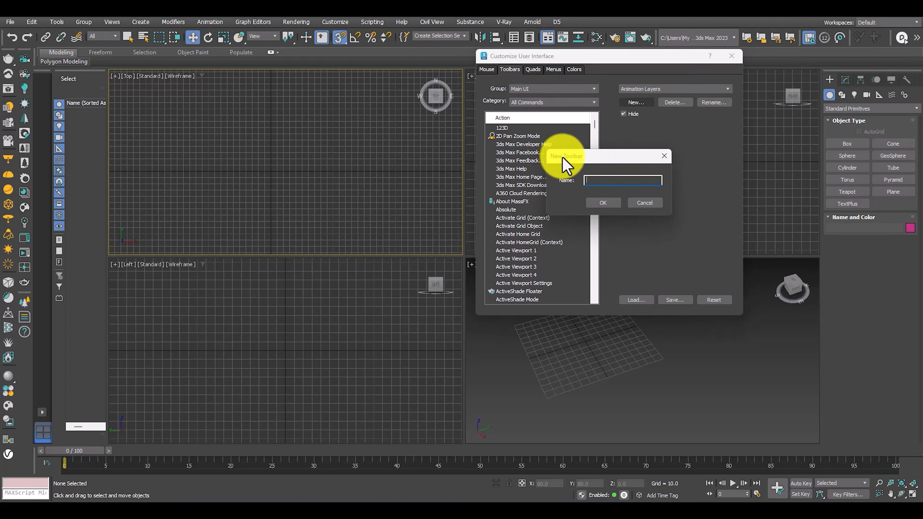
left_click_drag(578, 163, 350, 127)
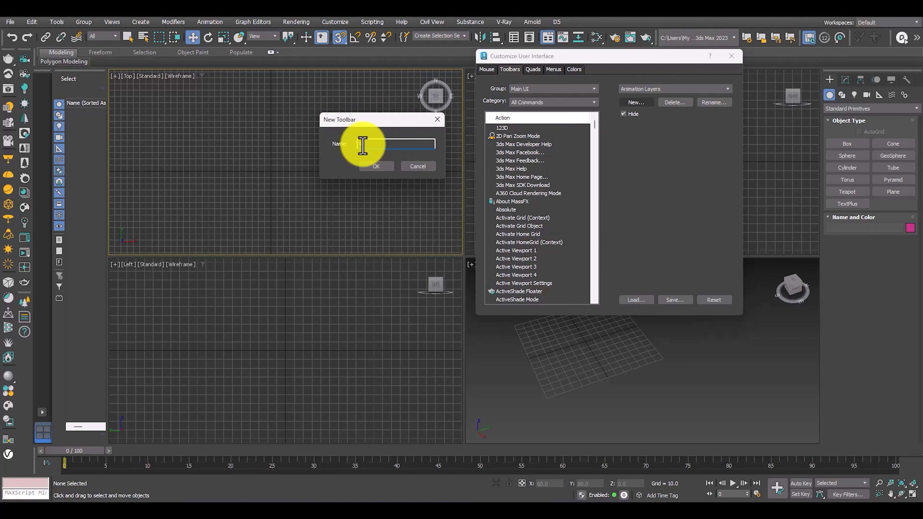
left_click_drag(374, 147, 352, 142)
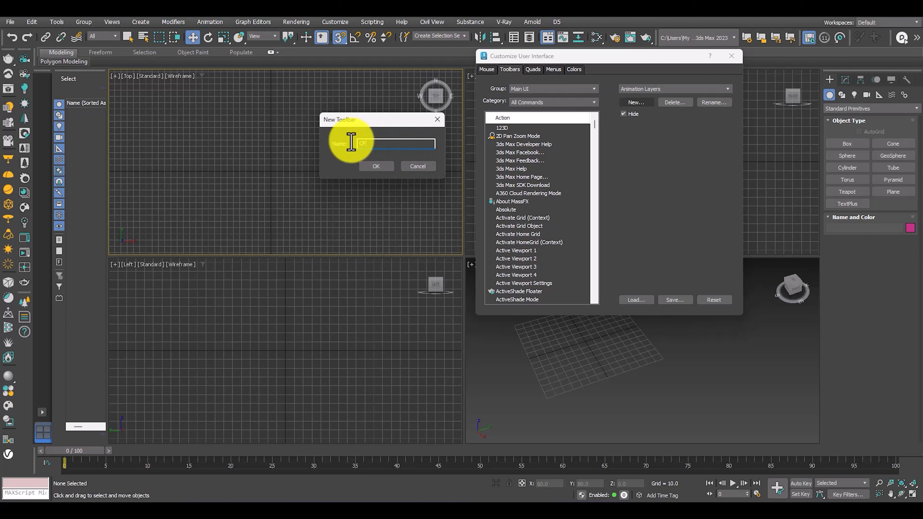
type("CP")
left_click(381, 168)
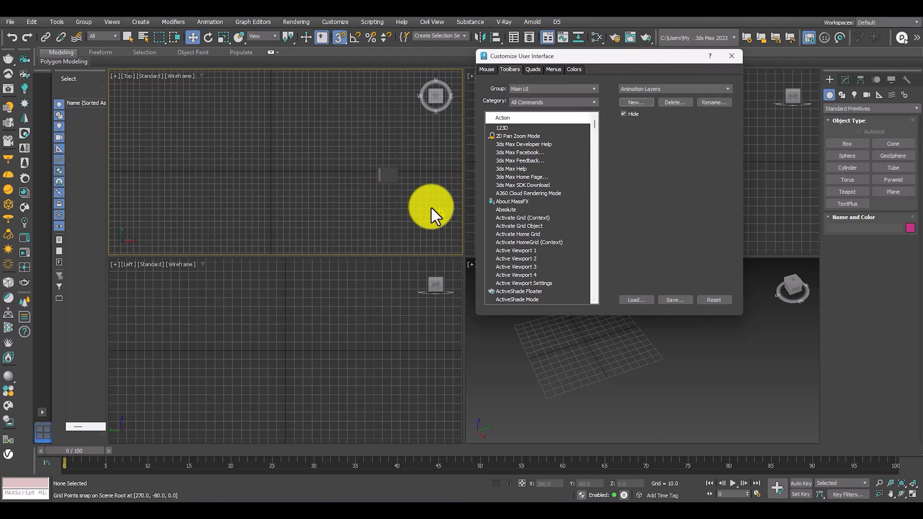
left_click_drag(379, 174, 400, 164)
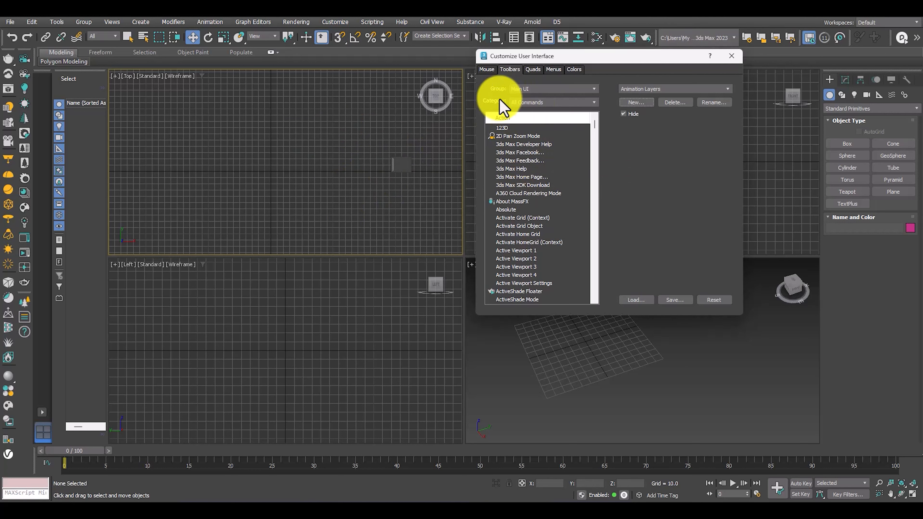
Add the Paste Objects from File and Copy Objects to File actions from the CG_Tools category to the CP toolbar
left_click(583, 102)
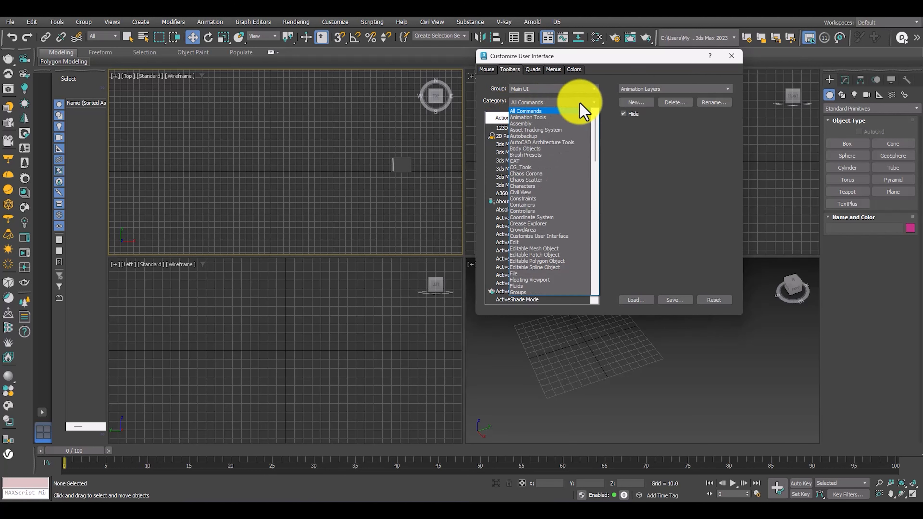
left_click(526, 167)
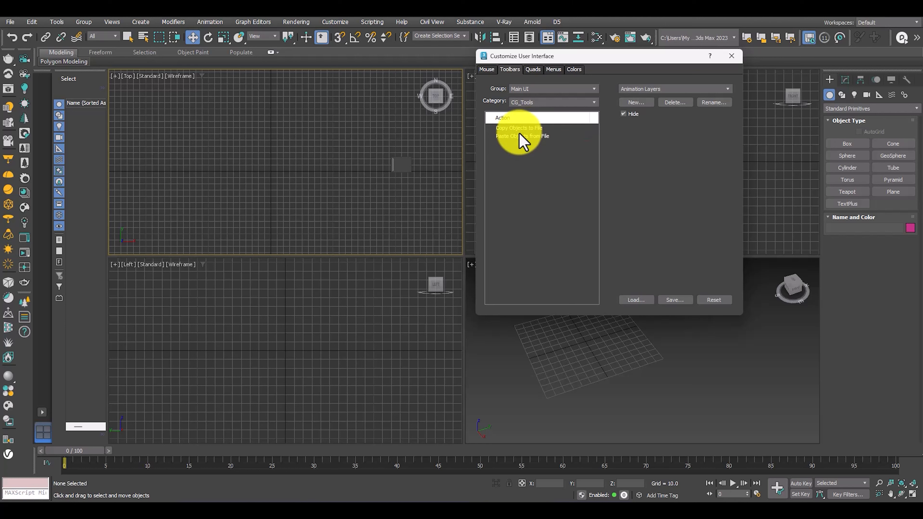
left_click_drag(521, 137, 402, 165)
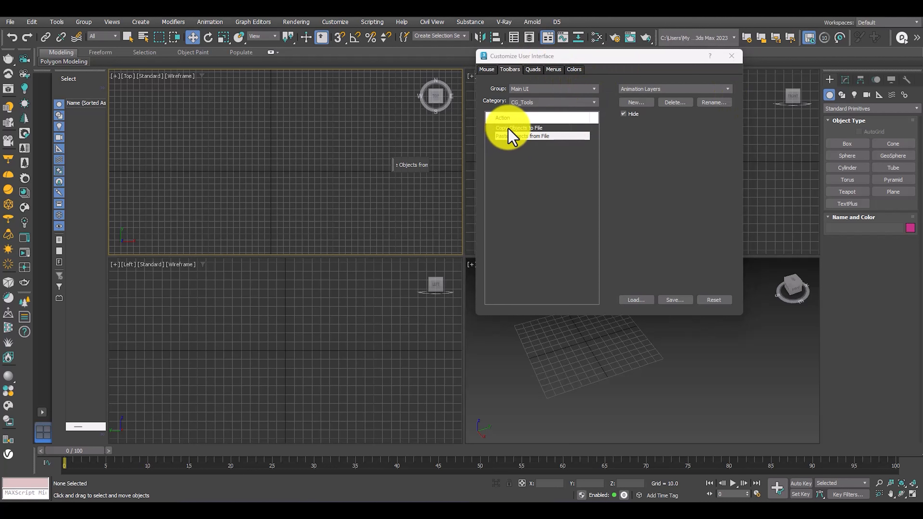
left_click_drag(508, 128, 405, 167)
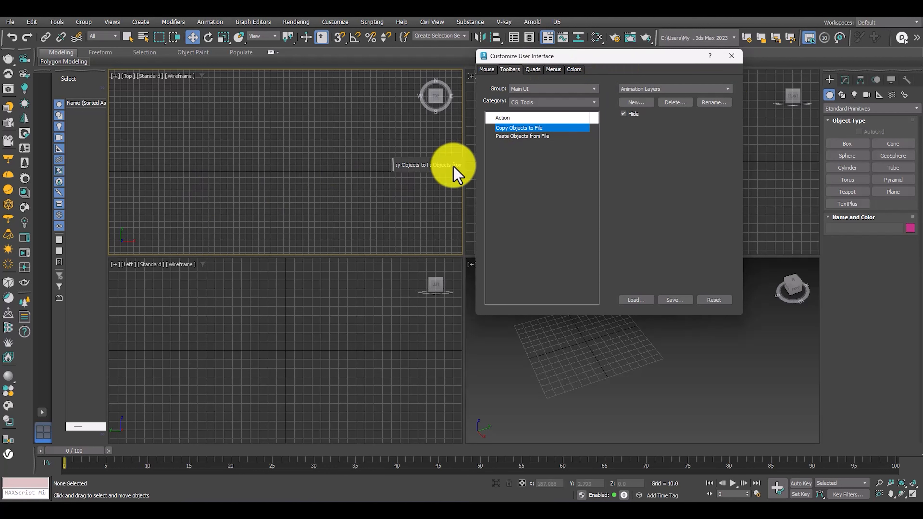
left_click(382, 155)
left_click_drag(315, 145, 382, 142)
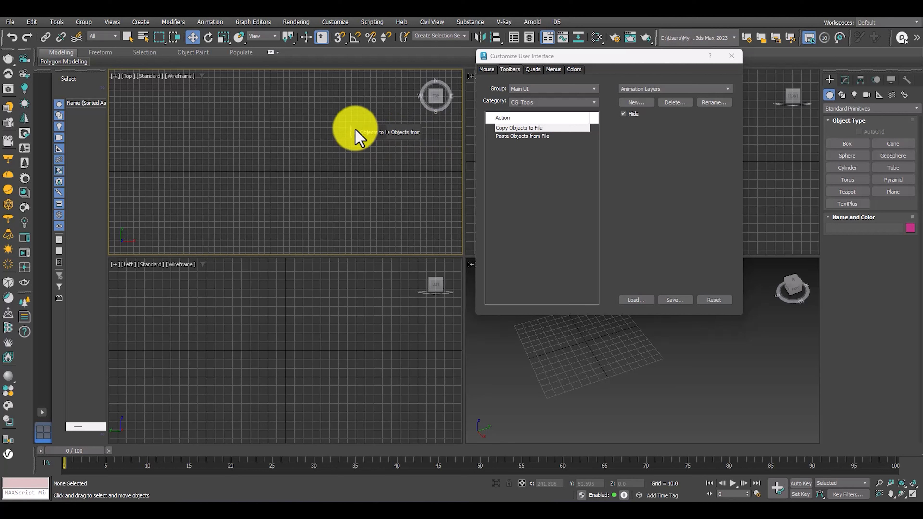
Change the label of the Copy Objects to File button on the CP toolbar to Copy
right_click(370, 133)
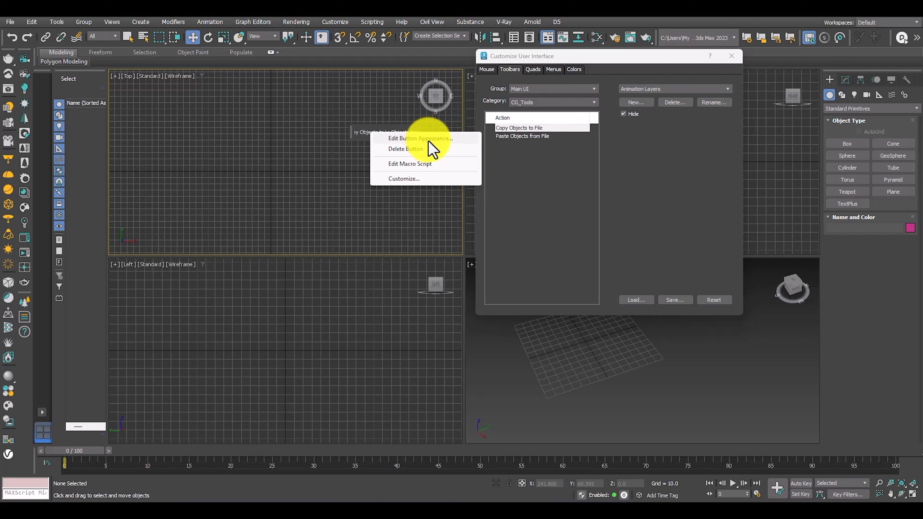
left_click(411, 138)
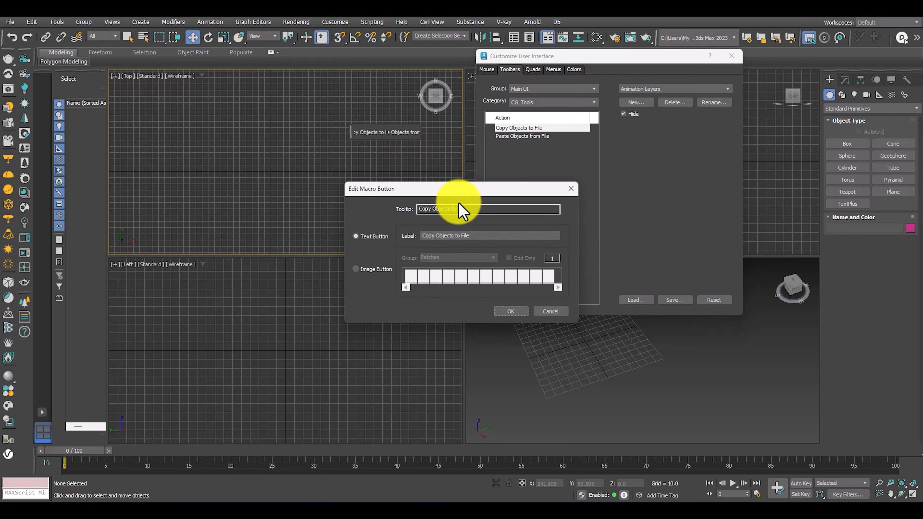
left_click_drag(461, 185, 619, 128)
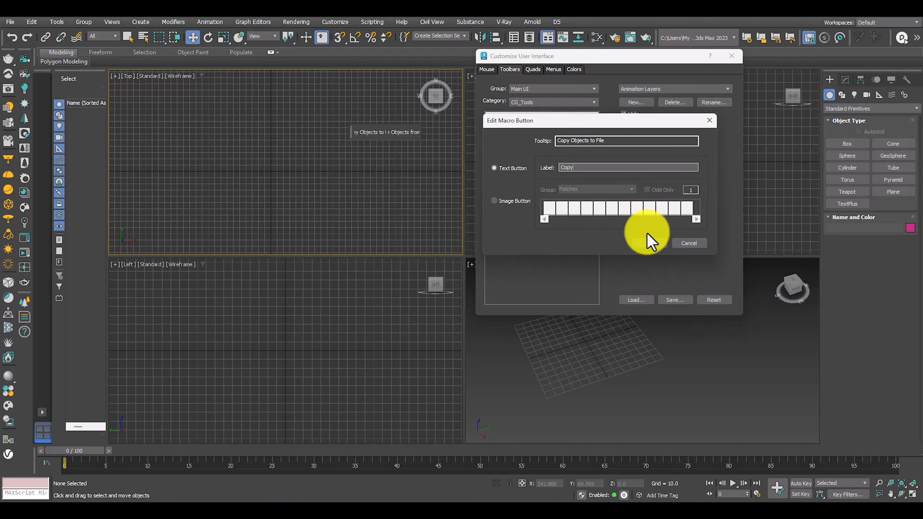
left_click(648, 243)
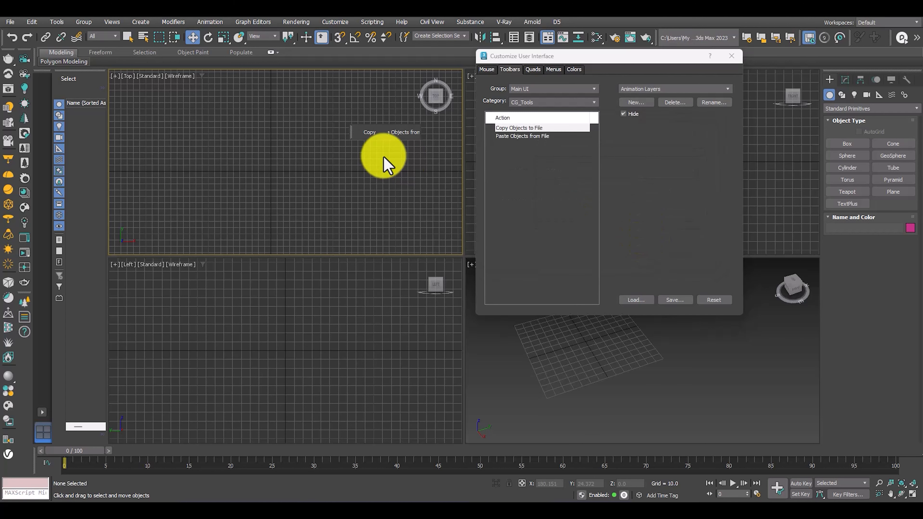
Set the tooltip and label of the Paste Objects from File button to Paste, and dock the CP toolbar beneath the existing vertical toolbar icons
right_click(410, 133)
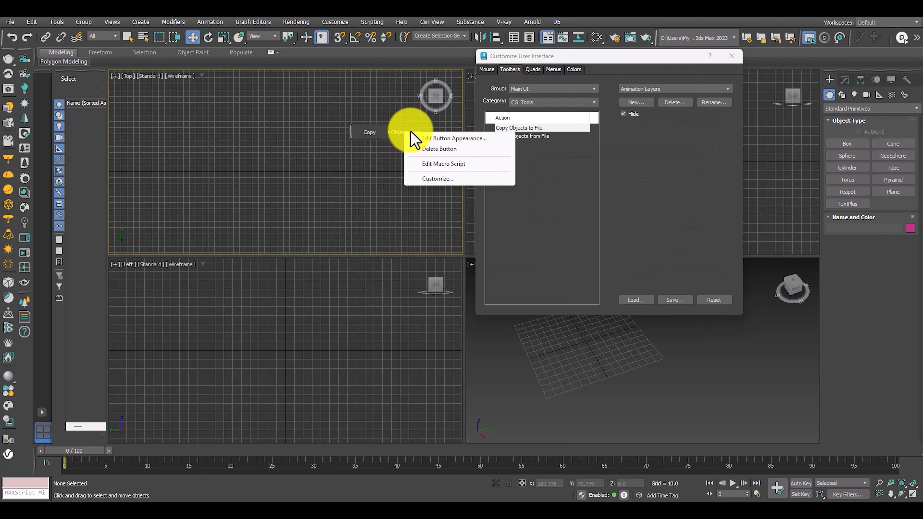
left_click(427, 139)
left_click_drag(479, 209, 442, 212)
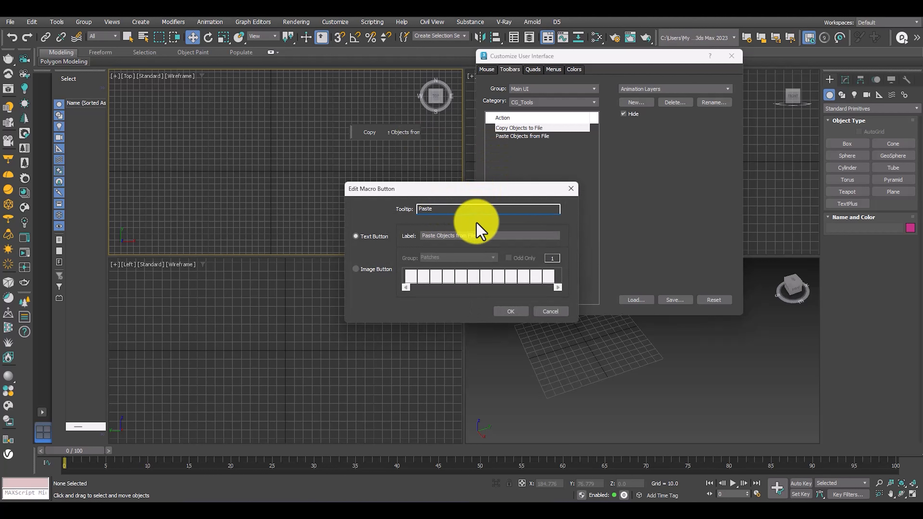
left_click(511, 312)
mouse_move(437, 235)
left_mouse_down()
mouse_move(473, 238)
mouse_move(435, 237)
left_mouse_up()
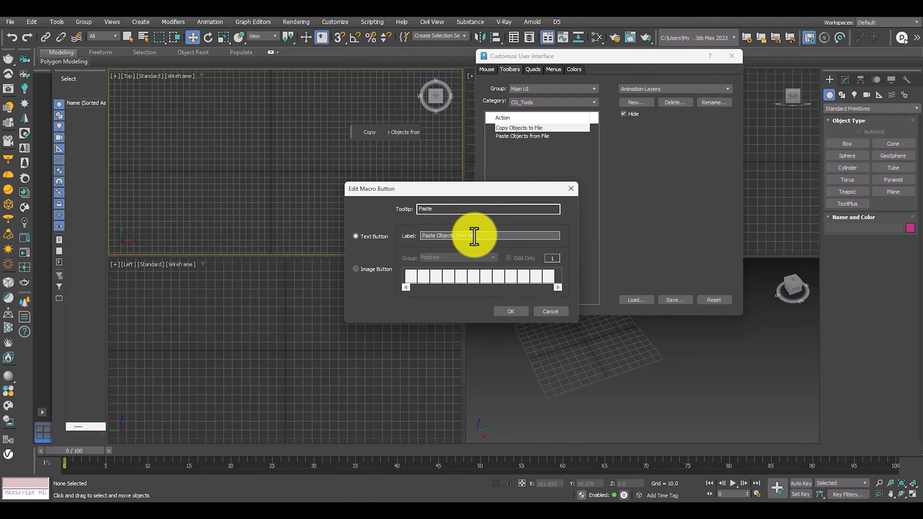
key("BackSpace")
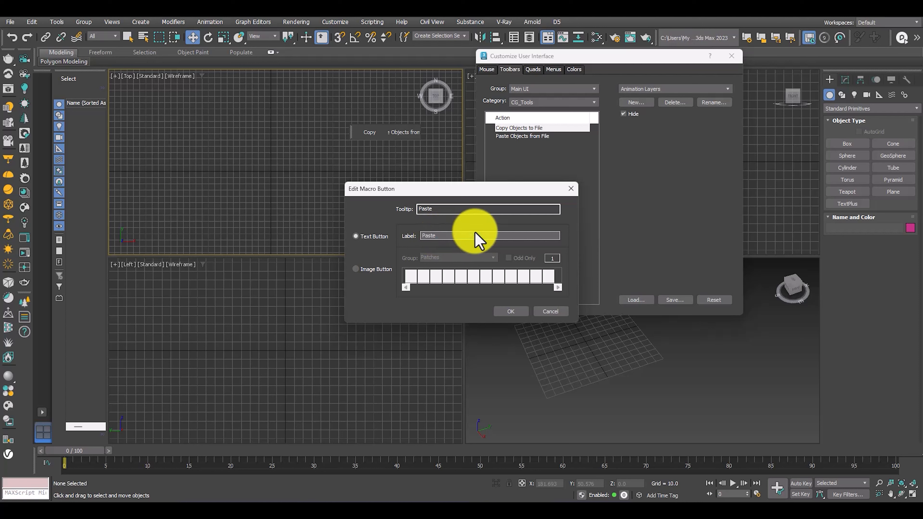
left_click(509, 310)
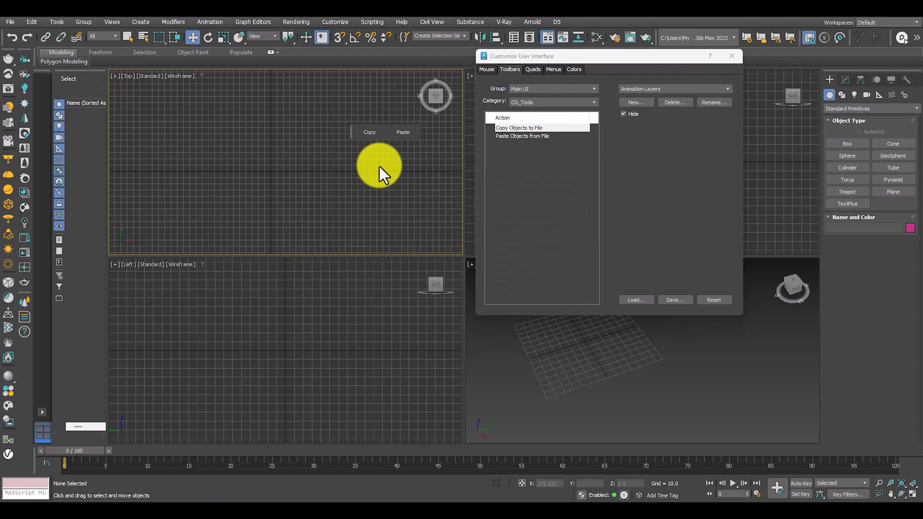
left_click_drag(348, 132, 25, 350)
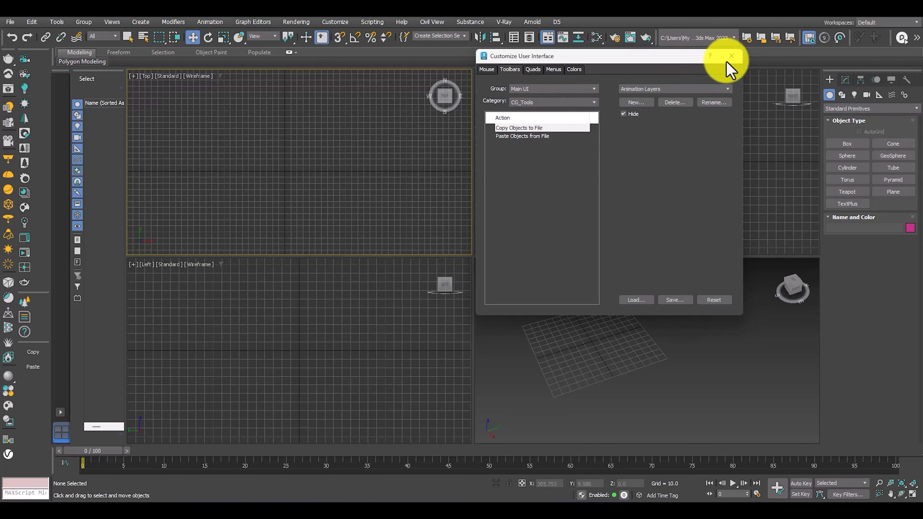
left_click(731, 56)
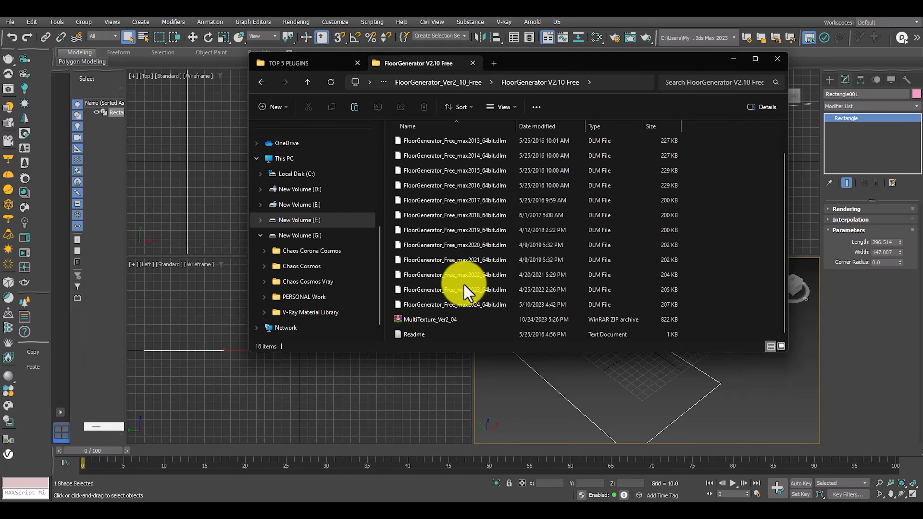
Copy the file FloorGenerator_Free_max2023_64bit.dlm from the FloorGenerator V2.10 Free folder
left_click(449, 290)
right_click(453, 293)
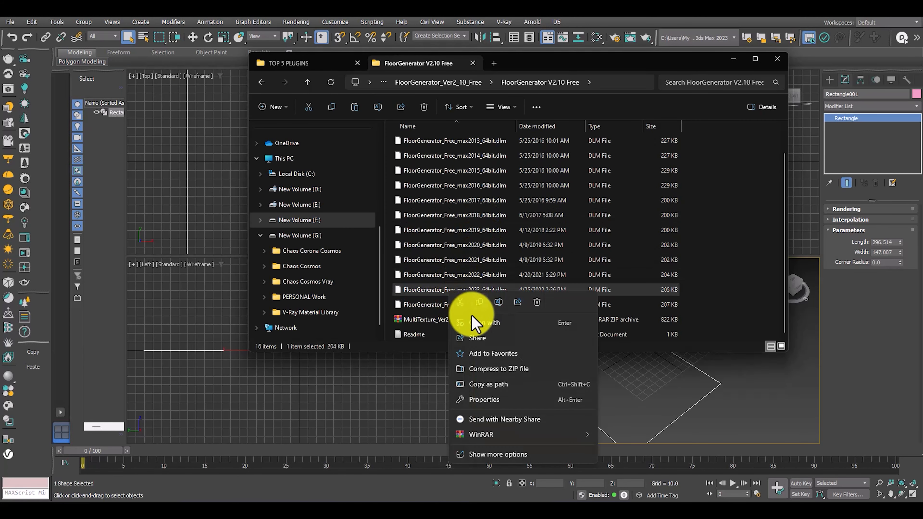
left_click(479, 302)
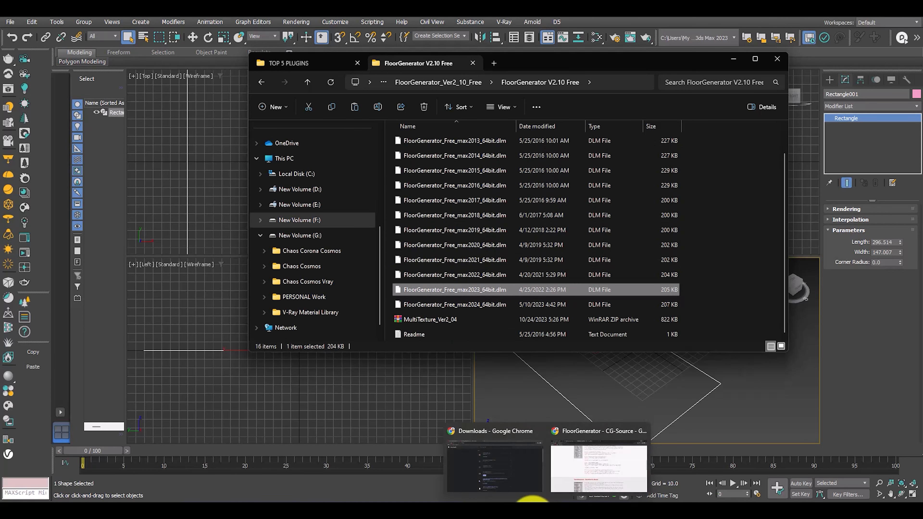
Paste the copied FloorGenerator file into C:\Program Files\Autodesk\3ds Max 2023\Plugins, granting the permission needed
mouse_move(495, 500)
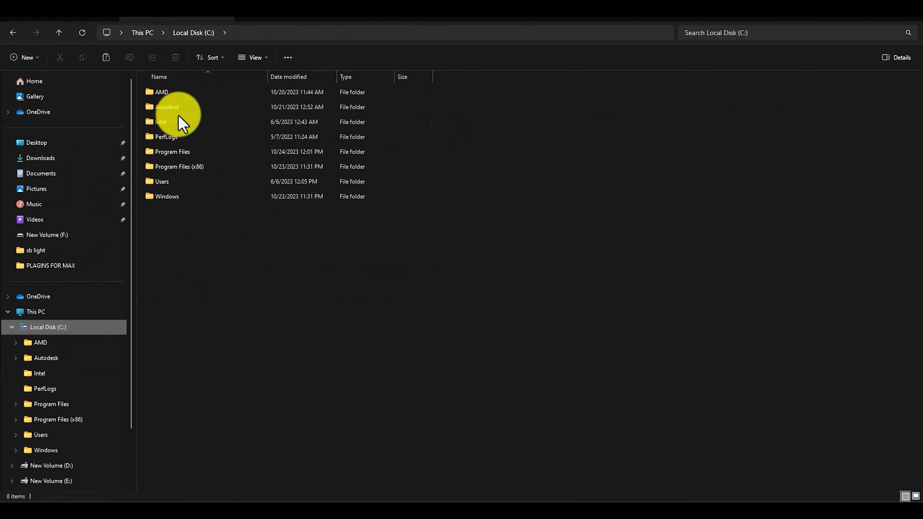
double_click(172, 152)
double_click(175, 123)
double_click(193, 107)
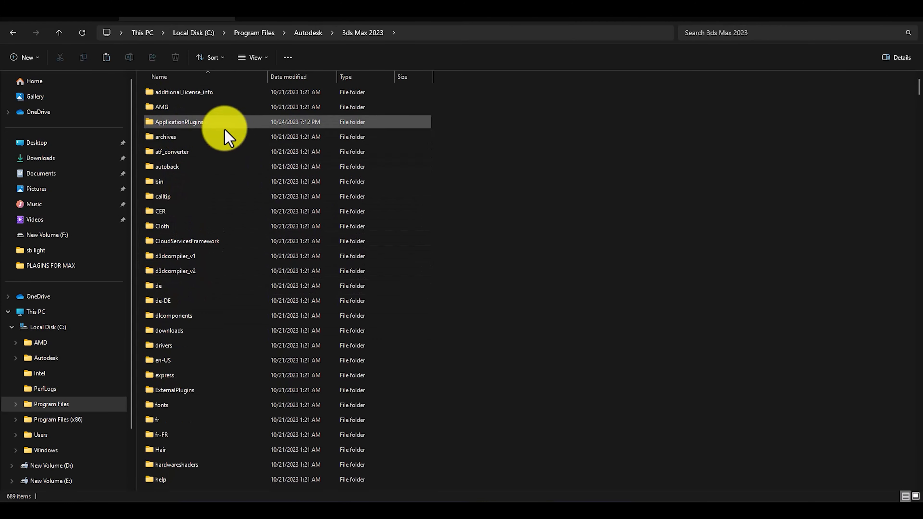
key("p")
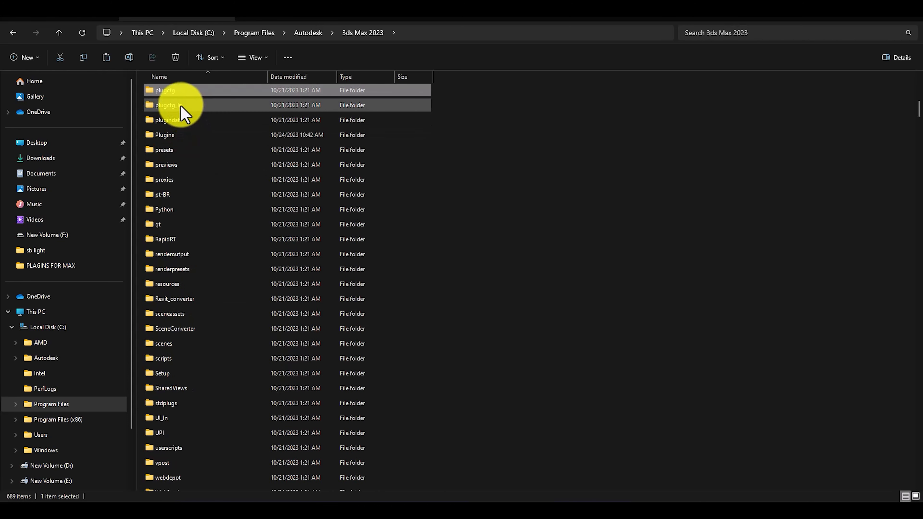
left_click(165, 137)
double_click(166, 140)
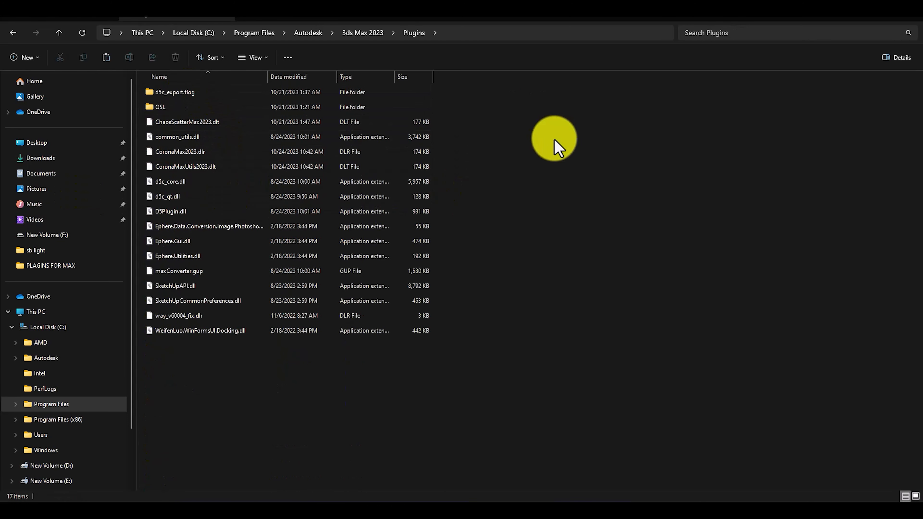
right_click(540, 143)
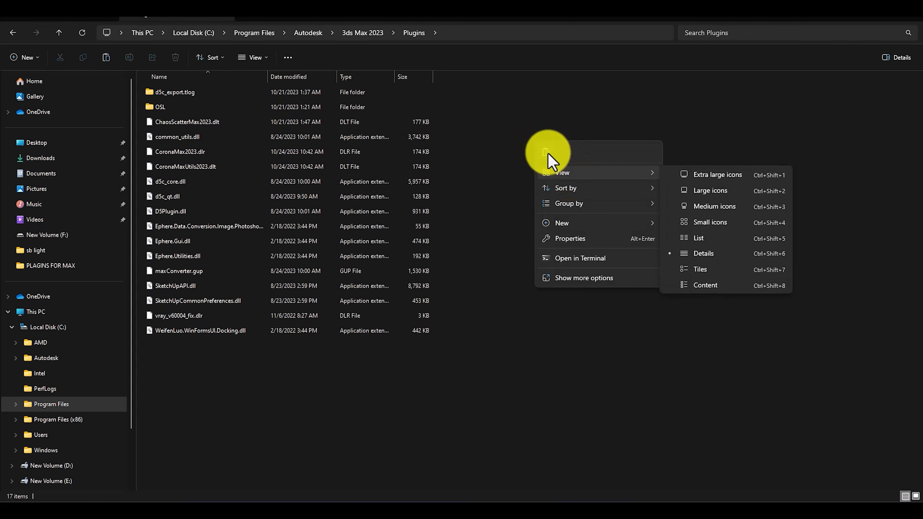
left_click(549, 153)
left_click(436, 196)
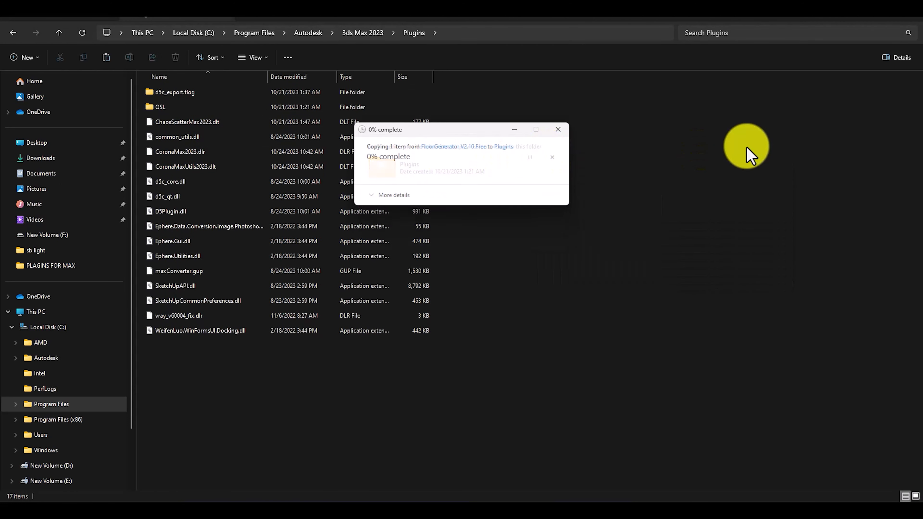
left_click(526, 500)
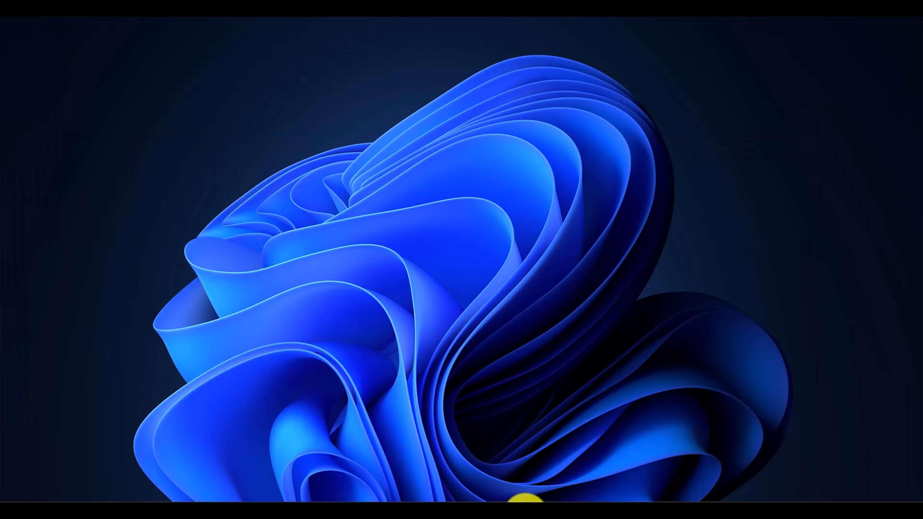
left_click(526, 501)
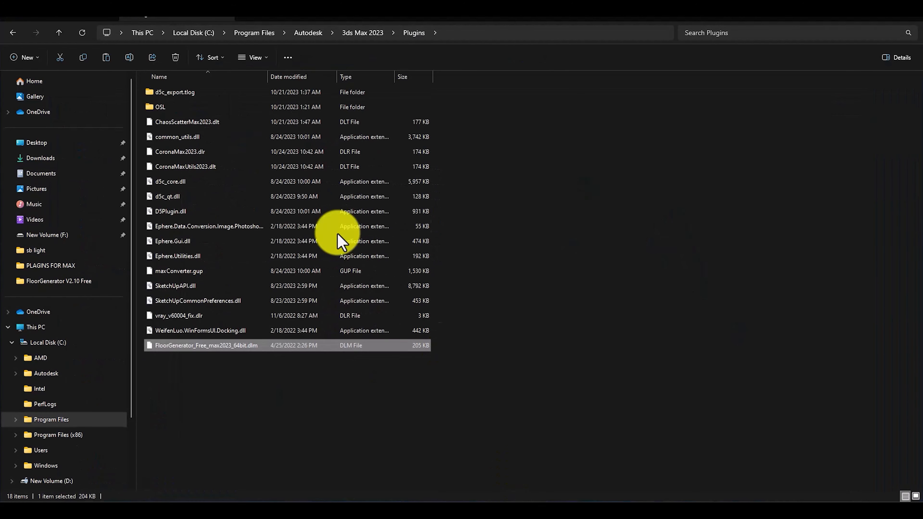
Copy the file MultiTexture_max2023_ver2.04_64bit.dlt from the MultiTexture_V2.04 folder inside FloorGenerator V2.10 Free
left_click(67, 16)
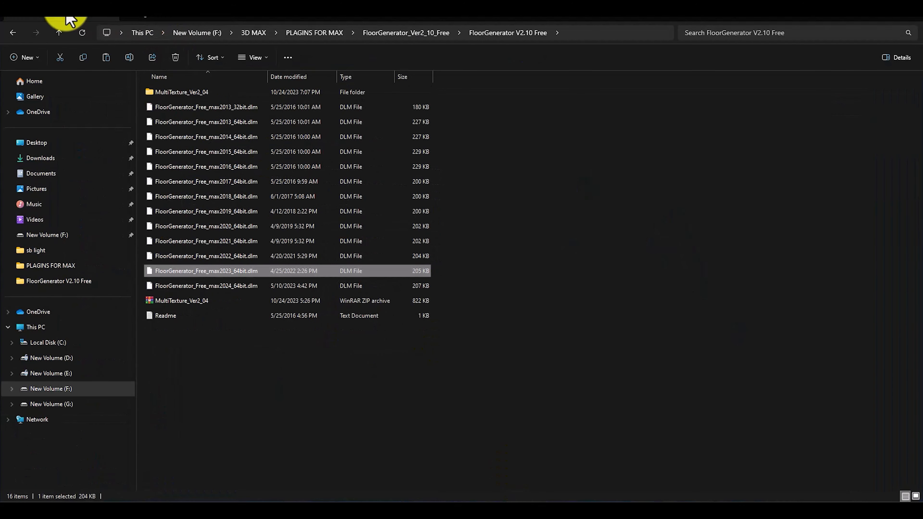
double_click(176, 92)
left_click(194, 94)
double_click(194, 93)
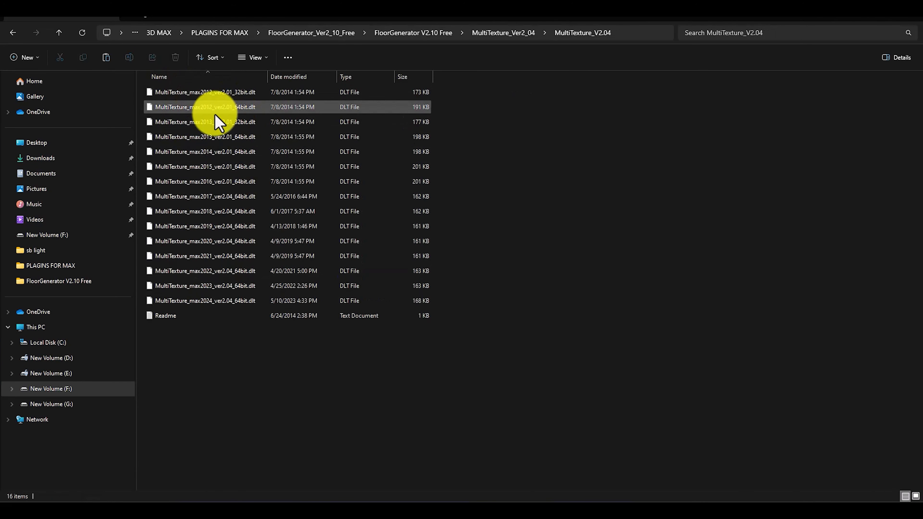
right_click(208, 290)
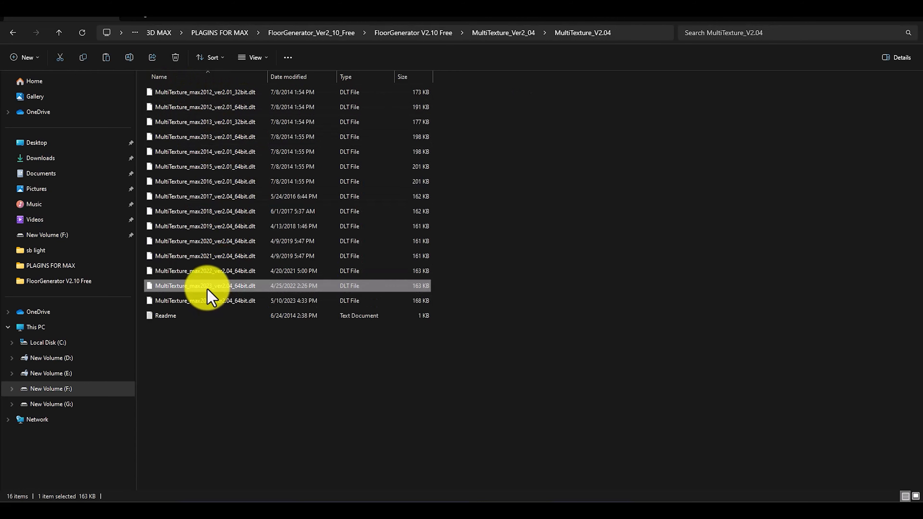
left_click(238, 300)
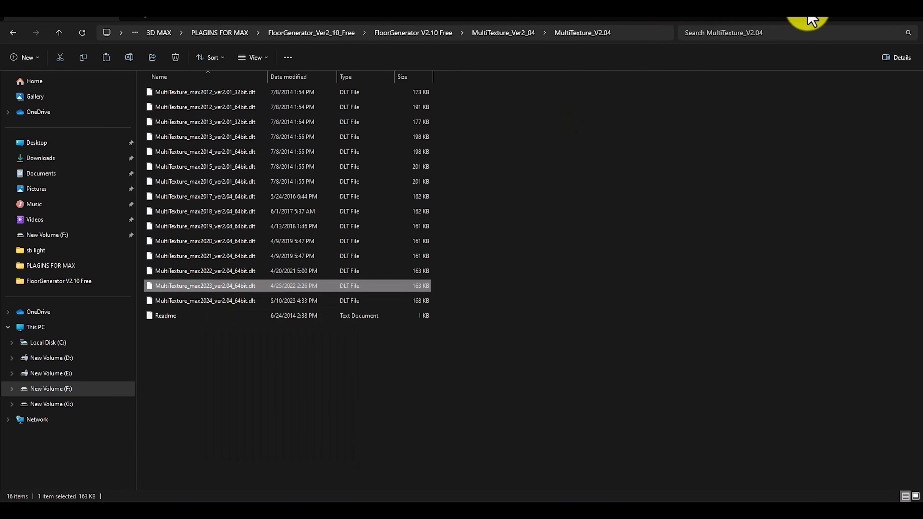
Paste the copied MultiTexture file into C:\Program Files\Autodesk\3ds Max 2023\Plugins, granting administrator permission
left_click(874, 20)
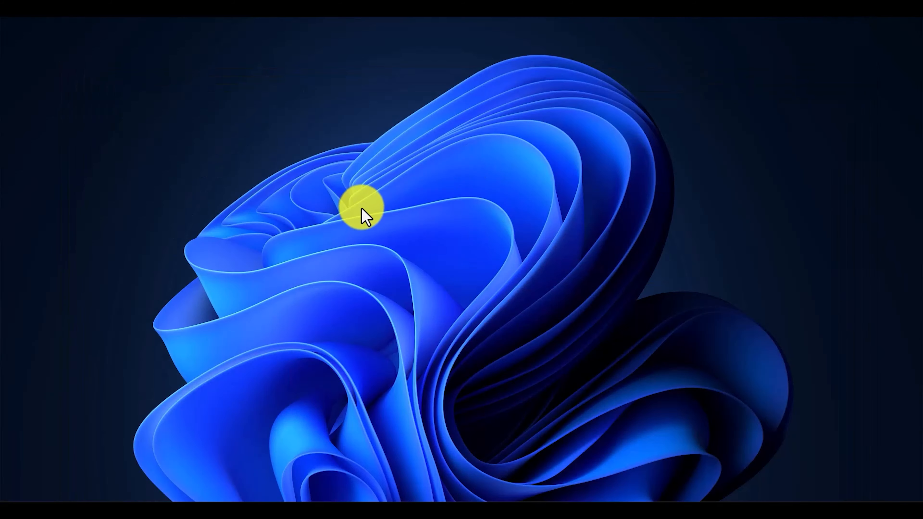
left_click(526, 509)
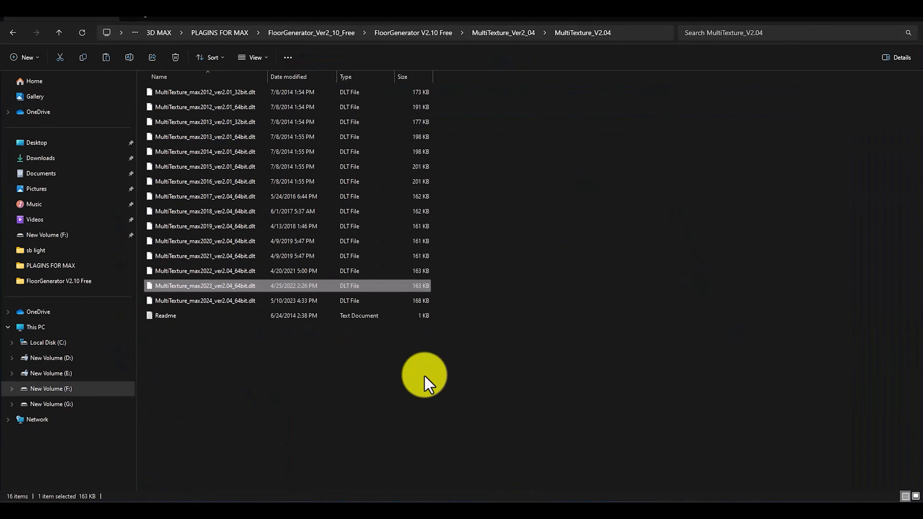
left_click(169, 11)
right_click(605, 235)
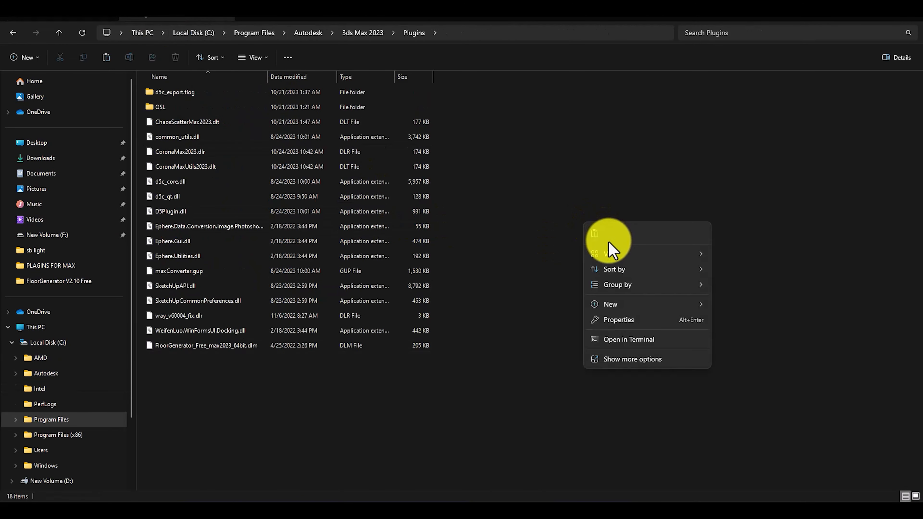
left_click(162, 22)
right_click(582, 175)
left_click(591, 186)
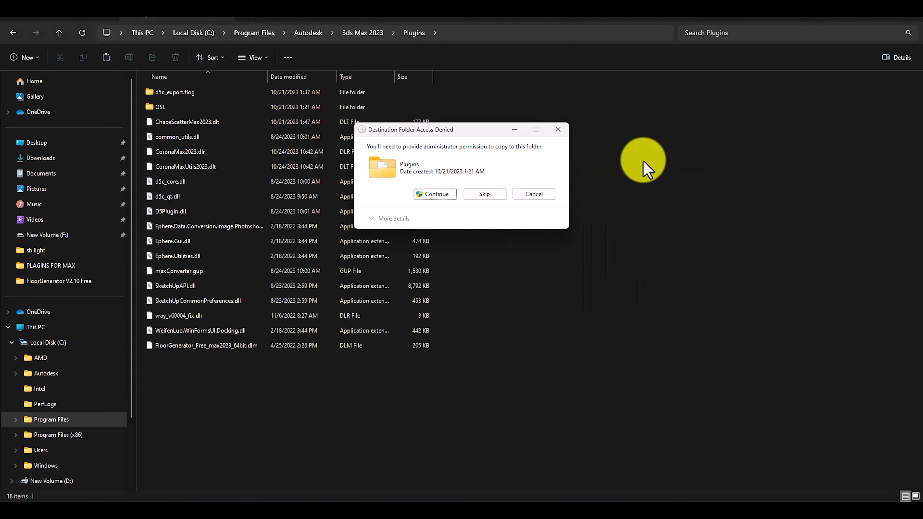
left_click(435, 194)
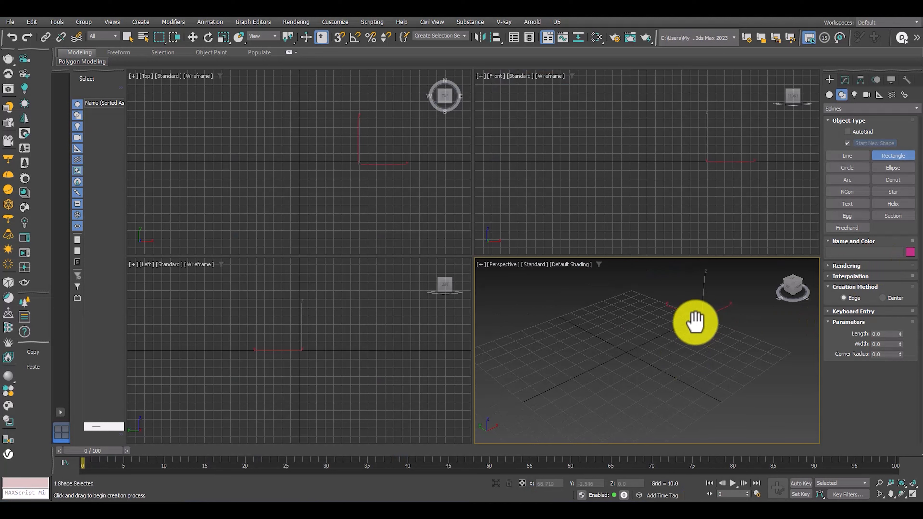
In 3ds Max, draw a rectangle spline about 107 by 120 units in the Perspective viewport
left_click_drag(695, 322, 722, 495)
scroll(691, 382, "down", 3)
key("w")
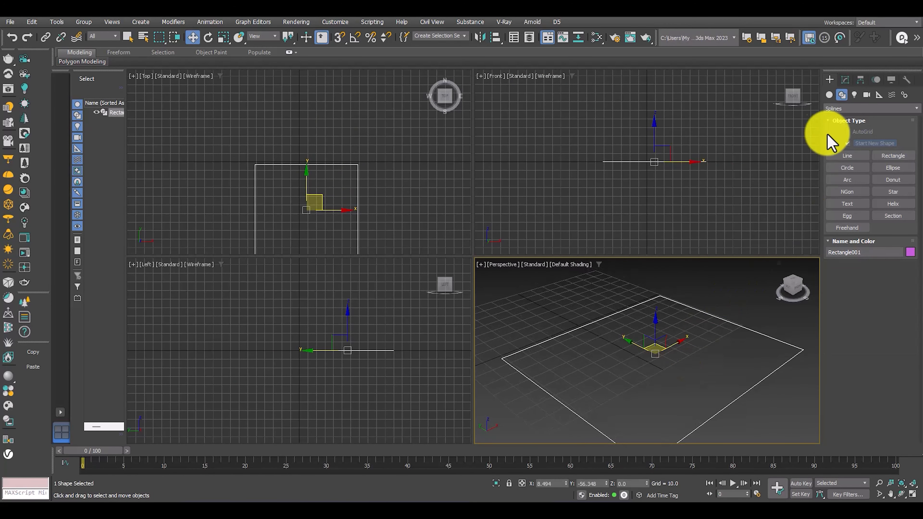
Apply the FloorGenerator modifier to the rectangle
left_click(845, 79)
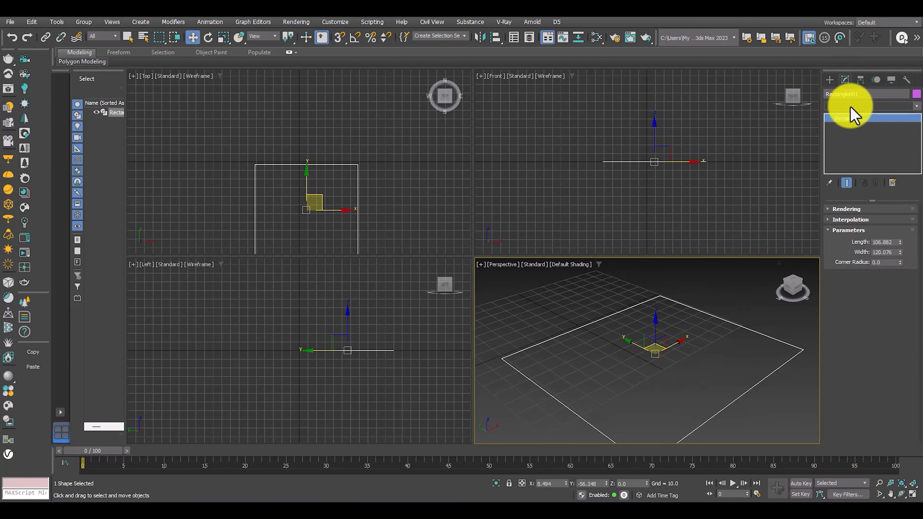
left_click(851, 107)
key("f")
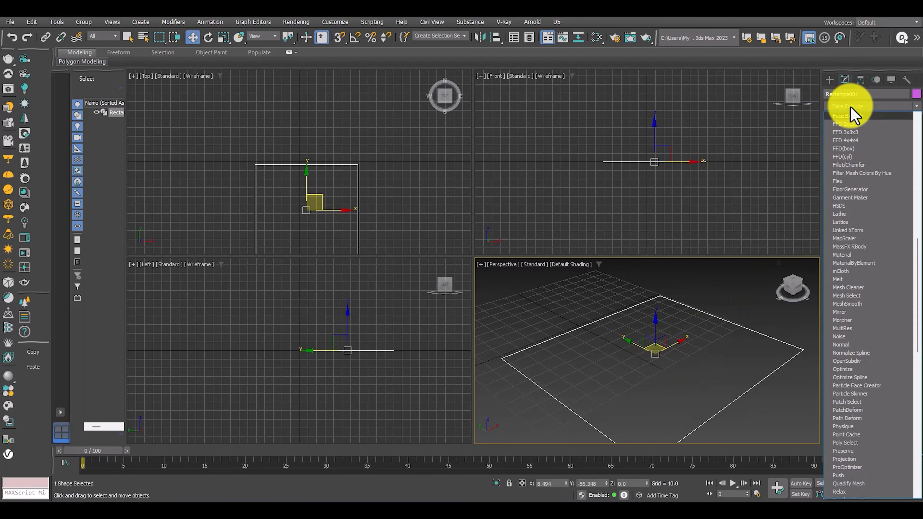
scroll(844, 268, "down", 4)
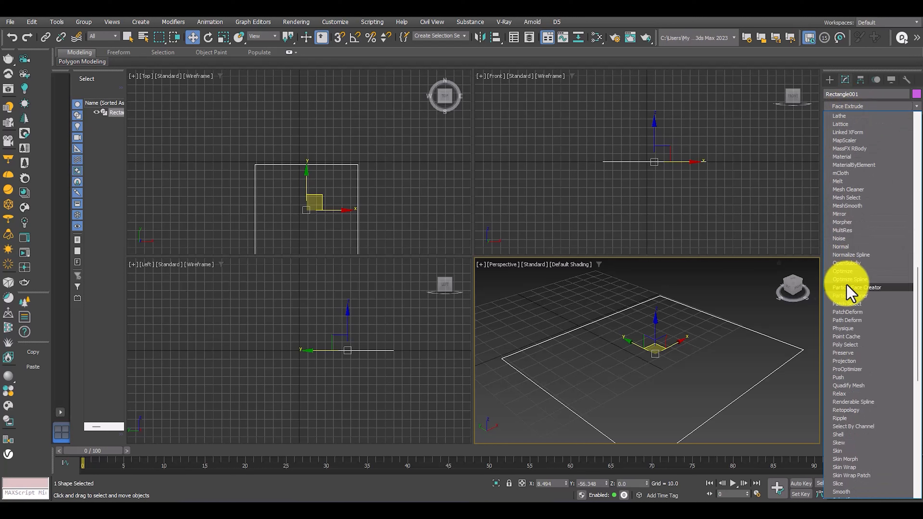
scroll(850, 306, "up", 4)
left_click(842, 95)
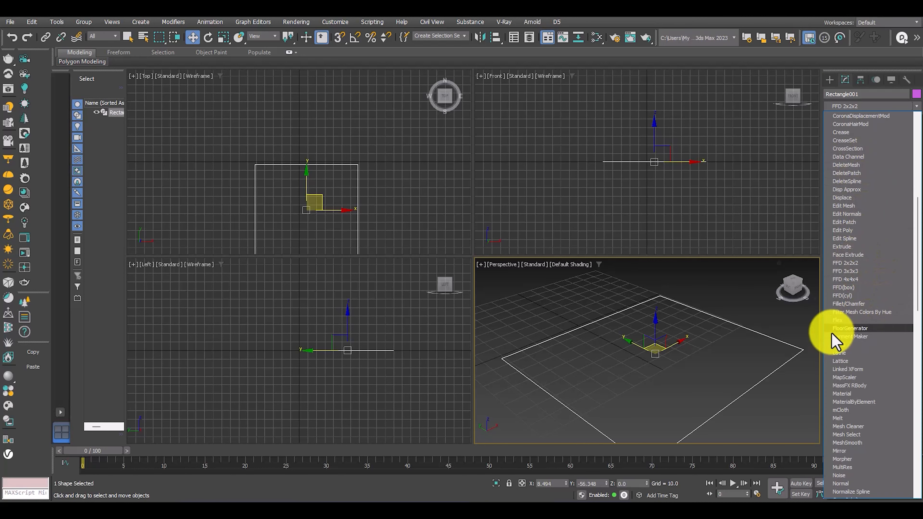
left_click(848, 329)
Maximize the Perspective viewport, frame the floor and reduce the maximum board width in the FloorGenerator settings
scroll(701, 337, "up", 3)
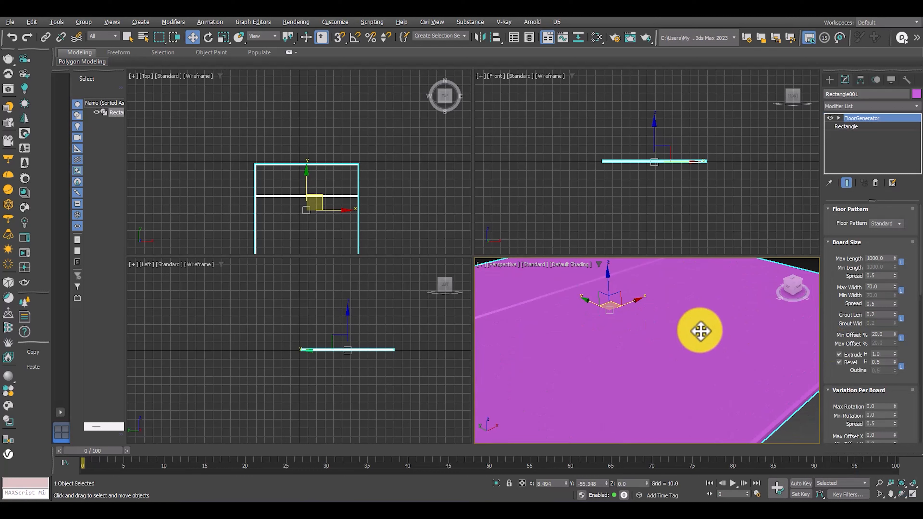
key("alt+w")
scroll(602, 320, "down", 4)
key("z")
middle_click_drag(599, 300, 609, 345, "alt")
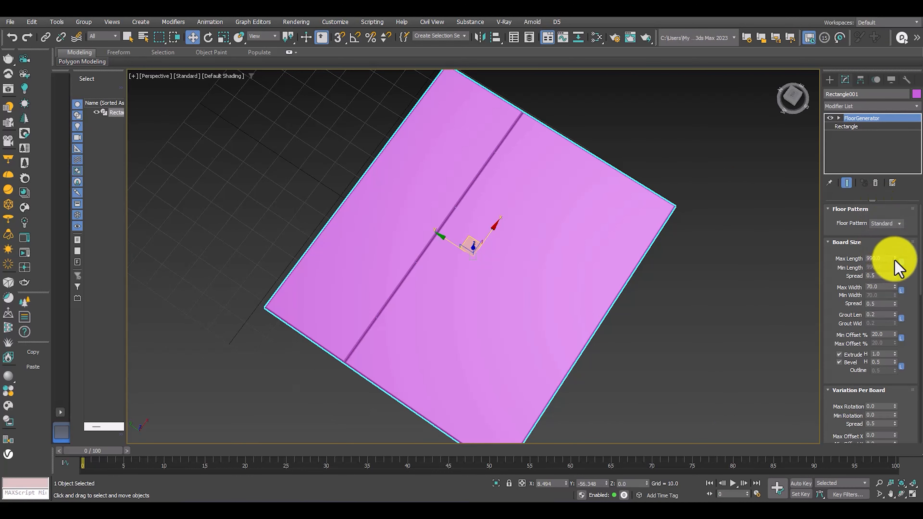
left_click_drag(895, 288, 890, 325)
middle_click_drag(614, 298, 672, 235, "alt")
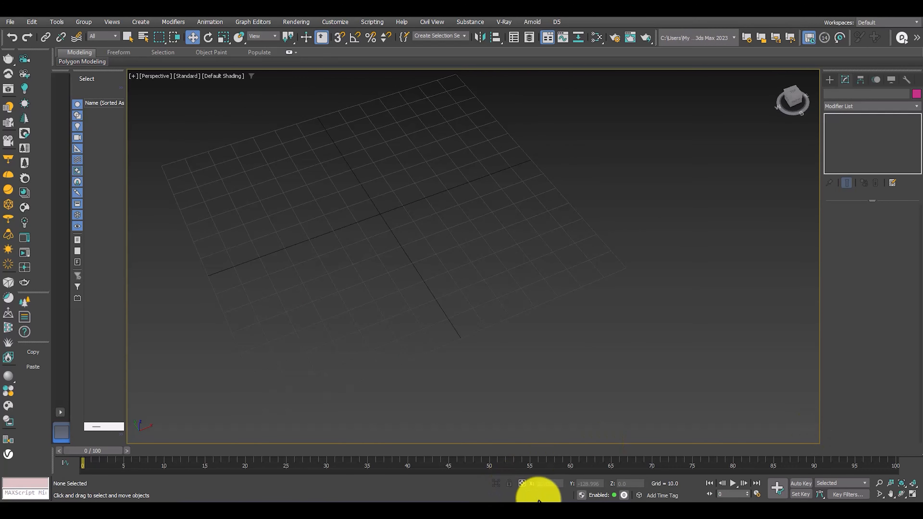
Install the Relink Bitmaps plugin by loading Relink Bitmaps v2.15.mzp from the PLAGINS FOR MAX folder into the viewport
left_click(530, 513)
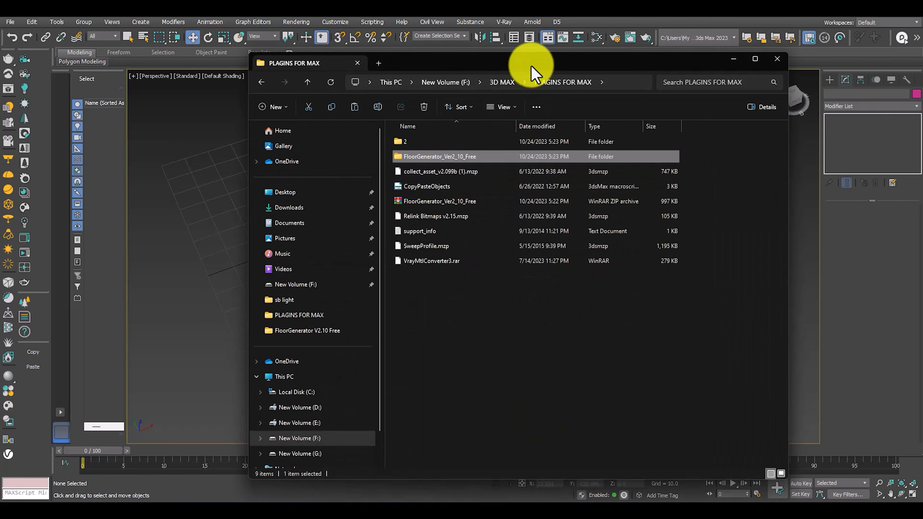
left_click_drag(532, 68, 548, 69)
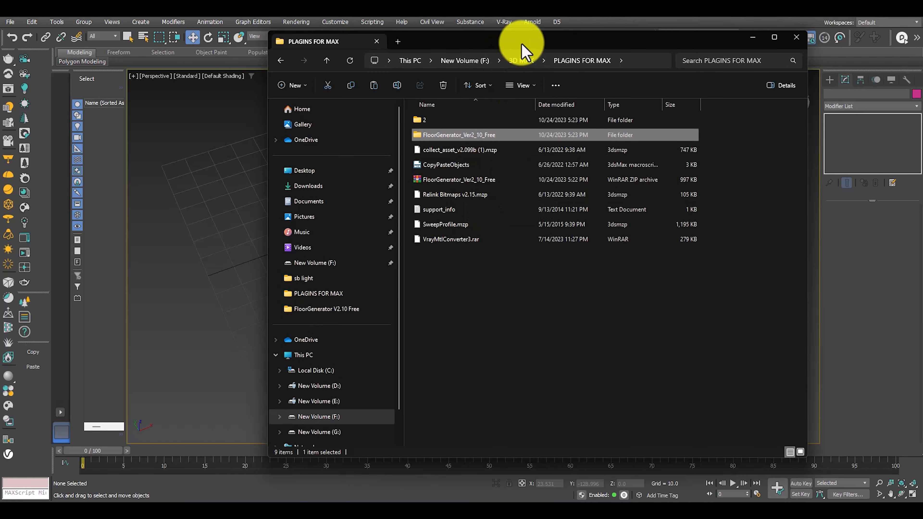
left_click_drag(523, 44, 615, 56)
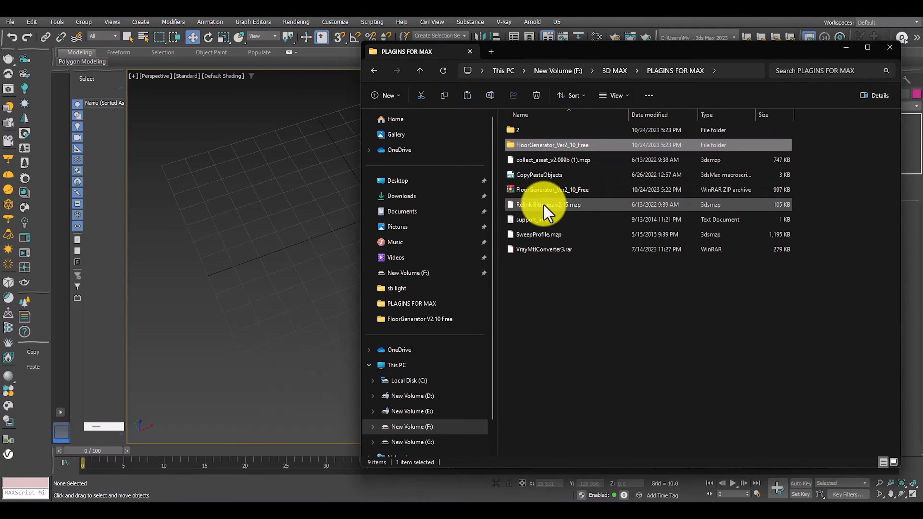
left_click_drag(547, 210, 254, 233)
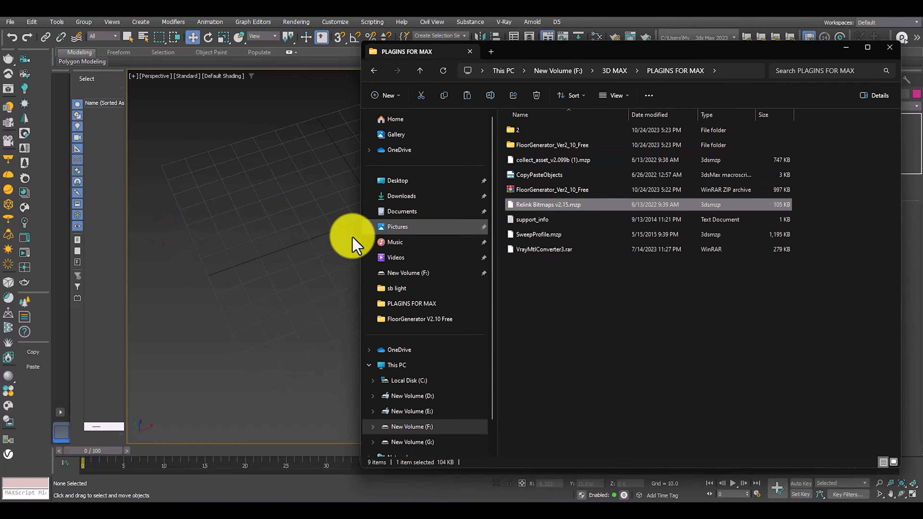
left_click(846, 47)
Create a new toolbar named rb in the Customize User Interface window and move it clear of the window
left_click(335, 22)
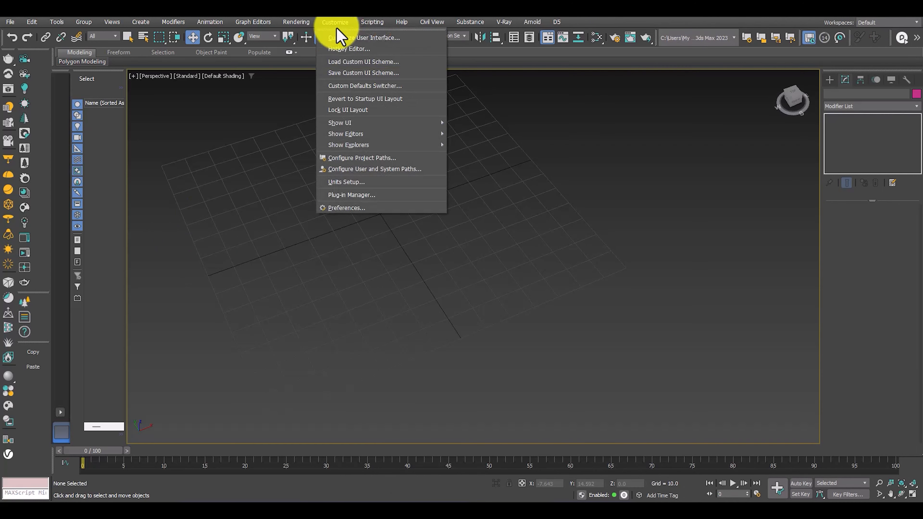
left_click(335, 22)
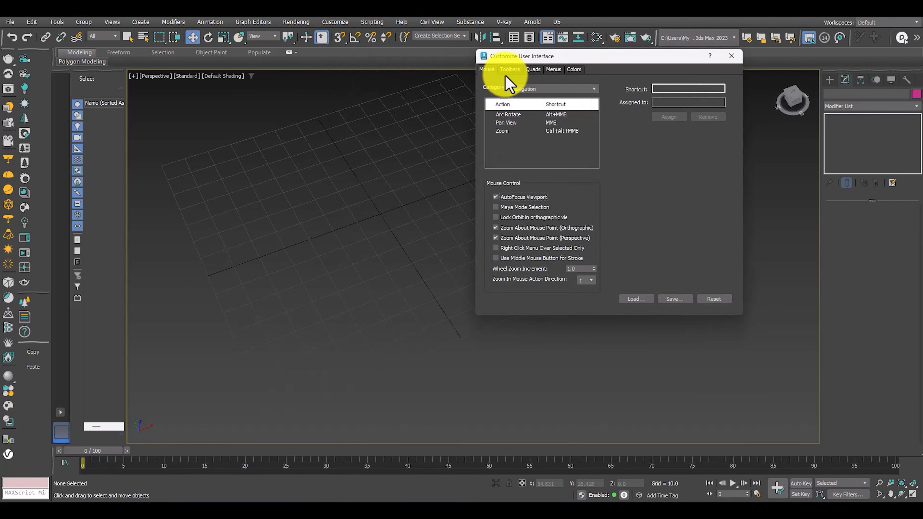
left_click(510, 69)
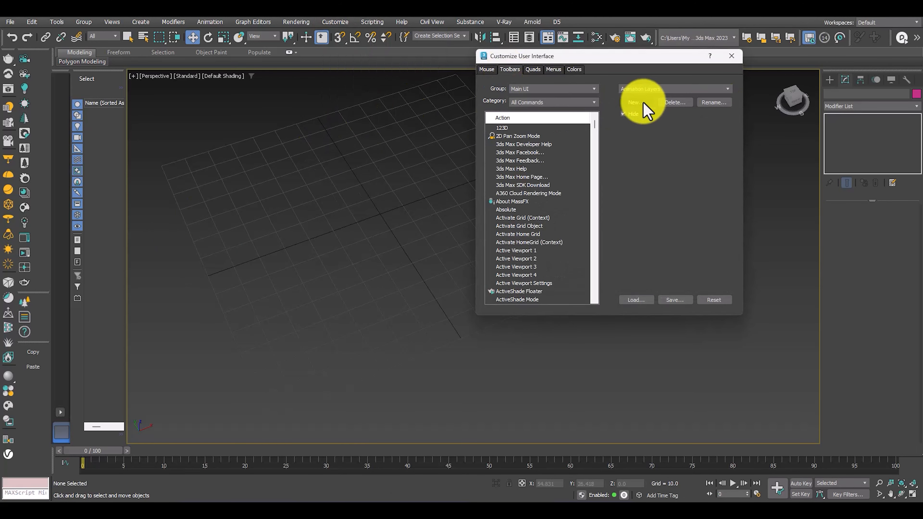
left_click(643, 102)
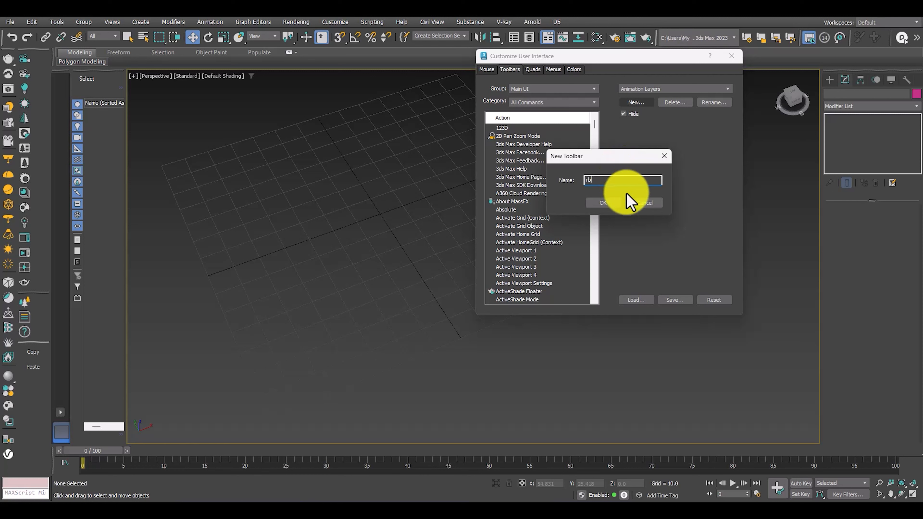
left_click(642, 203)
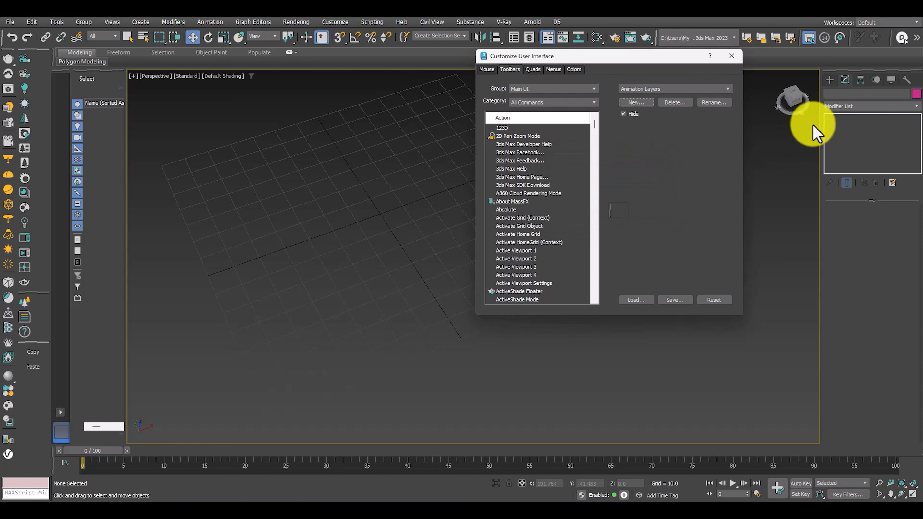
left_click(361, 145)
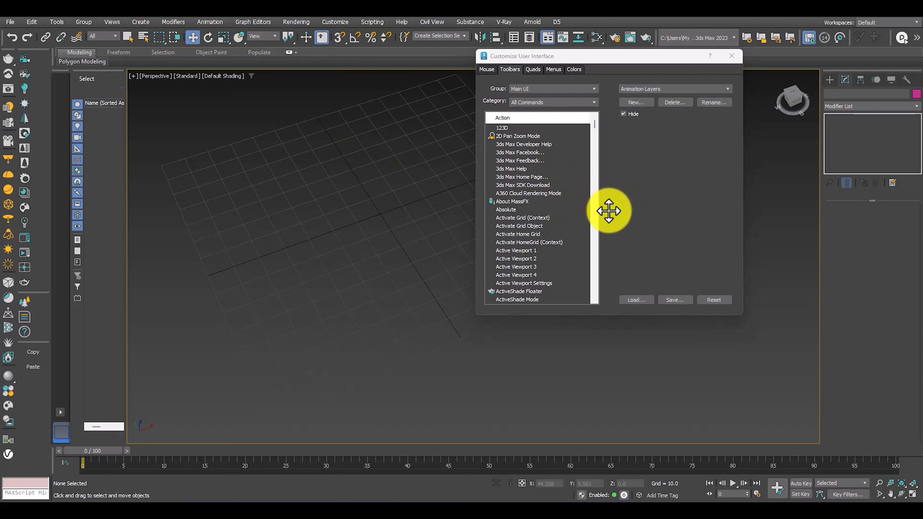
Add the Relink Bitmaps action from the ColinScripts category to the rb toolbar and dock it beneath the Copy and Paste buttons
left_click(530, 103)
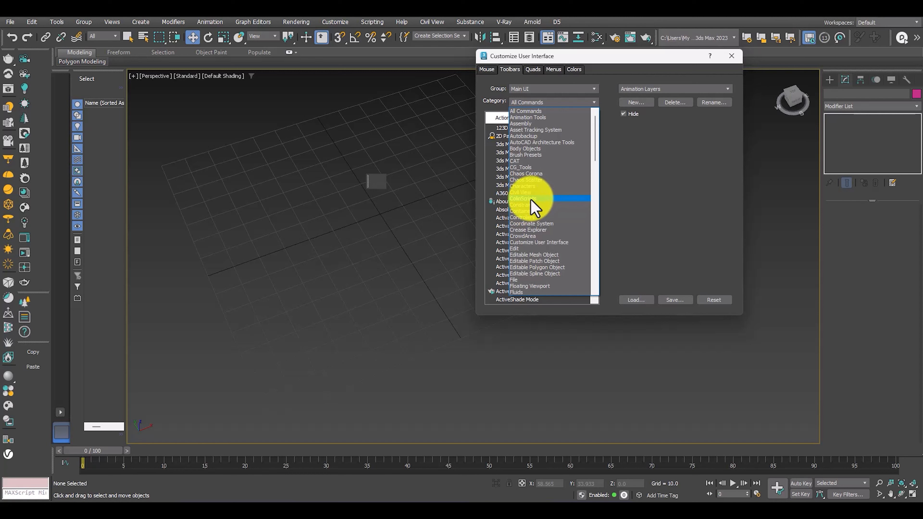
left_click(377, 189)
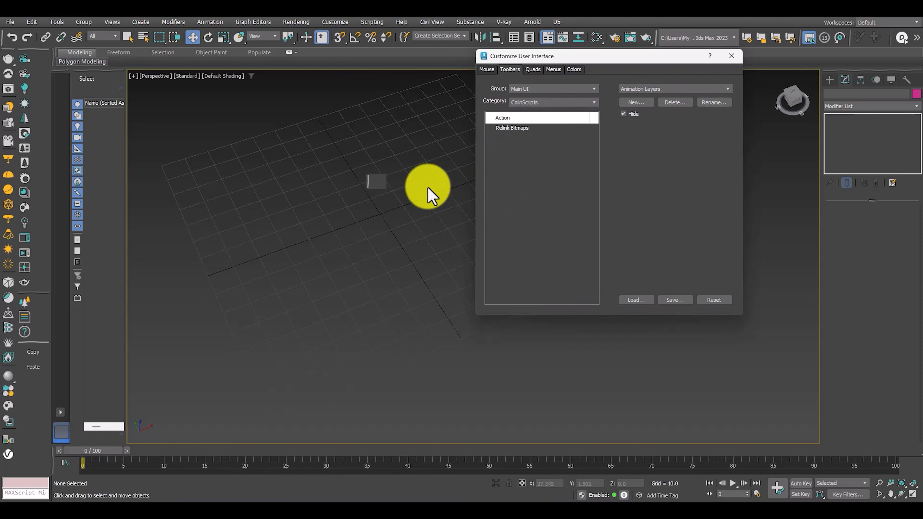
left_click(508, 129)
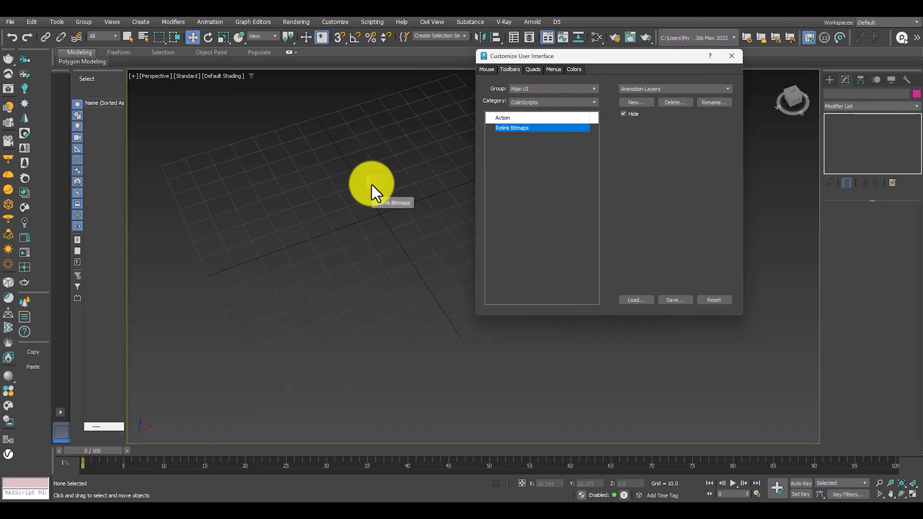
left_click_drag(369, 185, 51, 345)
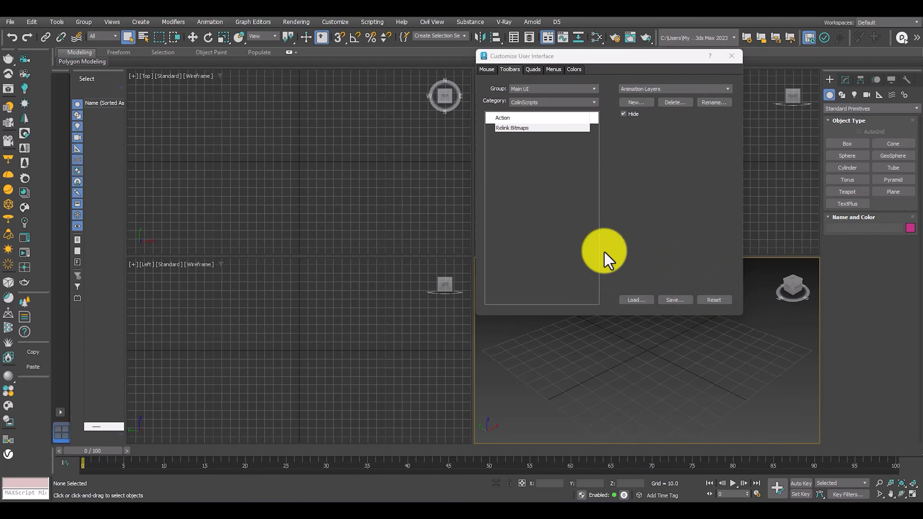
left_click(732, 56)
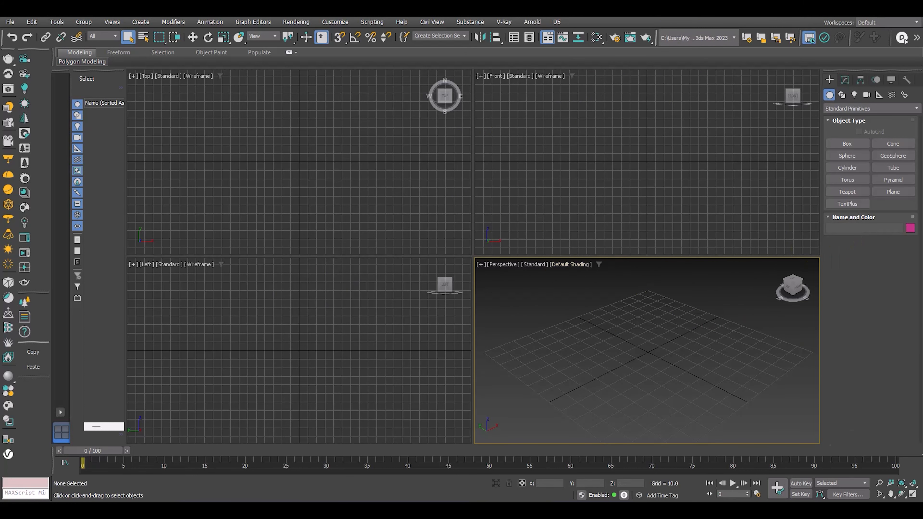
Install the Collect Asset plugin from collect_asset_v2.099b (1).mzp in the PLAGINS FOR MAX folder, moving its installation notice aside
left_click(524, 512)
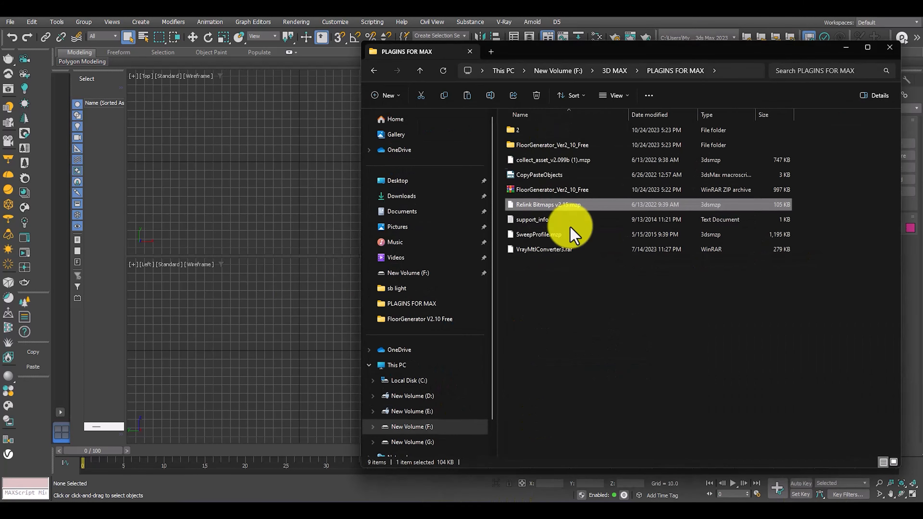
left_click(571, 286)
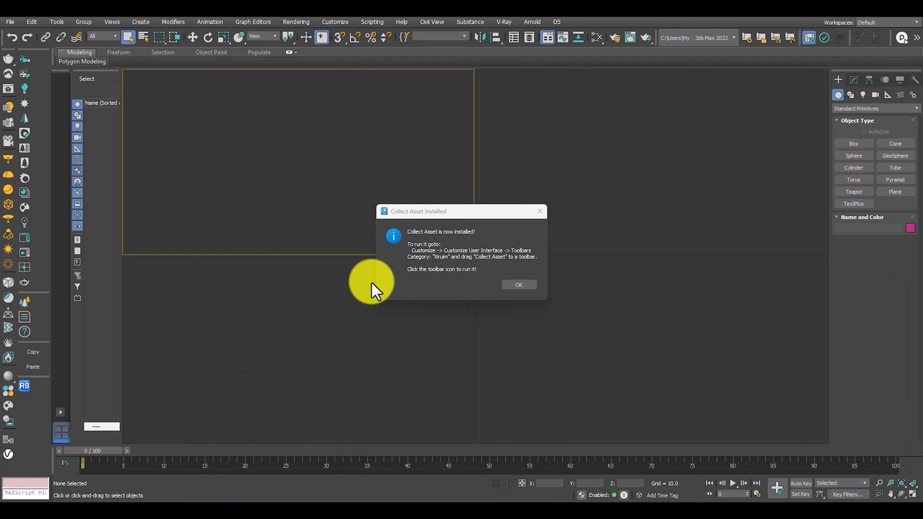
left_click_drag(431, 213, 376, 123)
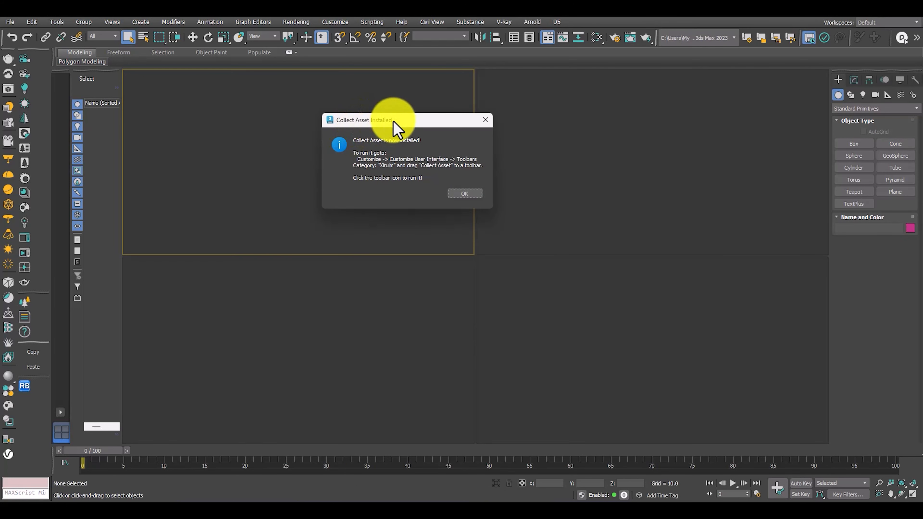
Dismiss the Collect Asset installation notice and list the Xruim category's toolbar actions in the Customize User Interface window
left_click(466, 195)
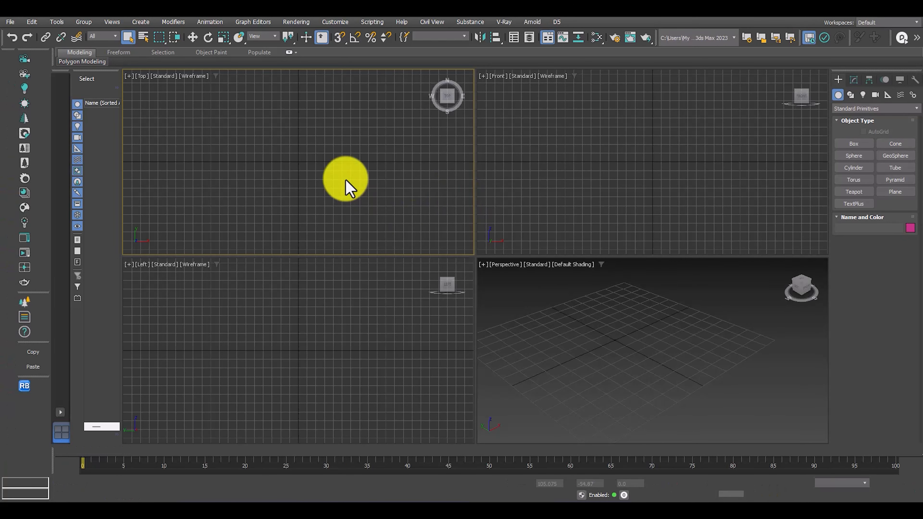
left_click(374, 25)
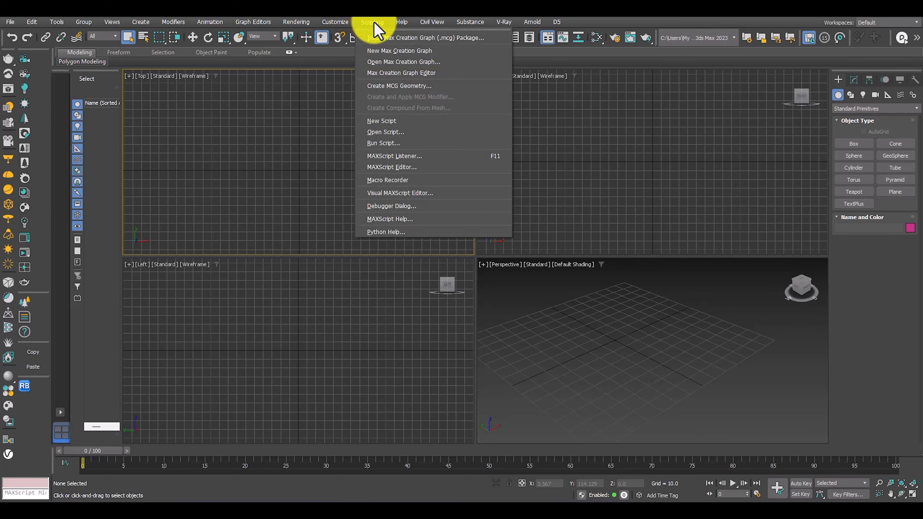
left_click(336, 22)
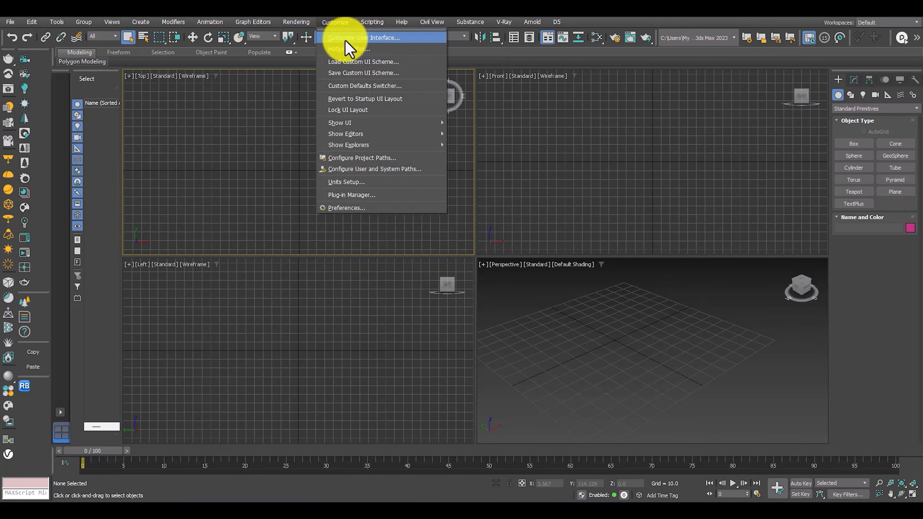
left_click(345, 39)
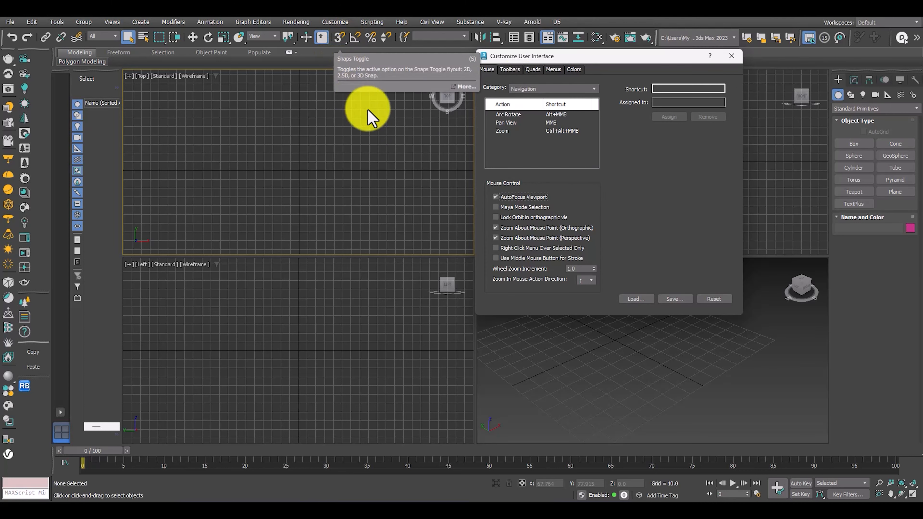
left_click(510, 69)
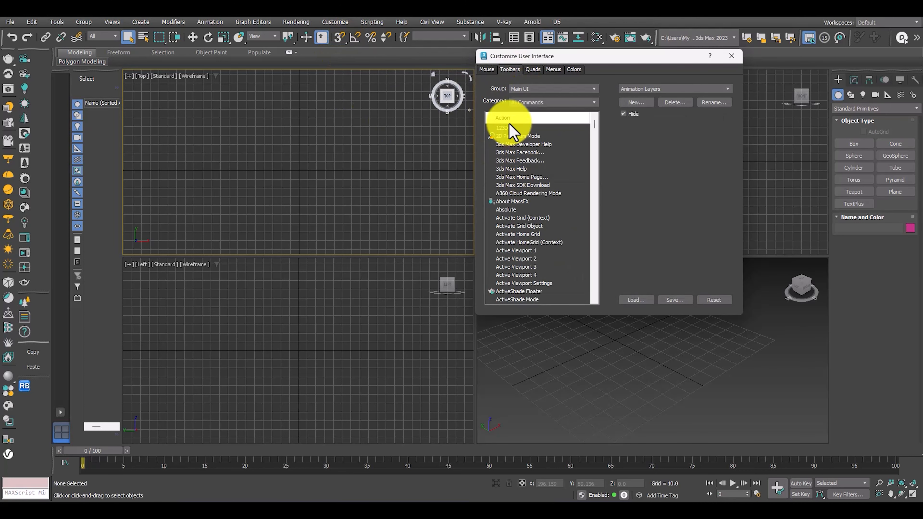
left_click(538, 103)
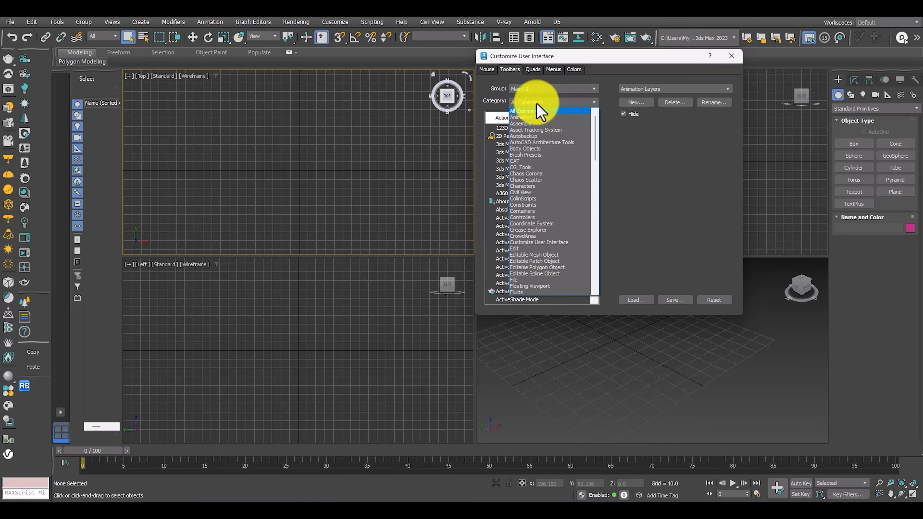
scroll(537, 200, "down", 15)
left_click(519, 293)
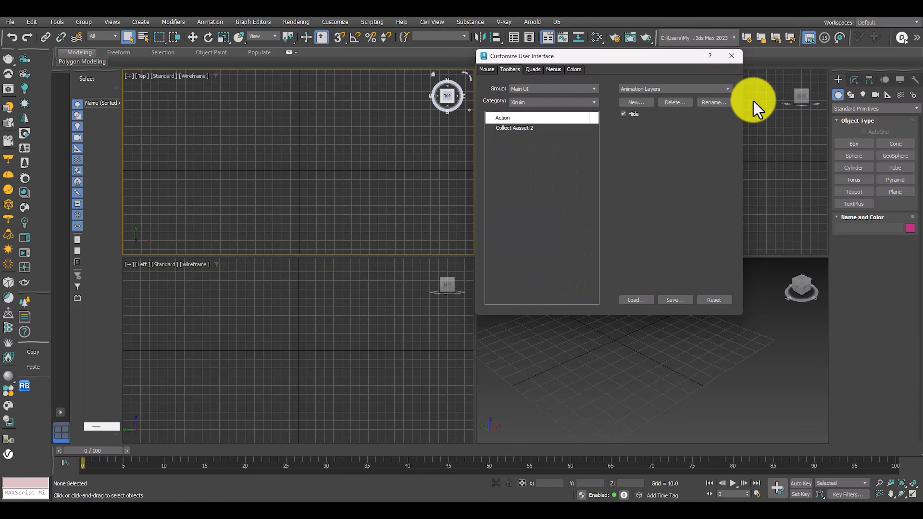
Create a new toolbar named CAZ and add the Collect Aasset 2 action from the Xruim category to it
left_click(636, 102)
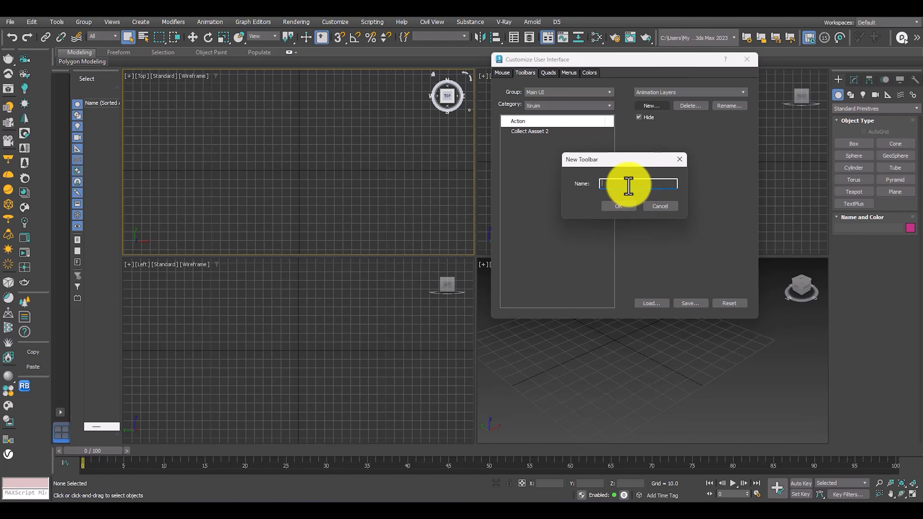
type("CAZ")
left_click(625, 209)
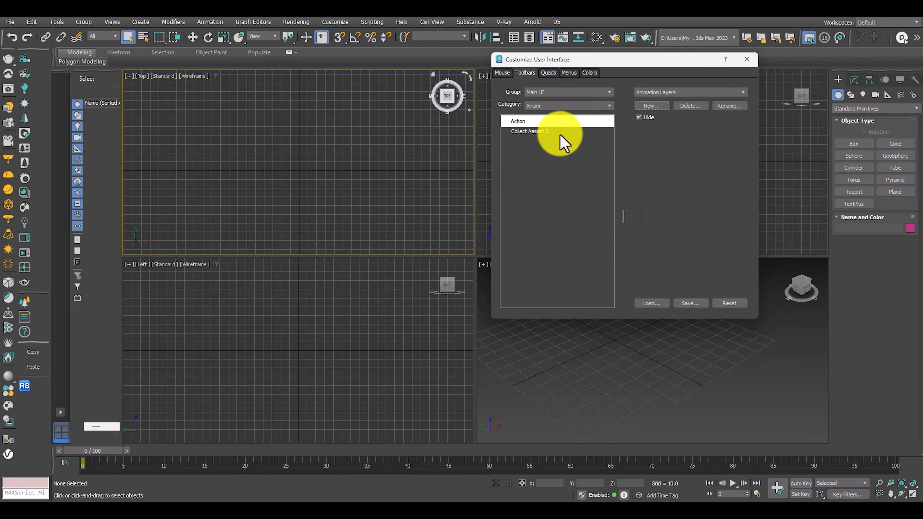
left_click_drag(517, 134, 623, 217)
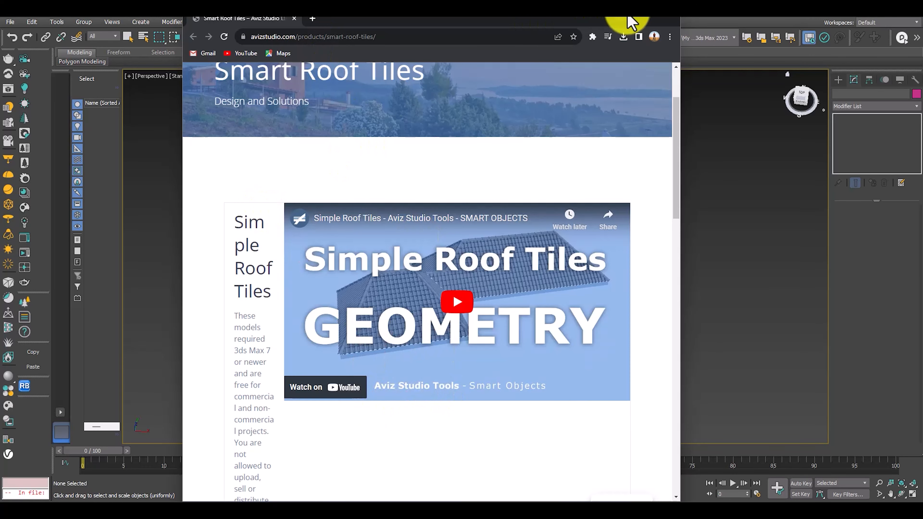
Merge the AvizStudioTools simple roof smart object file from the MetalRoofSheets folder into the scene and frame it in the Perspective view
left_click(628, 17)
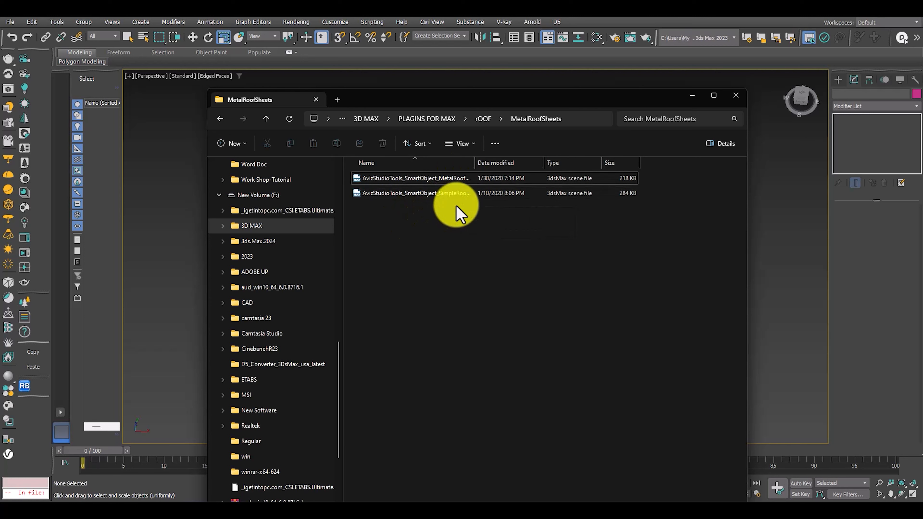
left_click_drag(467, 194, 163, 206)
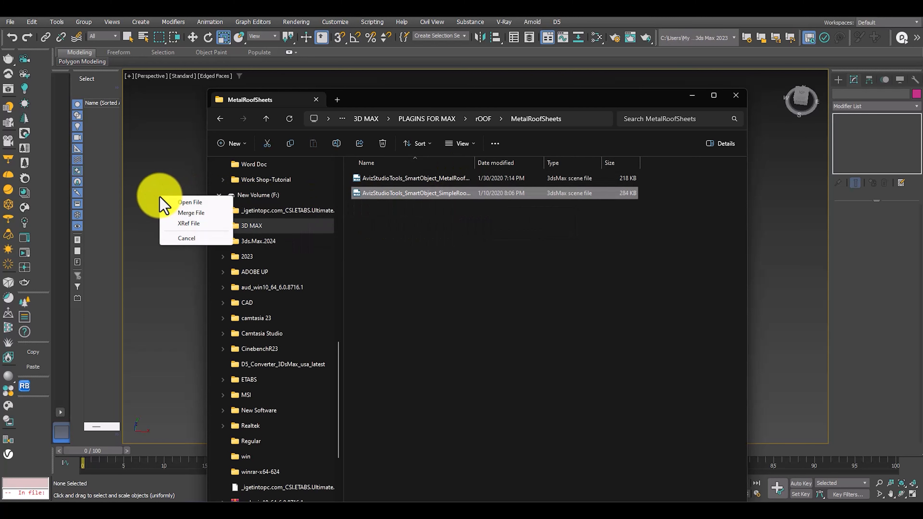
left_click(184, 213)
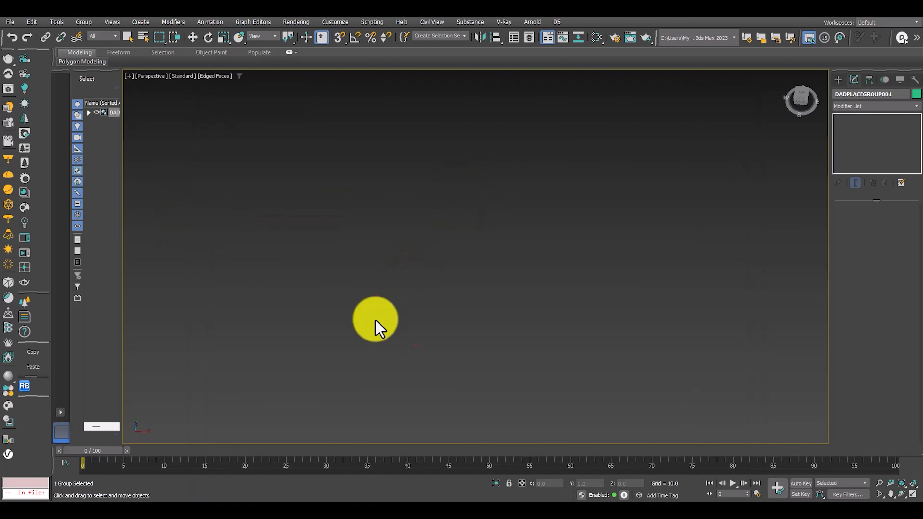
key("z")
middle_click_drag(391, 317, 410, 280, "alt")
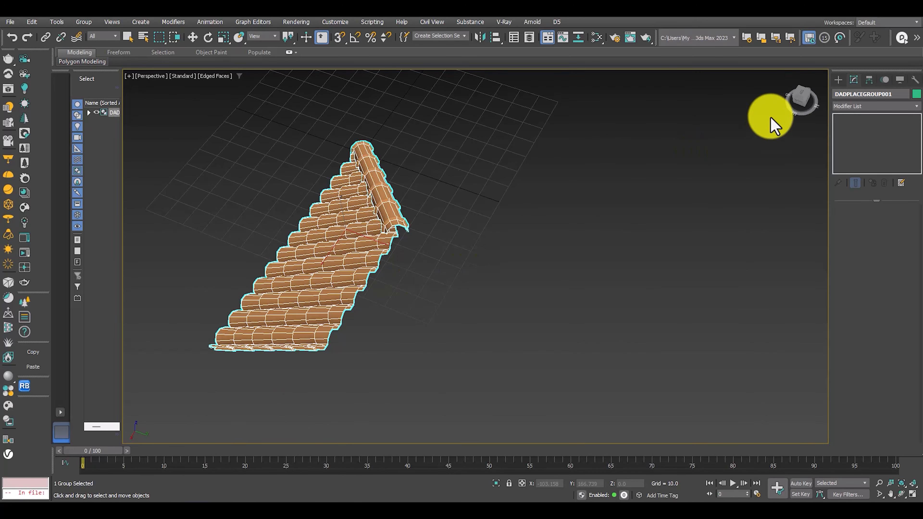
Switch the object creation options from Splines to Standard Primitives geometry, with the roof tile group in view
left_click(838, 80)
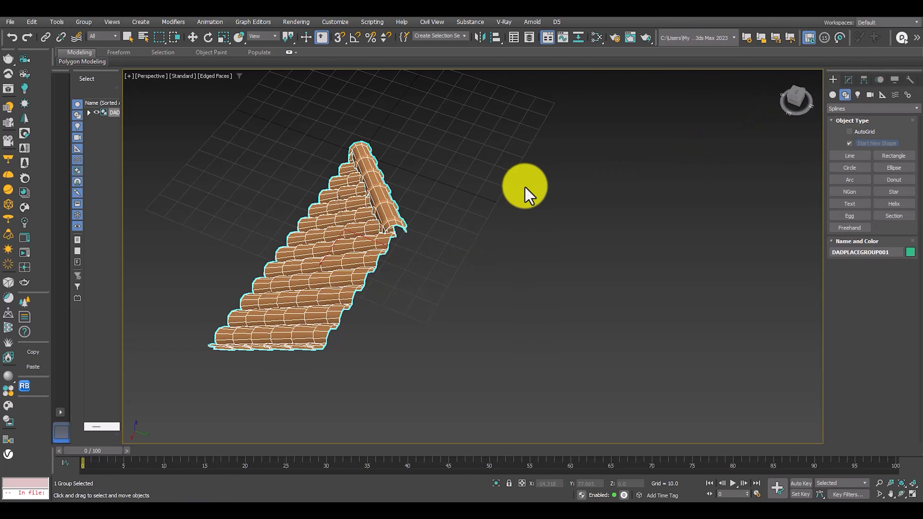
left_click(833, 95)
middle_click_drag(709, 174, 639, 196, "alt")
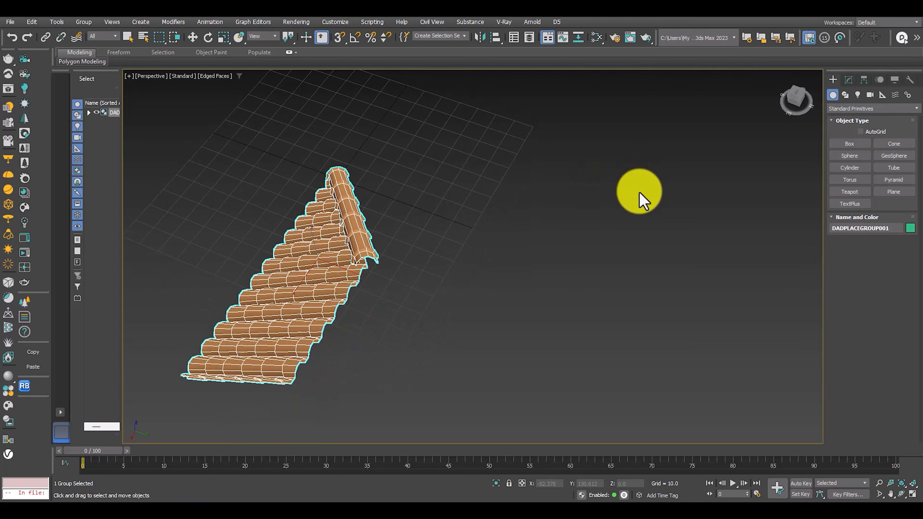